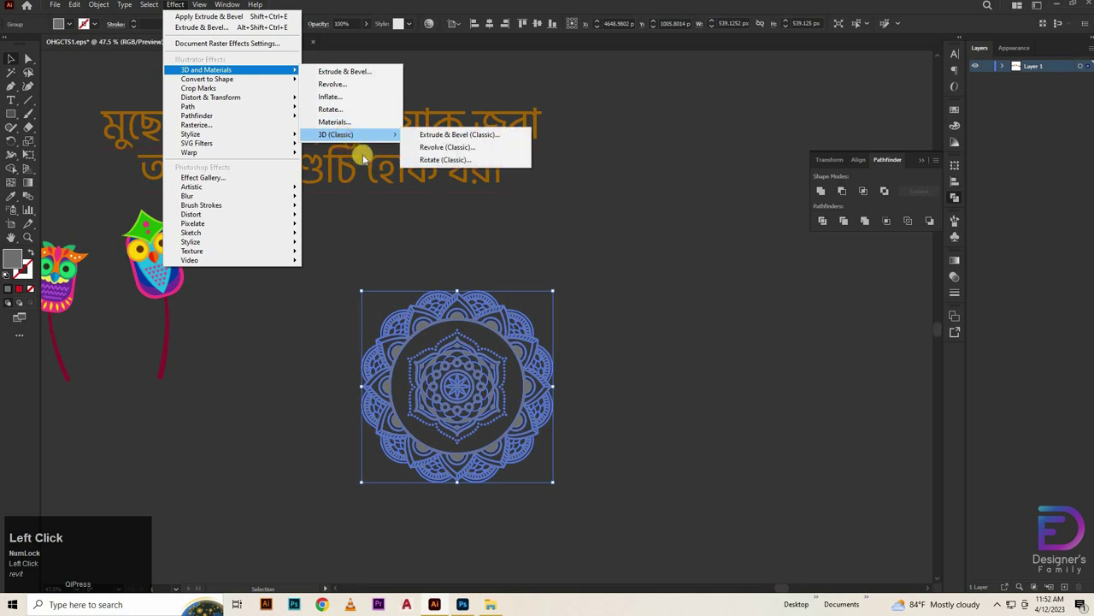
Apply a classic 3D Extrude & Bevel effect to the mandala with an extrude depth of 0 pt.
{"action": "left_click", "coordinate": [457, 135]}
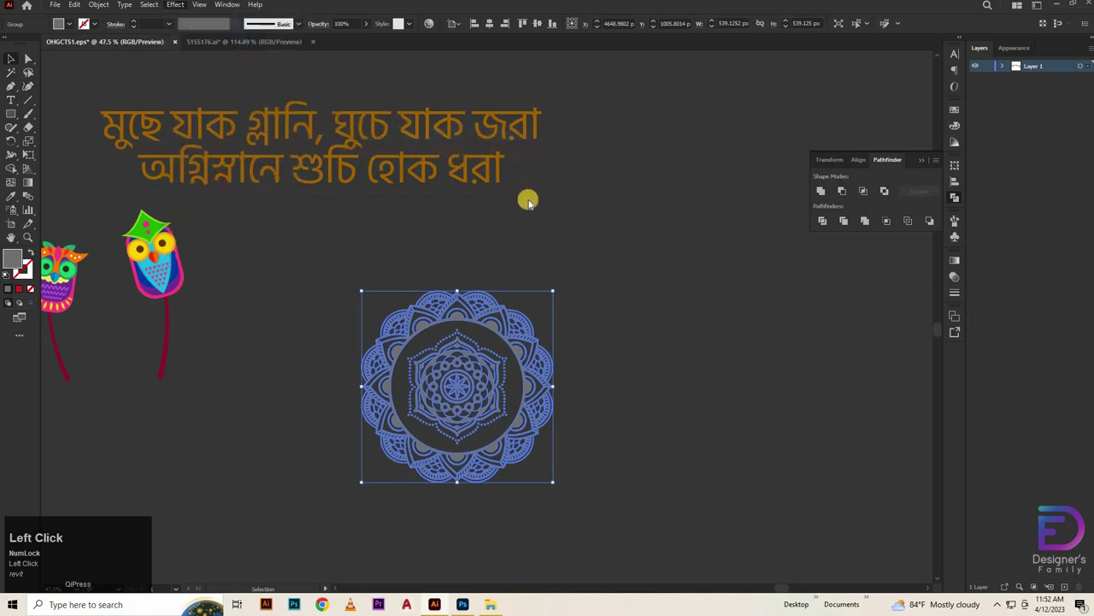
{"action": "left_click", "coordinate": [715, 324]}
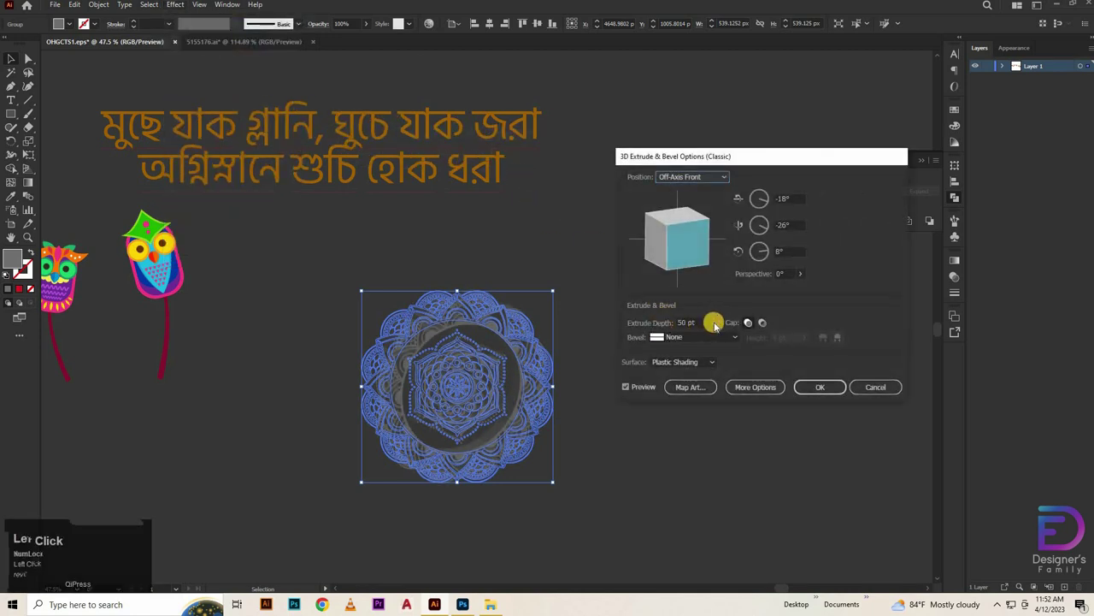
{"action": "left_click_drag", "start_coordinate": [714, 337], "coordinate": [641, 337]}
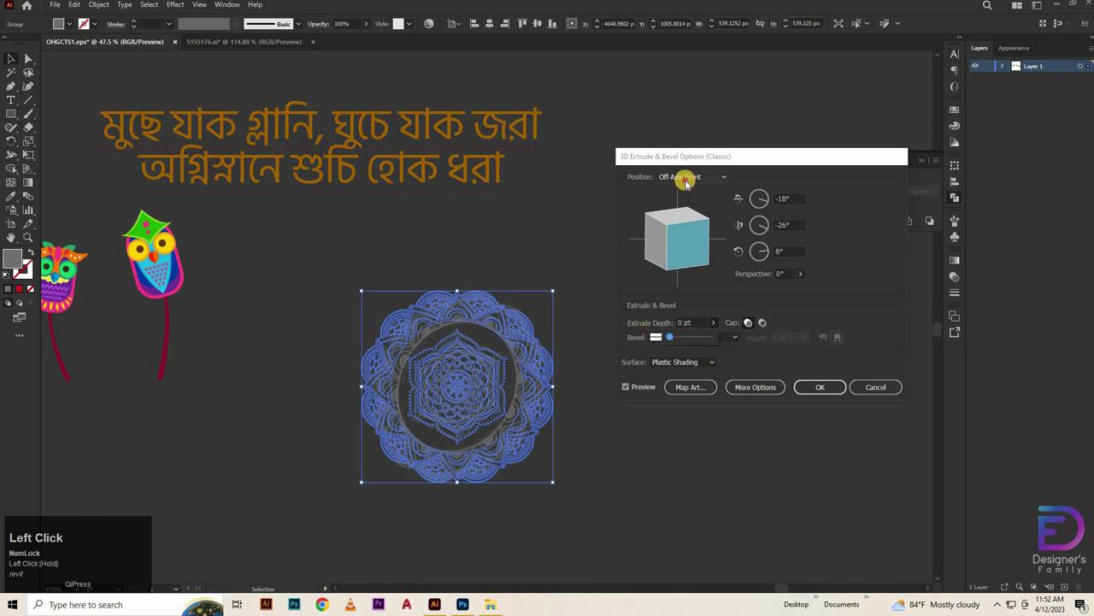
Use a custom rotation for the mandala's extrusion and set its X-axis angle to 70° with the preview refreshed.
{"action": "left_click", "coordinate": [686, 179]}
{"action": "left_click", "coordinate": [684, 187]}
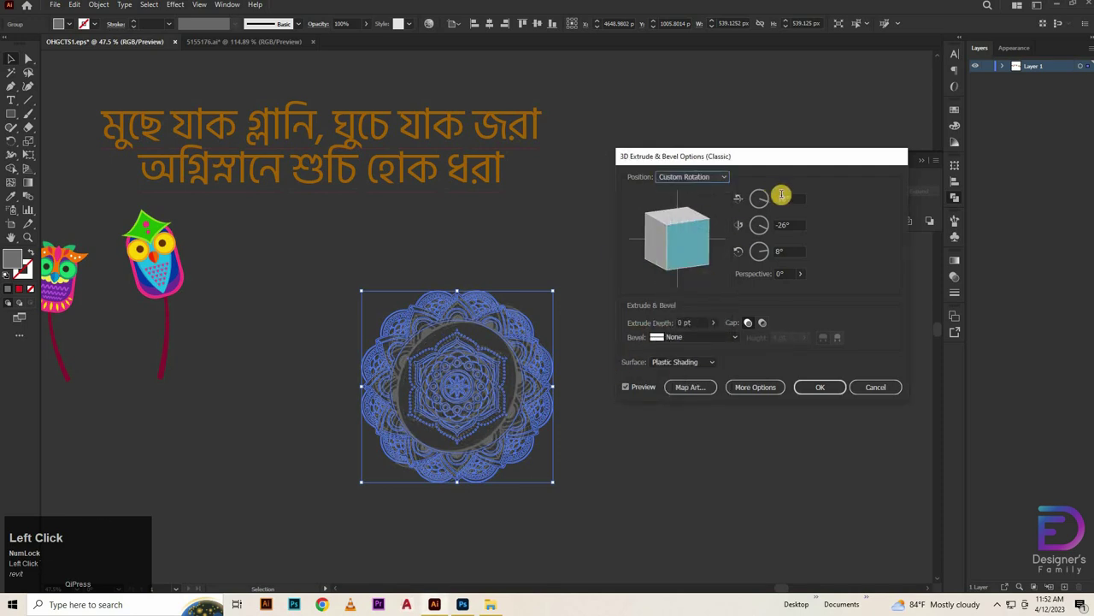
{"action": "double_click", "coordinate": [790, 196]}
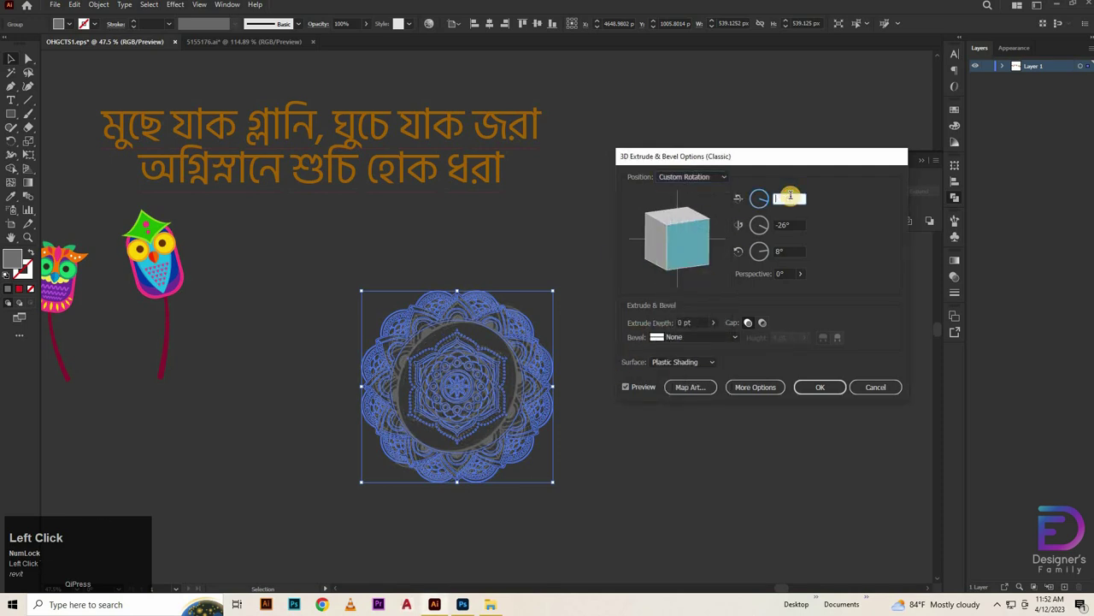
{"action": "type", "text": "7"}
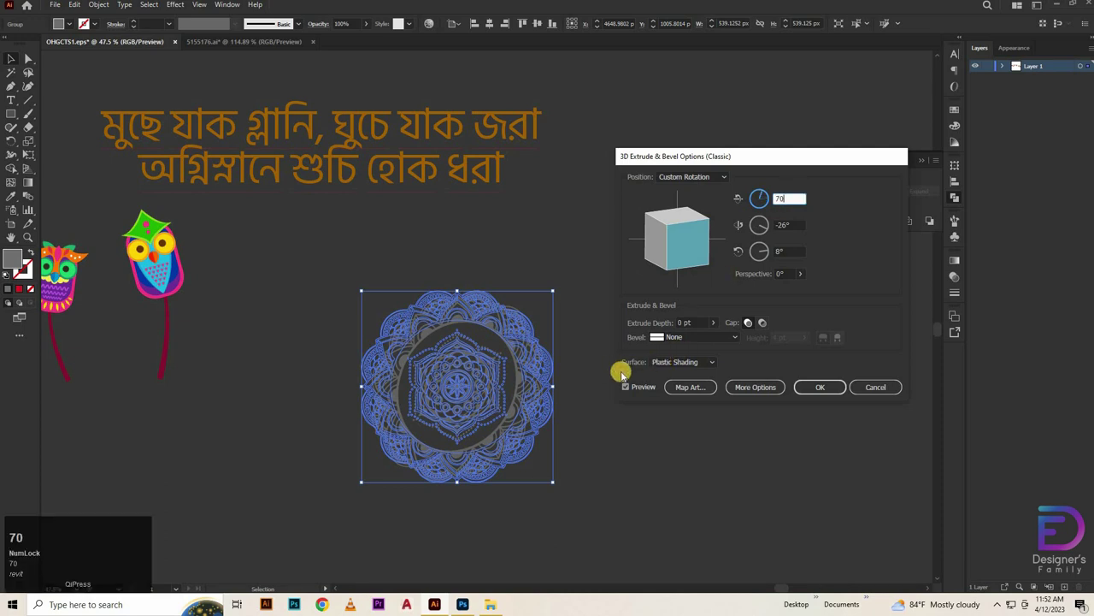
{"action": "type", "text": "0"}
{"action": "left_click", "coordinate": [625, 387]}
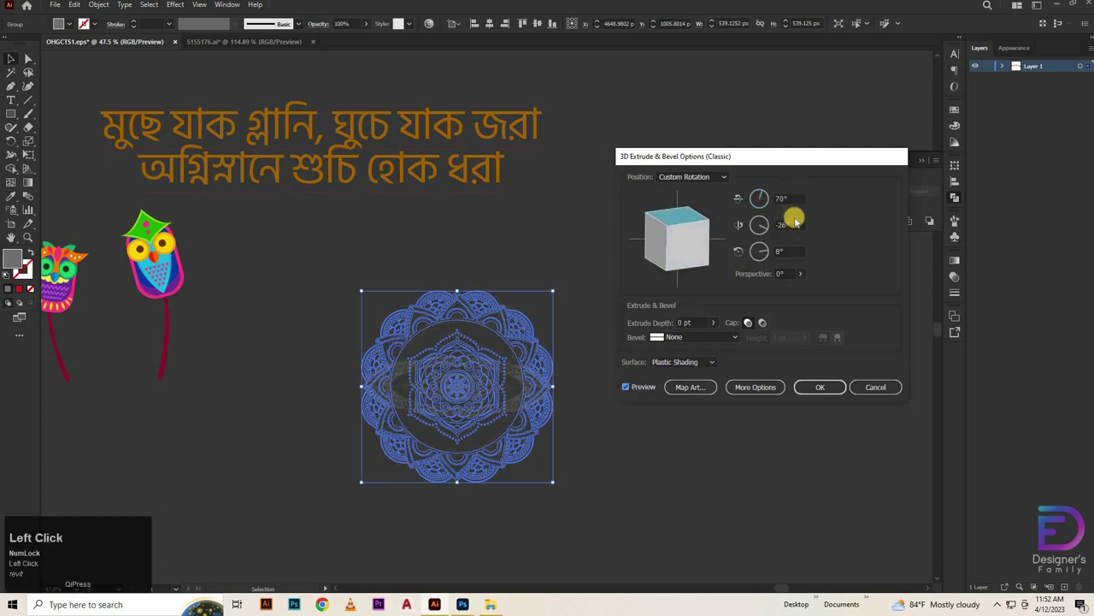
Set the mandala's Y-axis rotation to -4° and its X-axis rotation to 73°.
{"action": "double_click", "coordinate": [790, 224]}
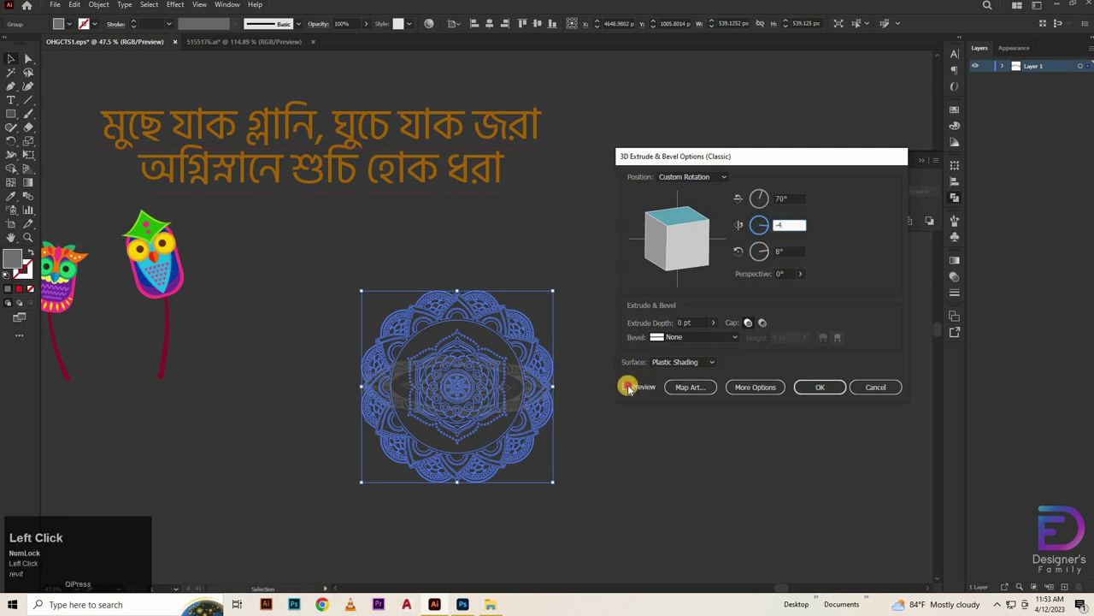
{"action": "left_click", "coordinate": [629, 387]}
{"action": "left_click", "coordinate": [792, 199]}
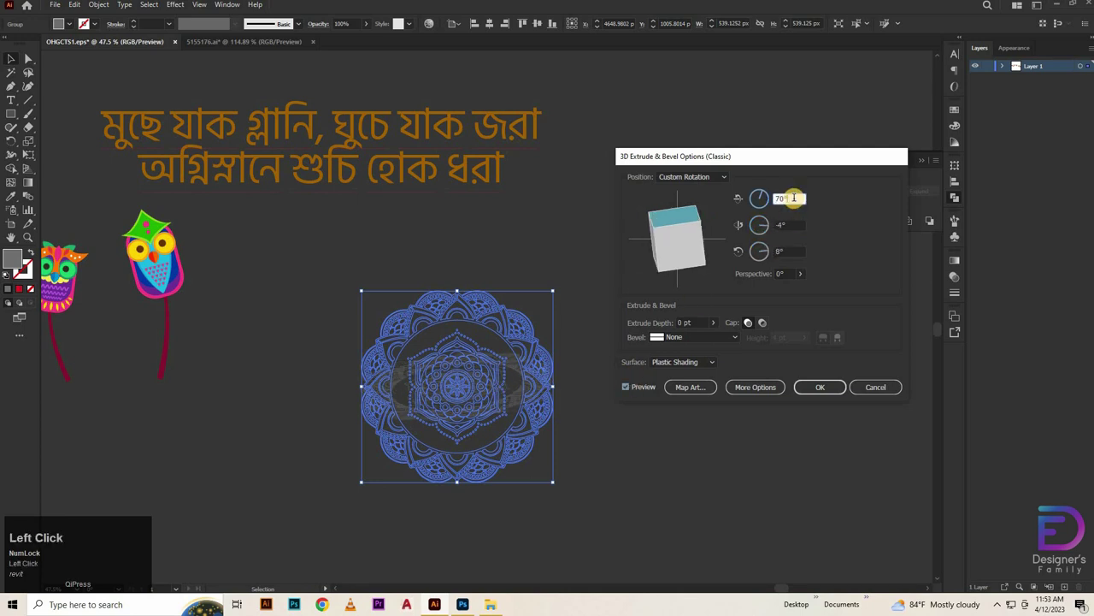
{"action": "key", "text": "Up"}
{"action": "key", "text": "Up"}
{"action": "key", "text": "Up"}
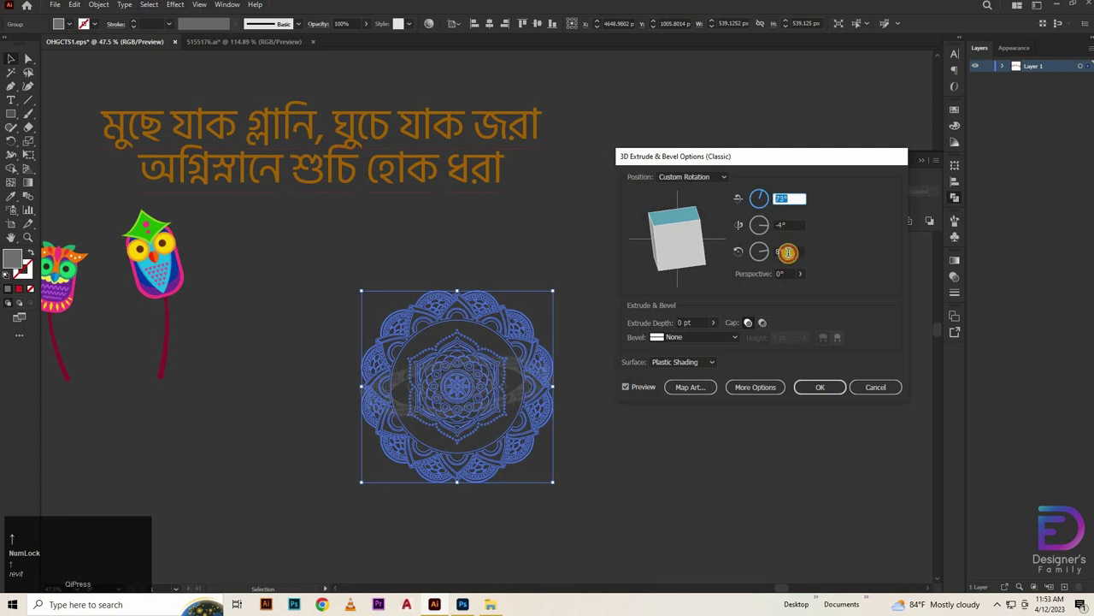
Set the mandala's Z-axis rotation to 0° and apply the 3D effect.
{"action": "left_click", "coordinate": [787, 253]}
{"action": "key", "text": "Down"}
{"action": "key", "text": "Down"}
{"action": "key", "text": "Down"}
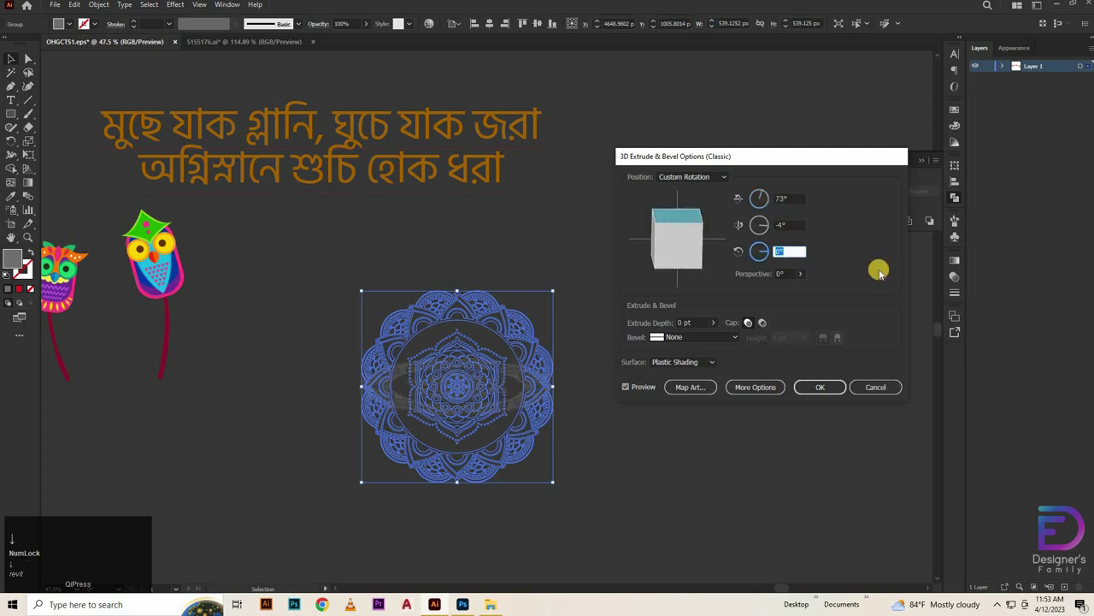
{"action": "left_click", "coordinate": [822, 386]}
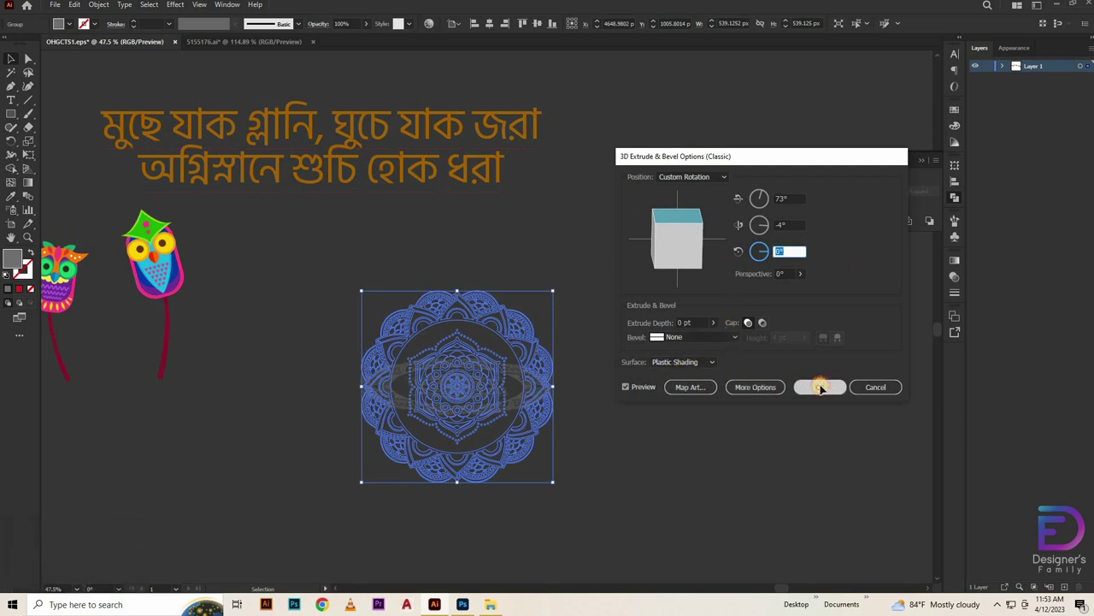
{"action": "left_click_drag", "start_coordinate": [513, 408], "coordinate": [476, 525]}
Switch to Photoshop and create a new 1080 x 1080 px document at 300 ppi.
{"action": "left_click", "coordinate": [462, 604]}
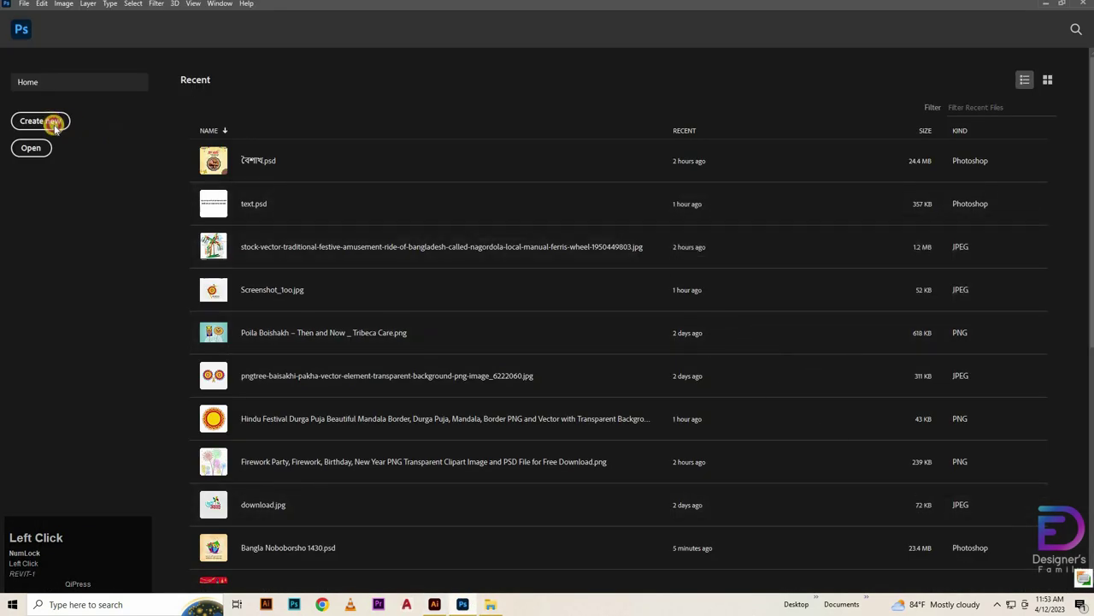
{"action": "left_click", "coordinate": [53, 125]}
{"action": "left_click", "coordinate": [430, 222]}
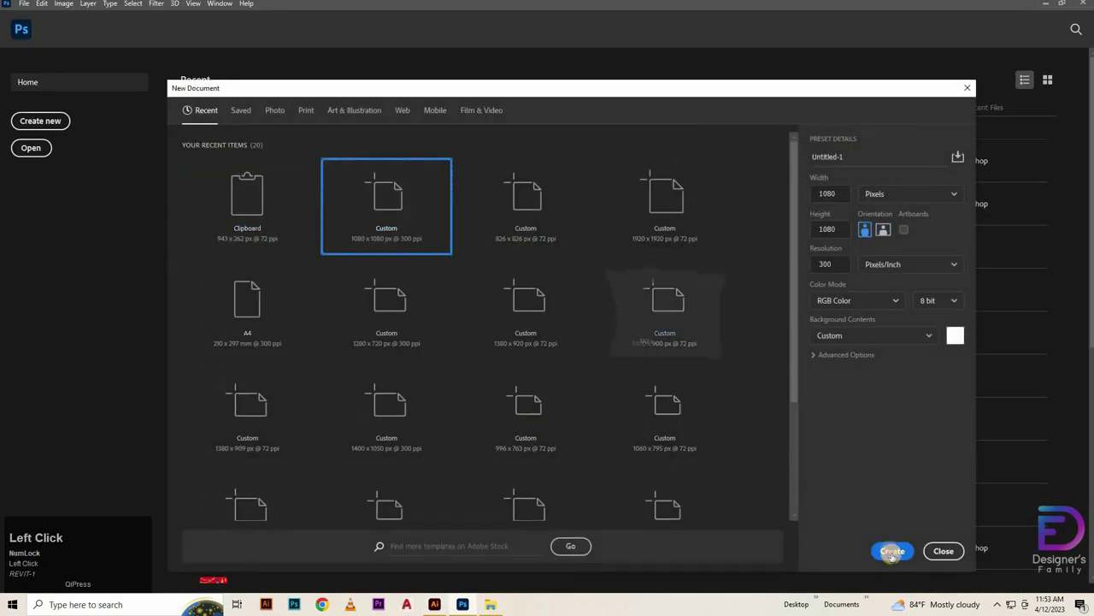
{"action": "left_click", "coordinate": [892, 550]}
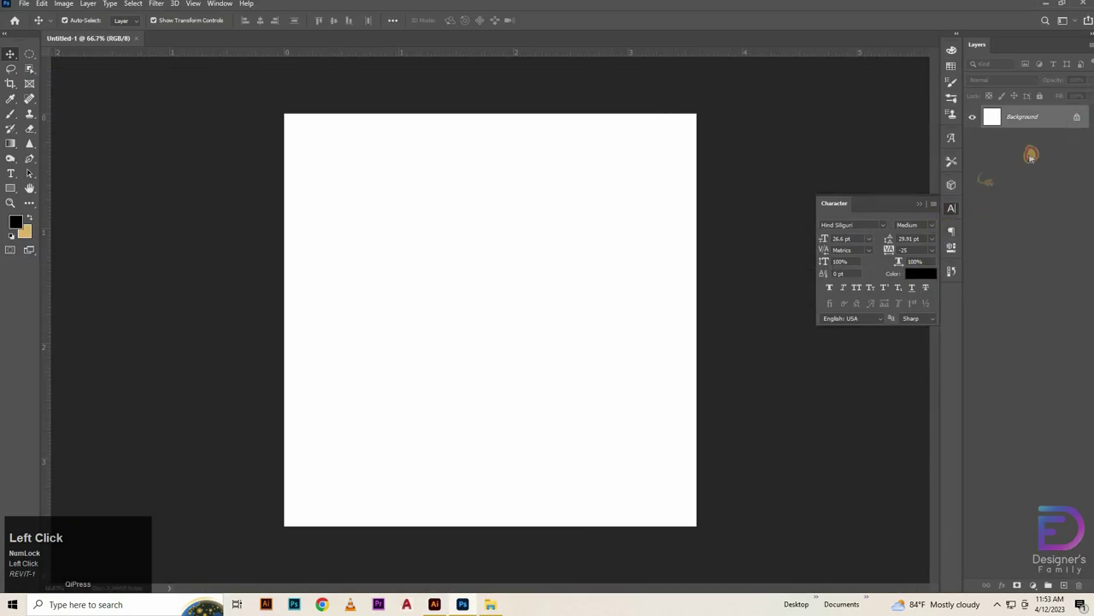
Unlock the background layer and give it a radial Gradient Overlay with 70% opacity and 150% scale.
{"action": "left_click", "coordinate": [1076, 116]}
{"action": "double_click", "coordinate": [1051, 118]}
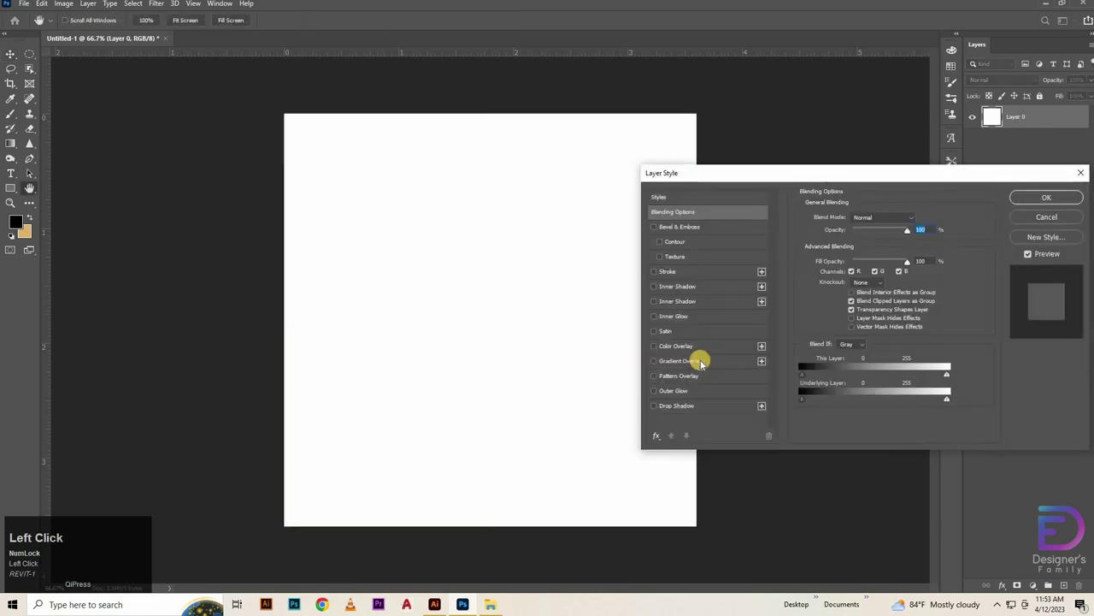
{"action": "left_click", "coordinate": [680, 361]}
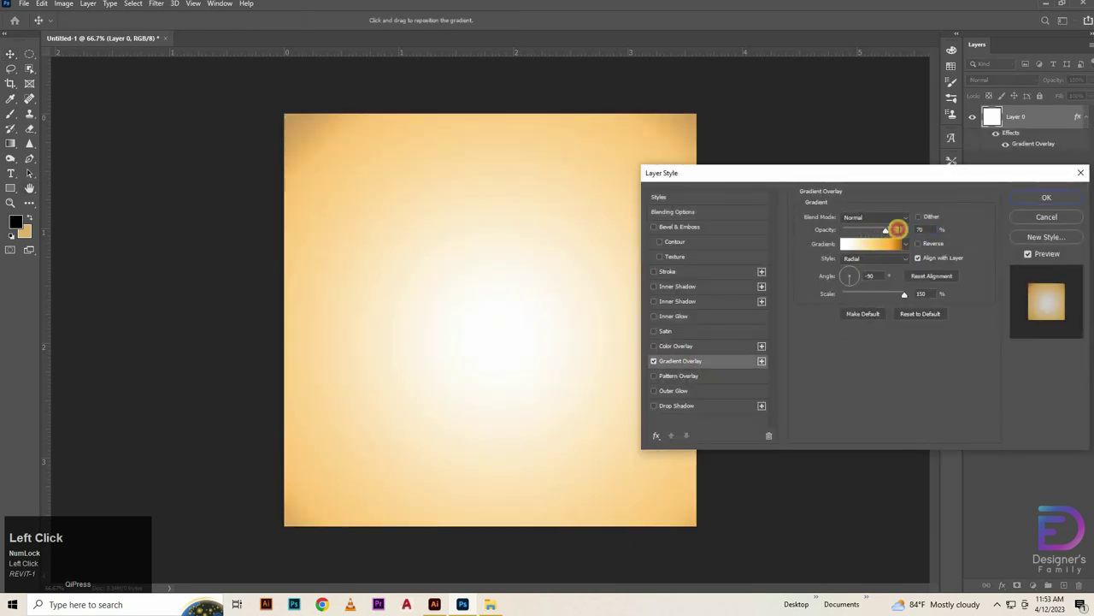
{"action": "left_click_drag", "start_coordinate": [906, 231], "coordinate": [830, 262]}
{"action": "scroll", "coordinate": [851, 260], "scroll_direction": "down", "scroll_amount": 8}
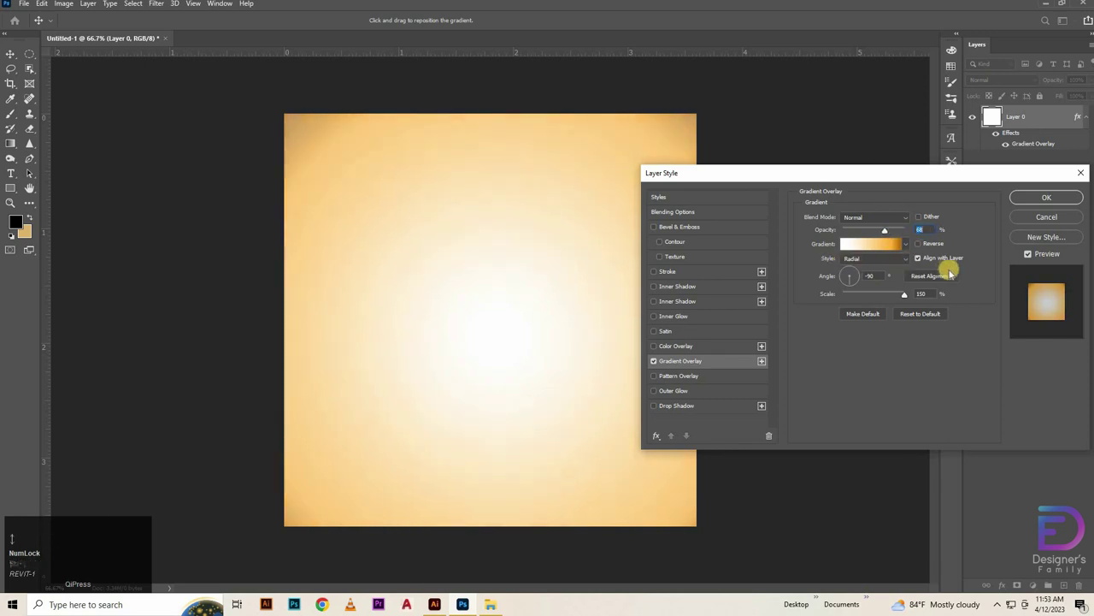
{"action": "scroll", "coordinate": [911, 280], "scroll_direction": "up", "scroll_amount": 2}
{"action": "mouse_move", "coordinate": [902, 293]}
{"action": "left_mouse_down"}
{"action": "mouse_move", "coordinate": [890, 291]}
{"action": "mouse_move", "coordinate": [905, 288]}
{"action": "left_mouse_up"}
Edit the overlay gradient, using #b06c15 for the end stop at 100% and #fbb03b for the stop at 82%.
{"action": "left_click", "coordinate": [891, 246]}
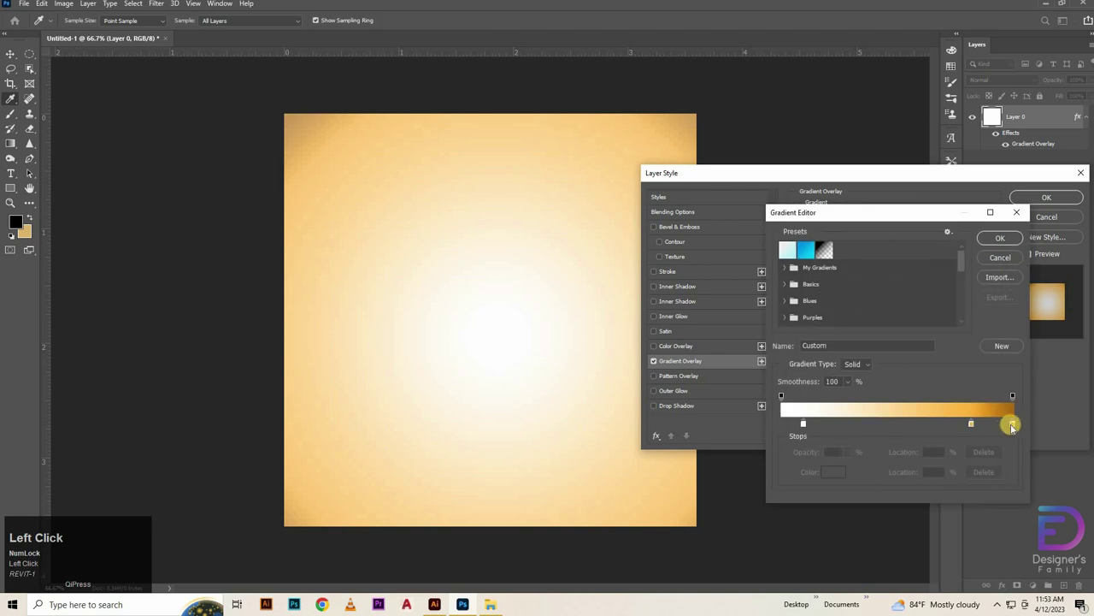
{"action": "left_click", "coordinate": [834, 471]}
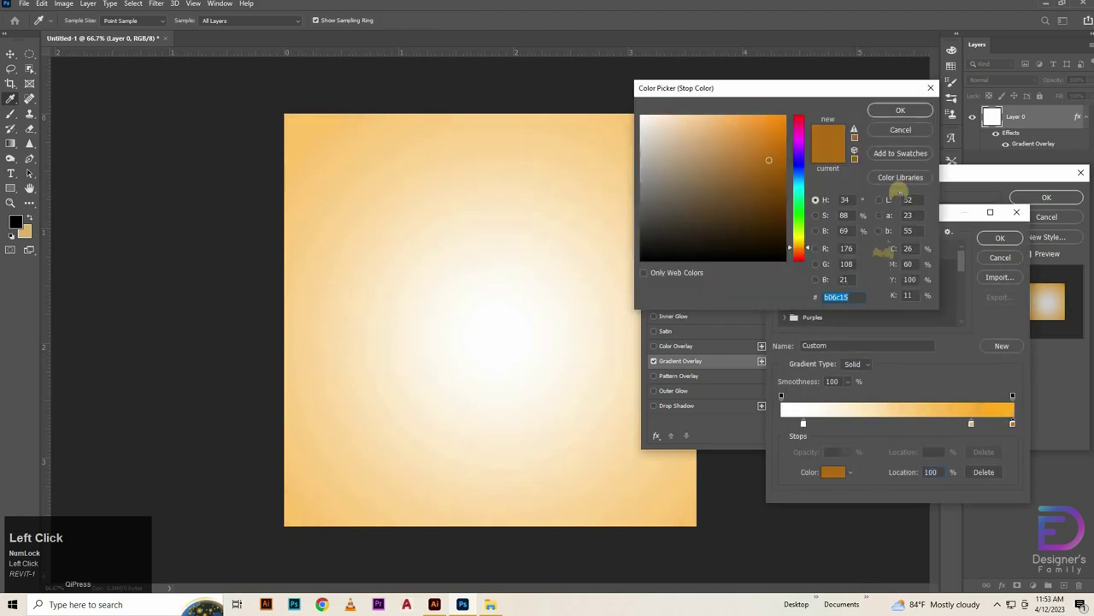
{"action": "left_click", "coordinate": [908, 112]}
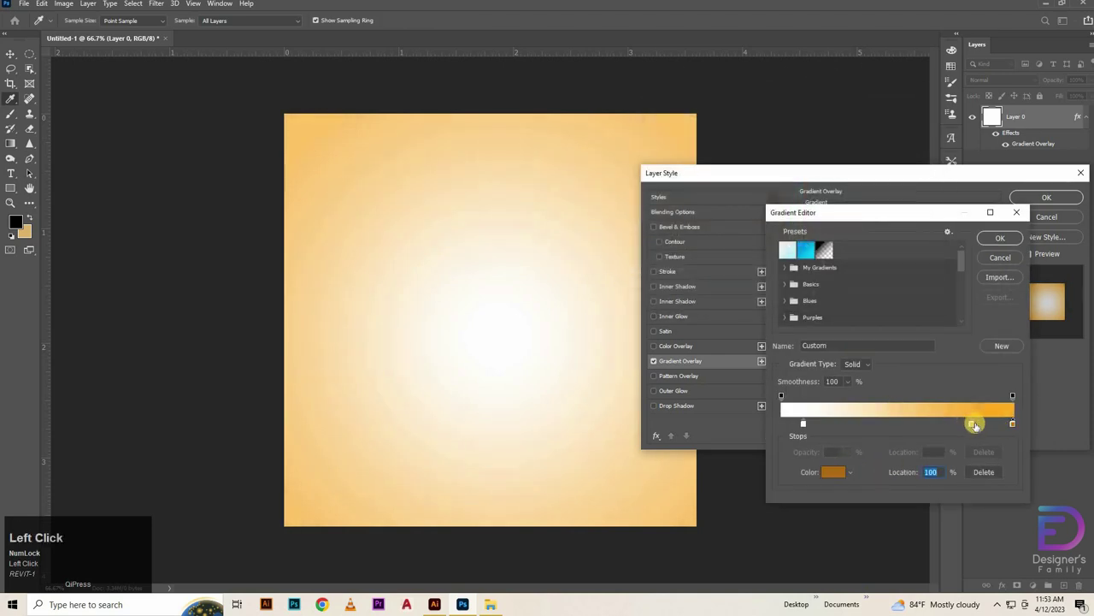
{"action": "left_click", "coordinate": [972, 425]}
{"action": "left_click", "coordinate": [834, 471]}
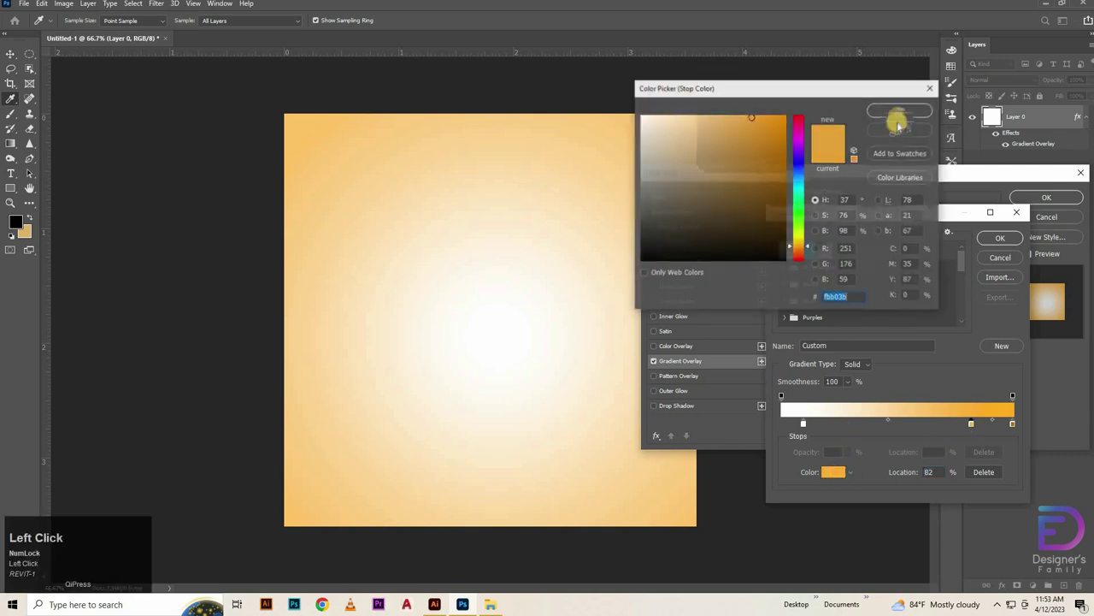
{"action": "left_click", "coordinate": [900, 112]}
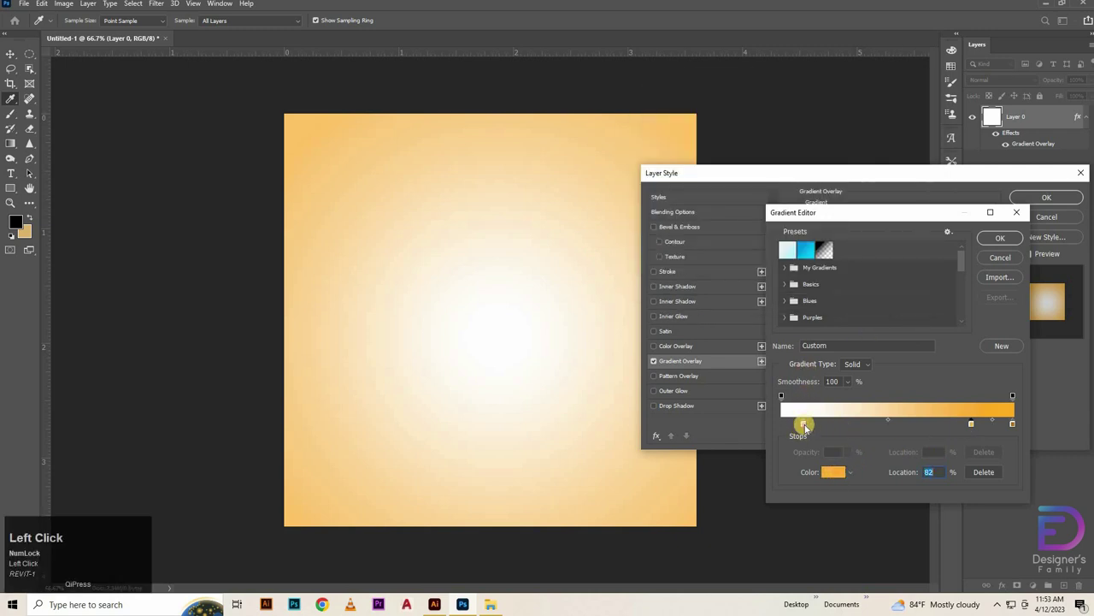
Use white (#ffffff) for the gradient stop at 10% and apply the gradient and layer style.
{"action": "left_click", "coordinate": [805, 425]}
{"action": "left_click", "coordinate": [833, 471]}
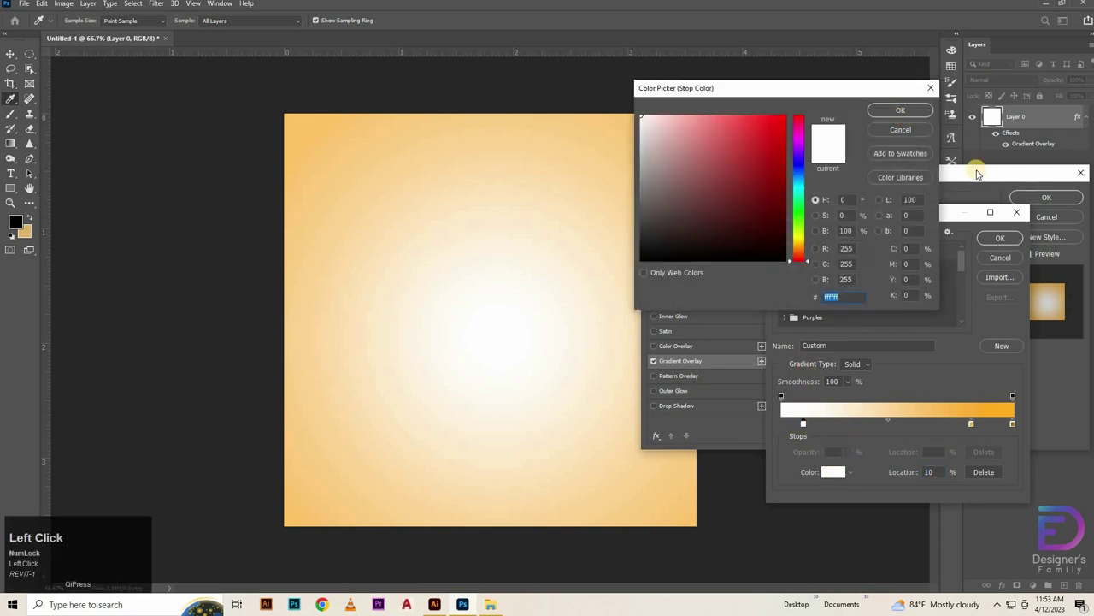
{"action": "key", "text": "Return"}
{"action": "left_click", "coordinate": [995, 242]}
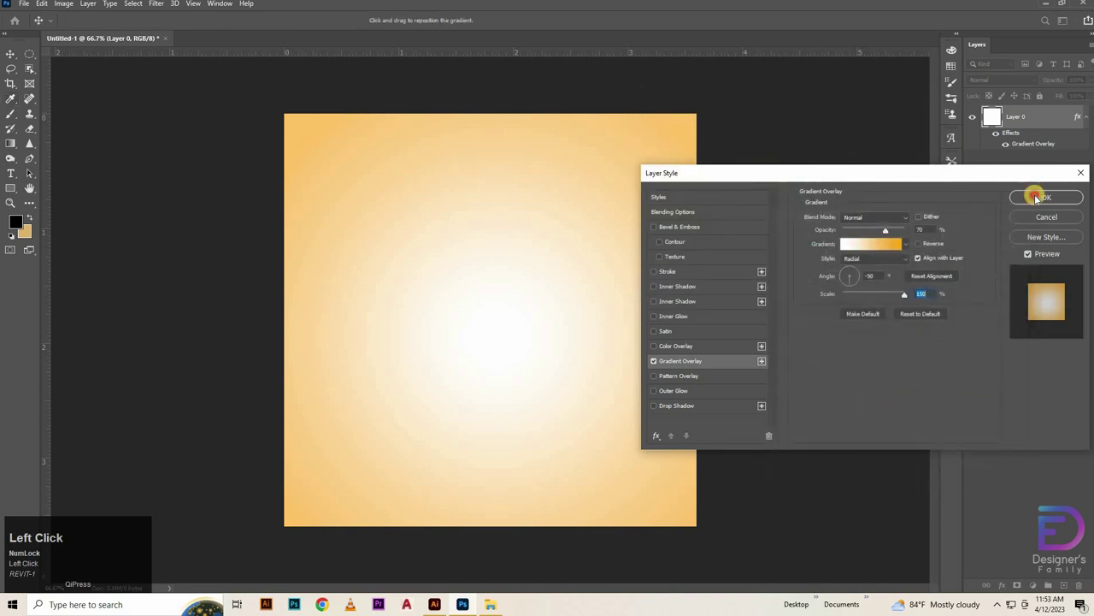
{"action": "left_click", "coordinate": [1036, 197]}
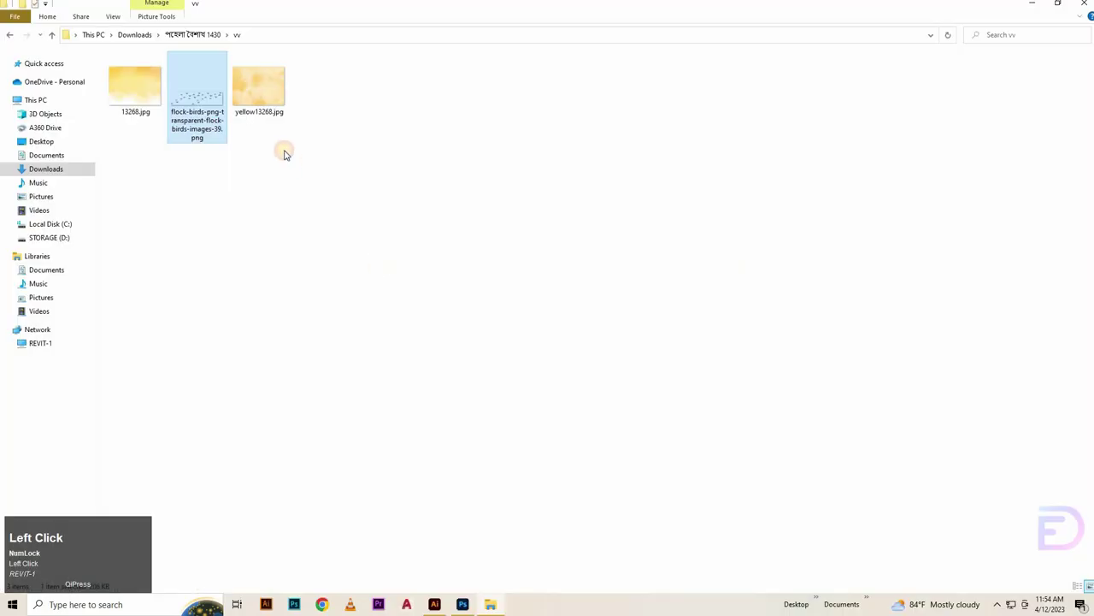
Place yellow13268.jpg in the document, rotated 90° and scaled to 27.69% so it spans the canvas width.
{"action": "left_click", "coordinate": [259, 85]}
{"action": "left_click_drag", "start_coordinate": [259, 86], "coordinate": [545, 345]}
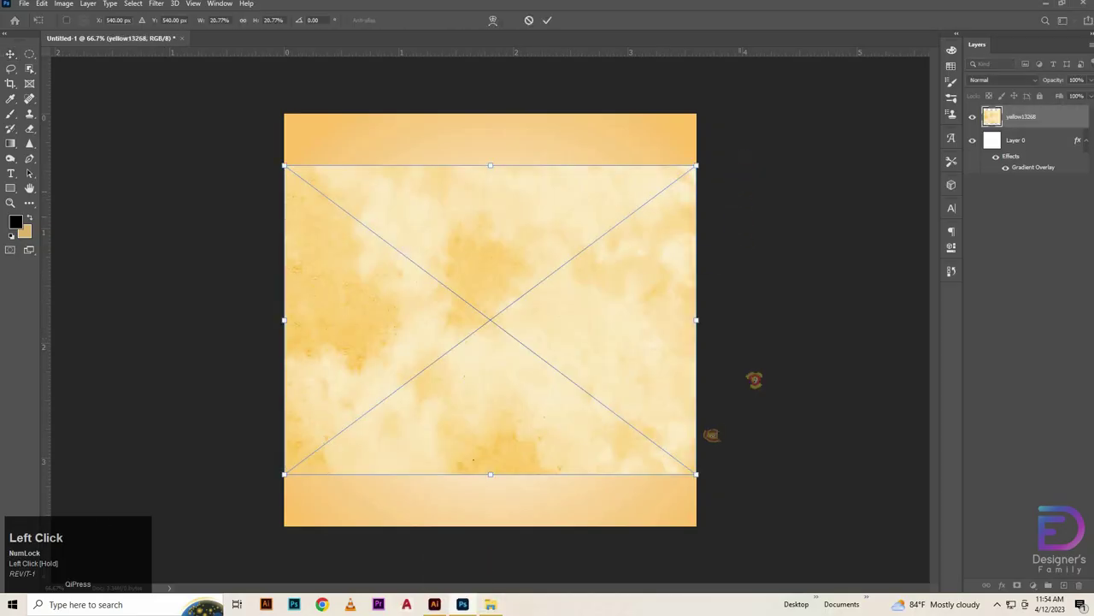
{"action": "left_click_drag", "start_coordinate": [754, 380], "coordinate": [571, 506]}
{"action": "left_click_drag", "start_coordinate": [648, 319], "coordinate": [794, 295]}
{"action": "left_click_drag", "start_coordinate": [610, 305], "coordinate": [564, 302]}
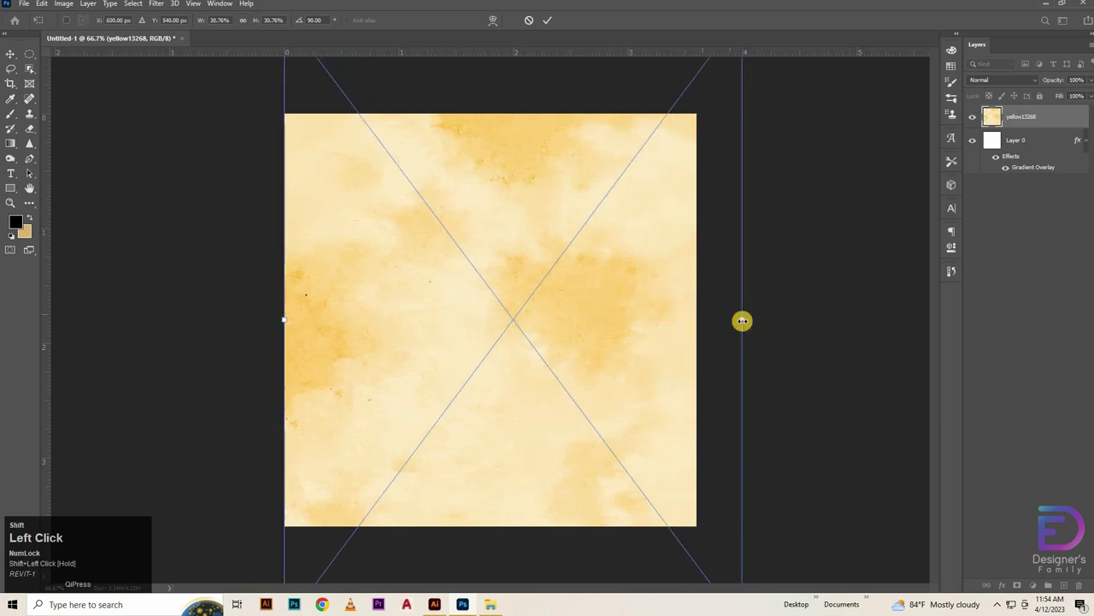
{"action": "left_click_drag", "start_coordinate": [742, 321], "coordinate": [697, 320]}
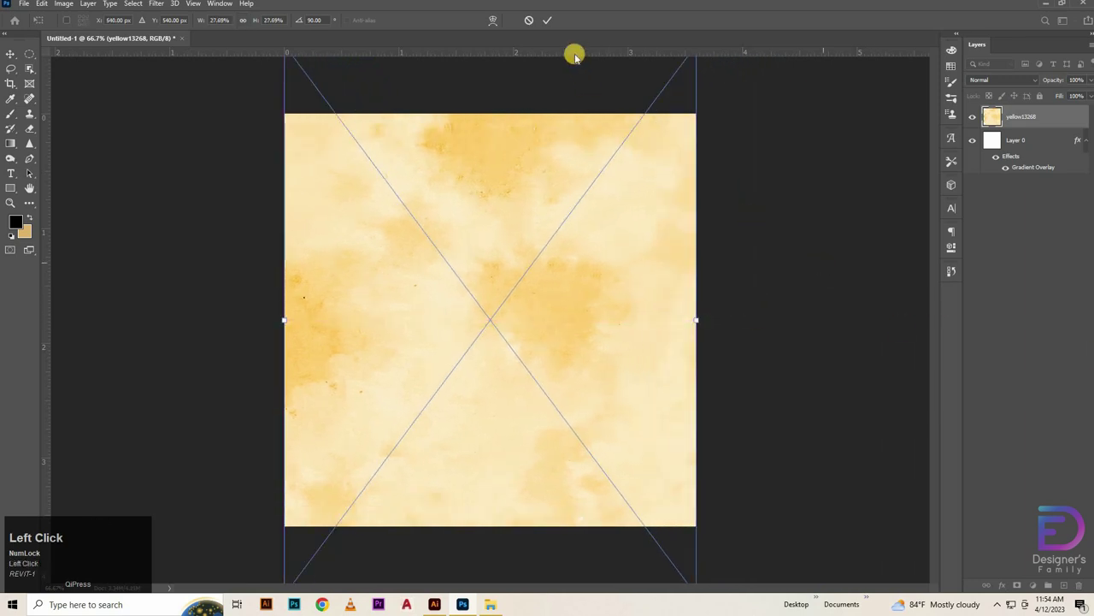
{"action": "left_click", "coordinate": [543, 21]}
Set the yellow13268 texture layer's blend mode to Luminosity and try adjusting its opacity.
{"action": "left_click", "coordinate": [1050, 119]}
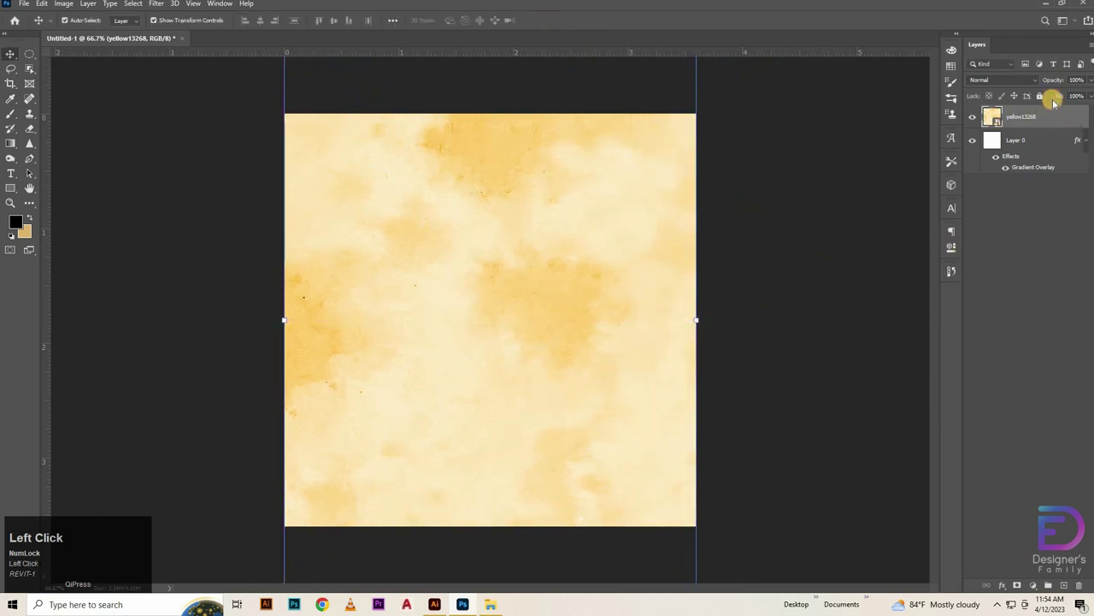
{"action": "left_click", "coordinate": [1026, 122]}
{"action": "left_click", "coordinate": [1017, 82]}
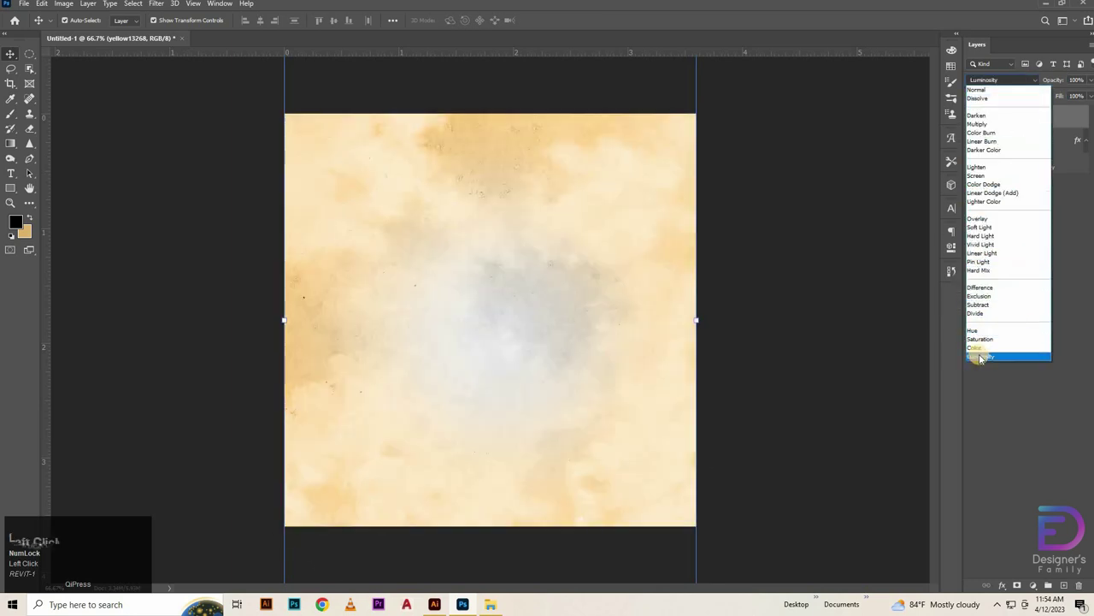
{"action": "left_click", "coordinate": [981, 357]}
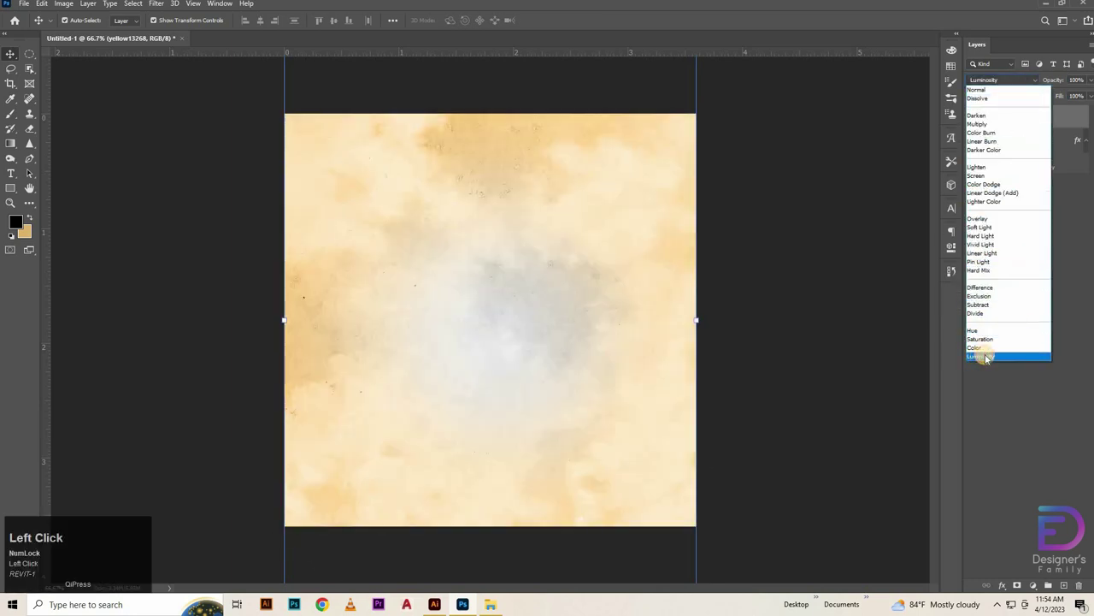
{"action": "left_click", "coordinate": [1078, 79]}
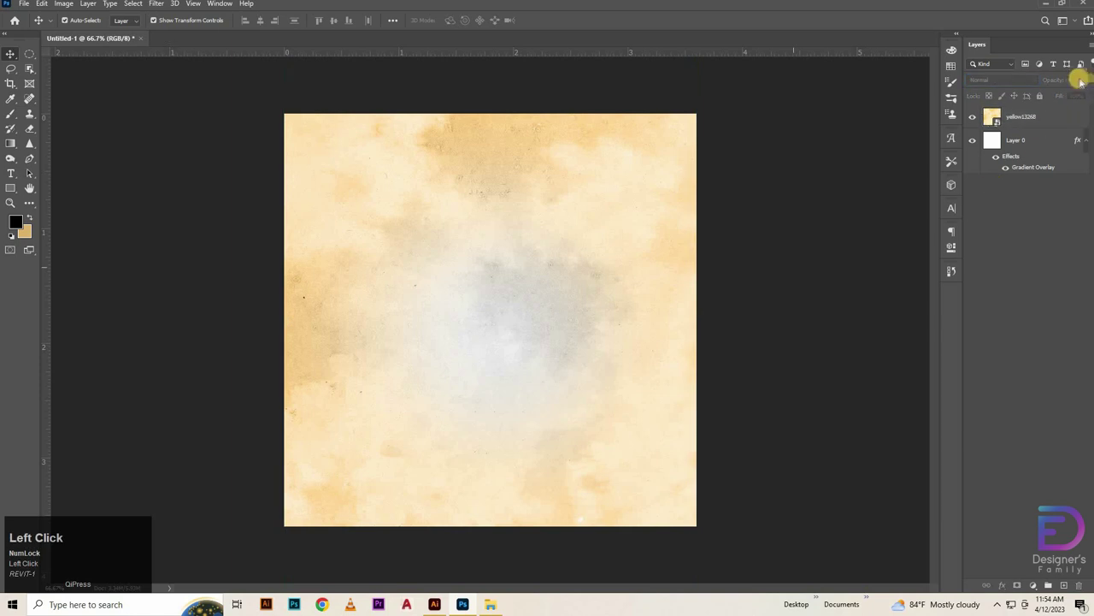
{"action": "left_click_drag", "start_coordinate": [1084, 81], "coordinate": [900, 103]}
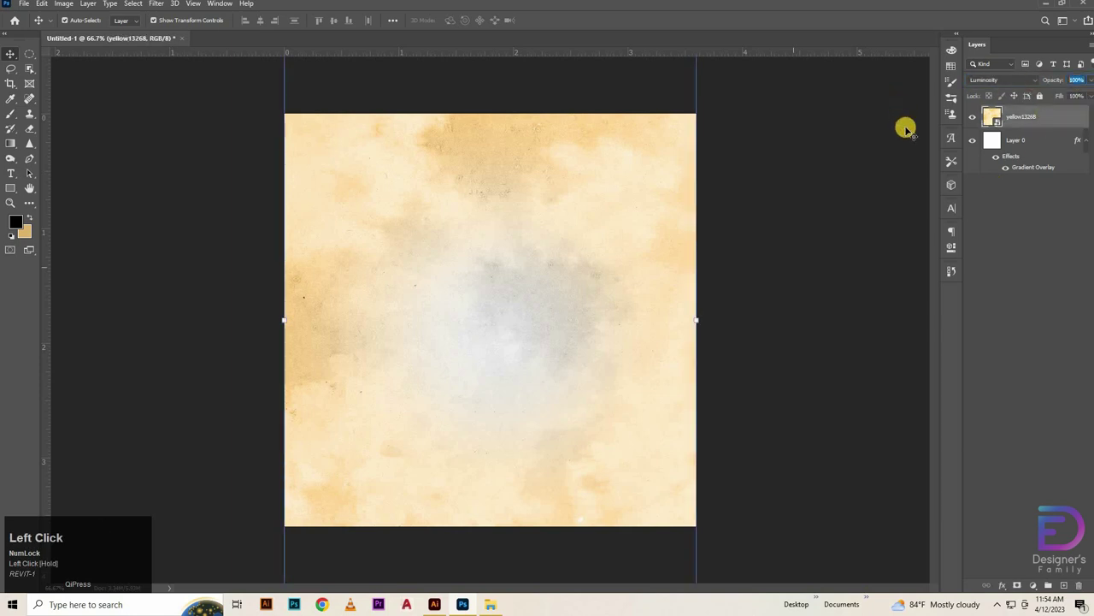
{"action": "key", "text": "shift"}
{"action": "left_click_drag", "start_coordinate": [913, 155], "coordinate": [957, 119]}
Toggle the visibility of the yellow13268 texture layer to compare the background with and without it.
{"action": "left_click", "coordinate": [972, 118]}
{"action": "left_click", "coordinate": [972, 118]}
{"action": "left_click", "coordinate": [973, 118]}
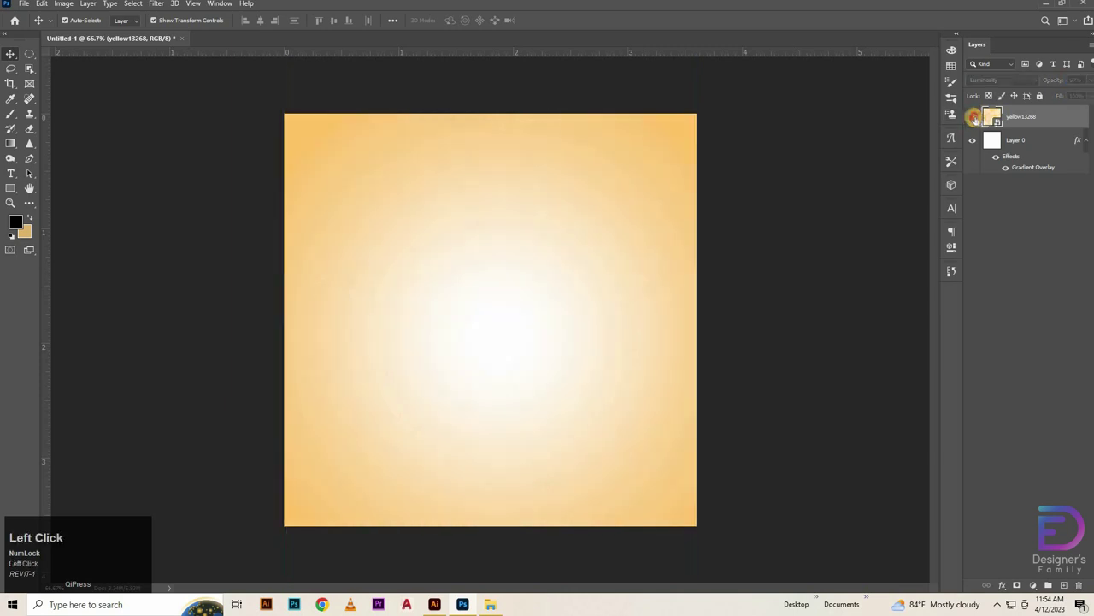
Show the yellow13268 texture layer again and preview other blend modes for it, keeping Luminosity.
{"action": "left_click", "coordinate": [972, 118]}
{"action": "left_click", "coordinate": [996, 80]}
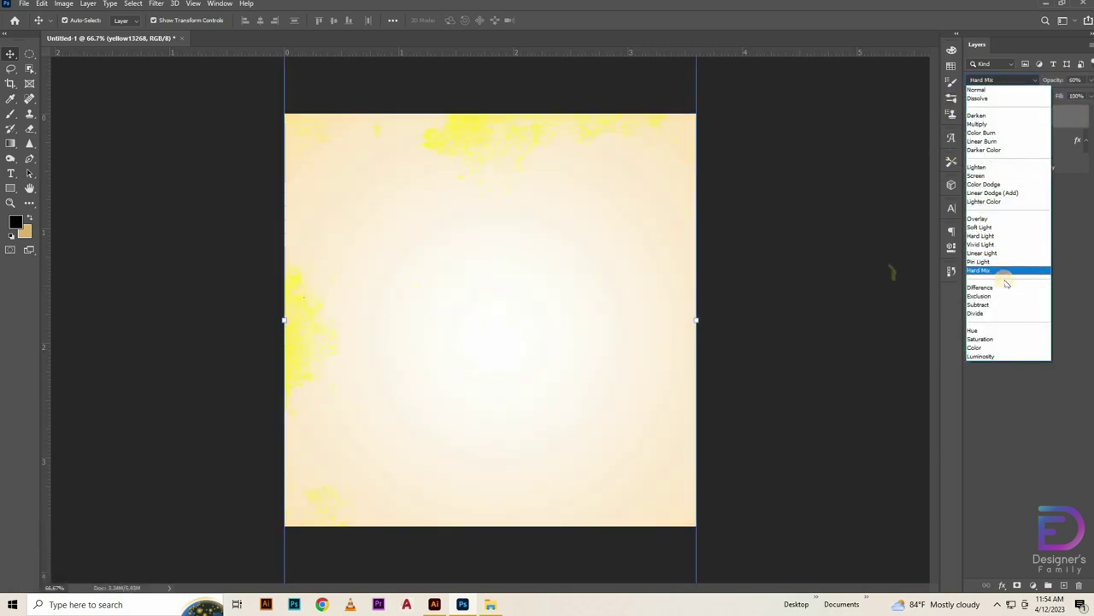
{"action": "left_click", "coordinate": [867, 255]}
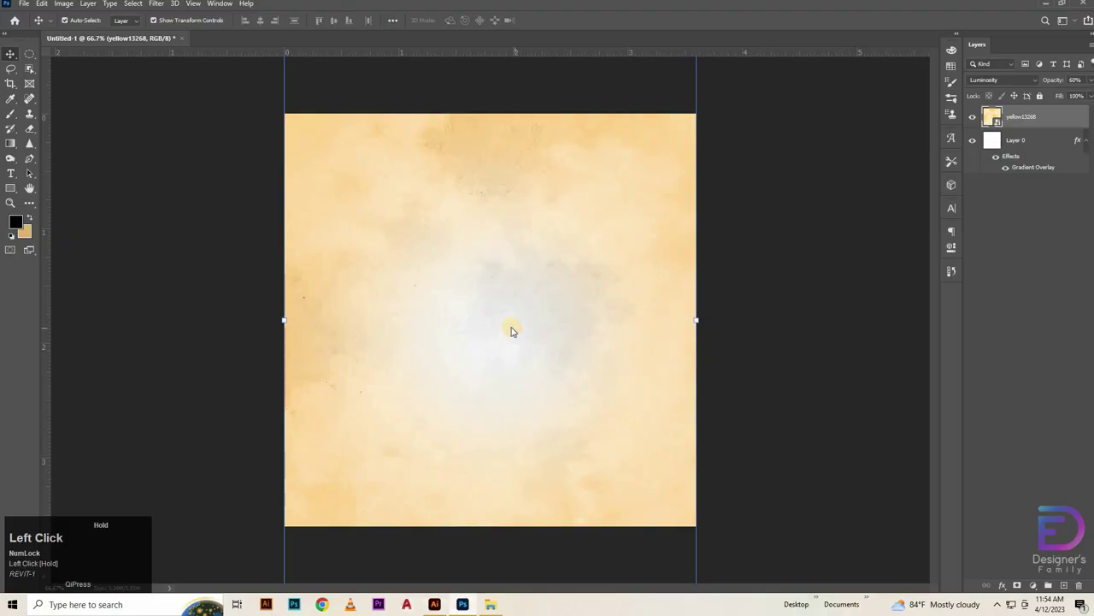
Paste the flattened mandala as a vector smart object and scale it down in the canvas's lower half, about 0.64 in from each side.
{"action": "key", "text": "ctrl+v"}
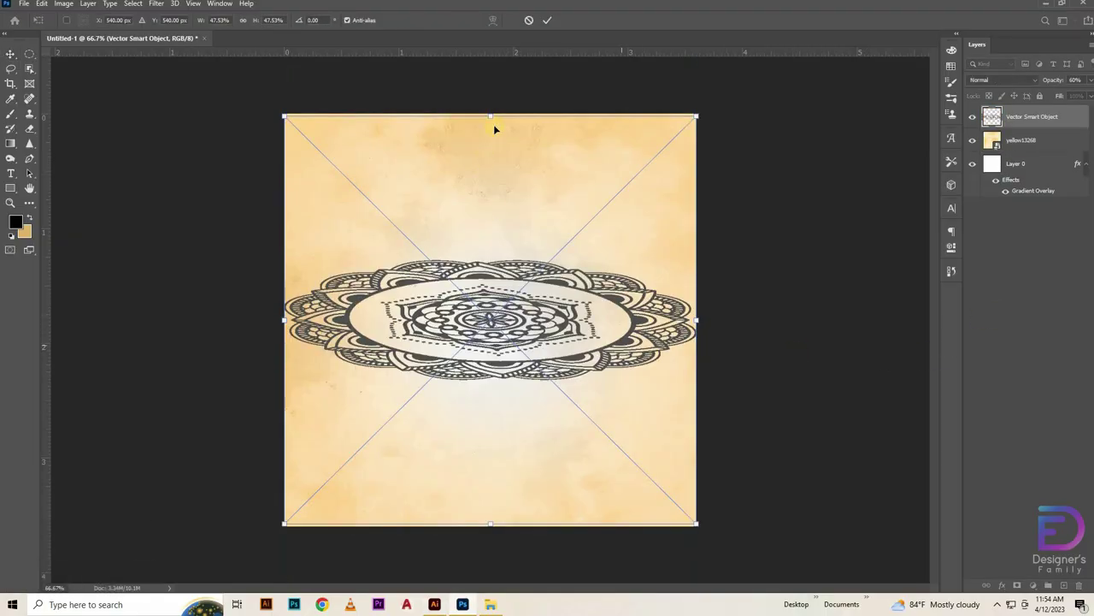
{"action": "left_click_drag", "start_coordinate": [492, 212], "coordinate": [501, 259]}
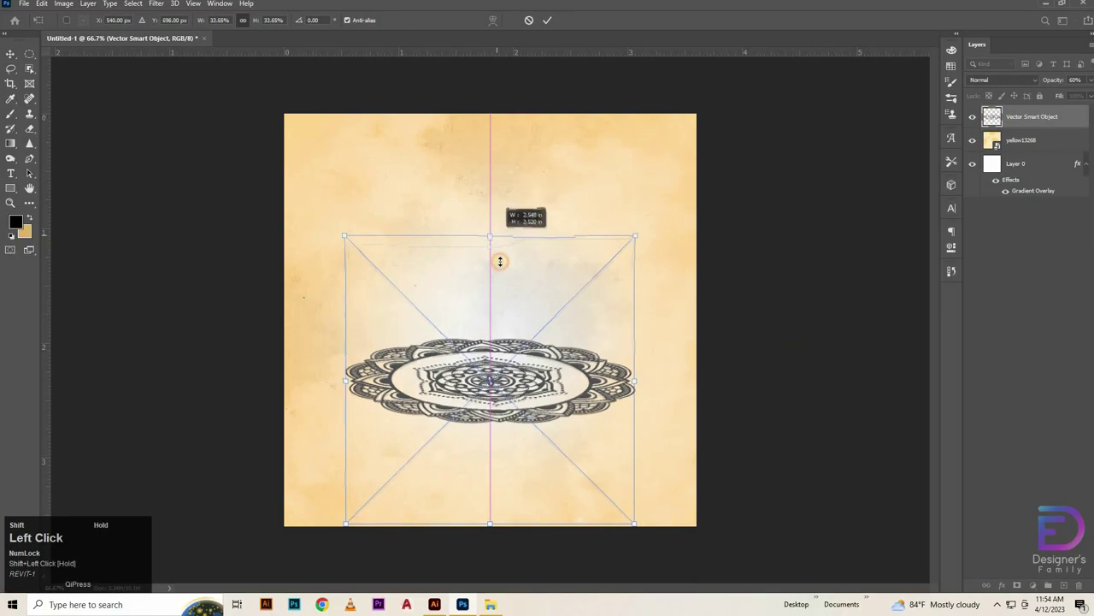
{"action": "left_click", "coordinate": [804, 339]}
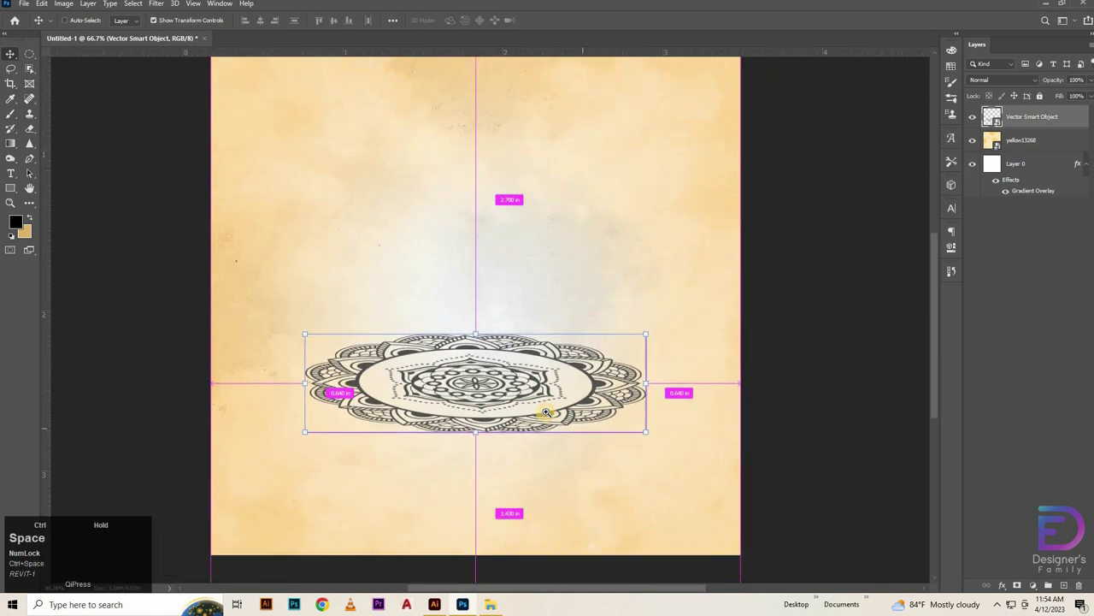
{"action": "left_click", "coordinate": [500, 398]}
Switch to Illustrator, undo the mandala's flattening and select the round mandala group.
{"action": "left_click", "coordinate": [485, 400]}
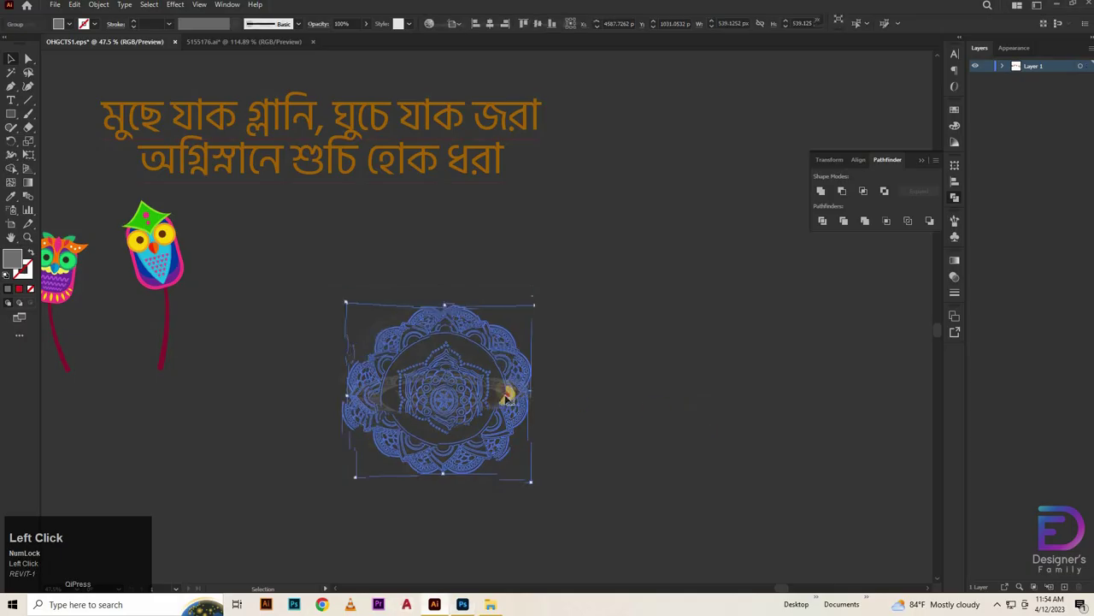
{"action": "key", "text": "ctrl+z"}
{"action": "left_click", "coordinate": [471, 375]}
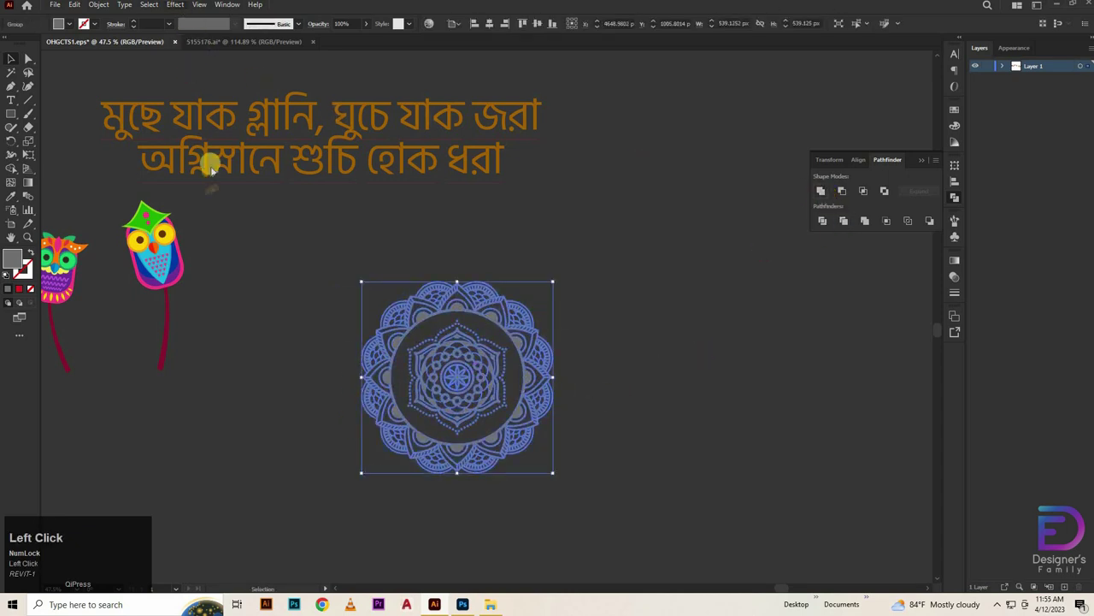
Add the classic 3D Extrude & Bevel effect to the mandala, with 73° rotation about X and -10° about Y.
{"action": "left_click", "coordinate": [175, 4]}
{"action": "mouse_move", "coordinate": [214, 69]}
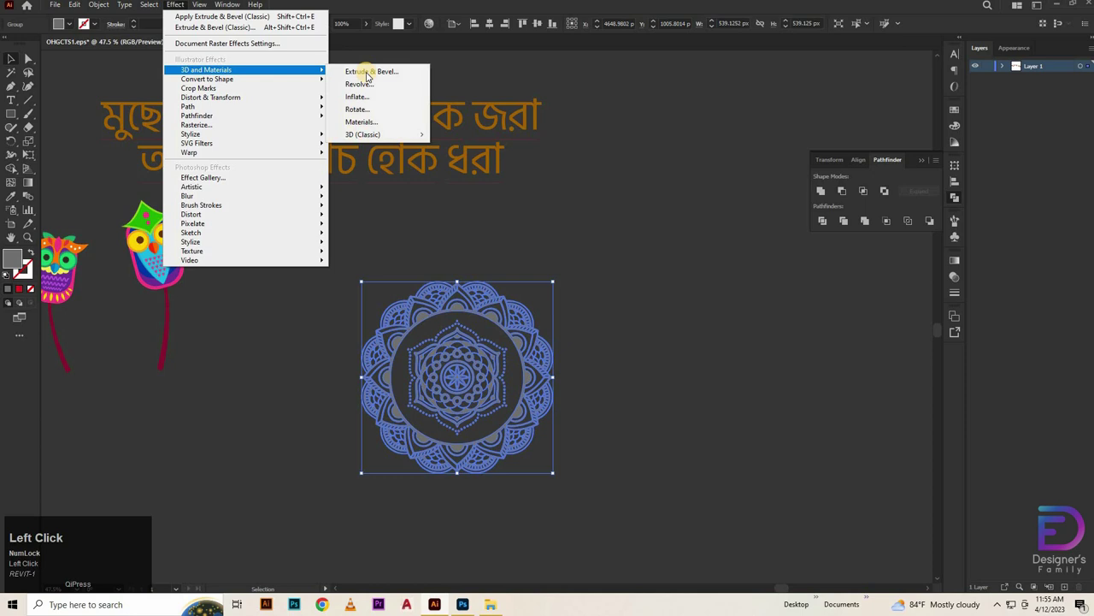
{"action": "left_click", "coordinate": [385, 137]}
{"action": "left_click", "coordinate": [530, 140]}
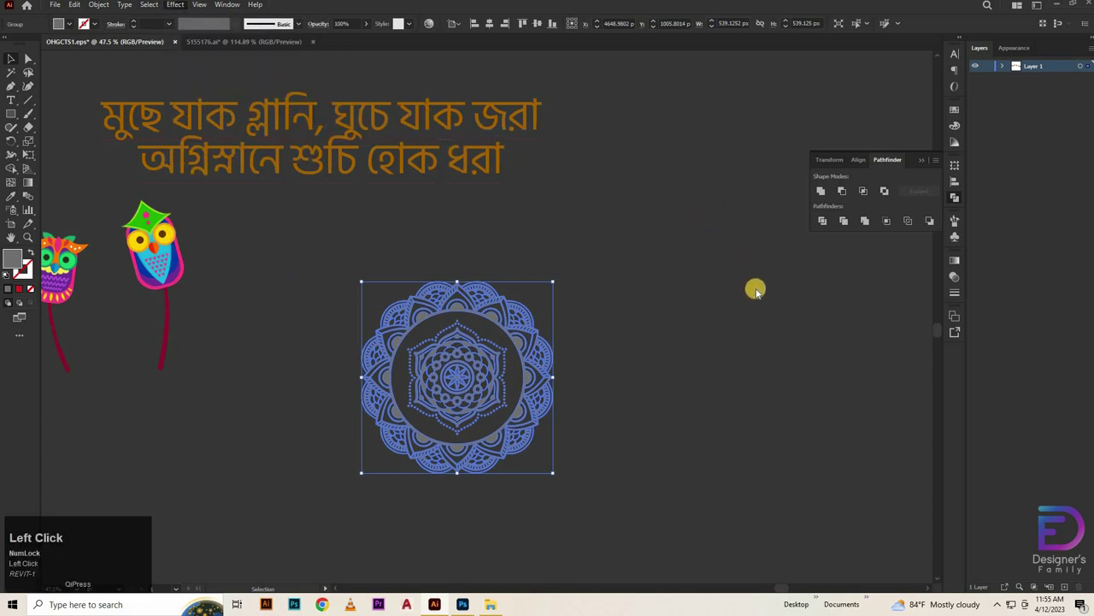
{"action": "left_click", "coordinate": [792, 196]}
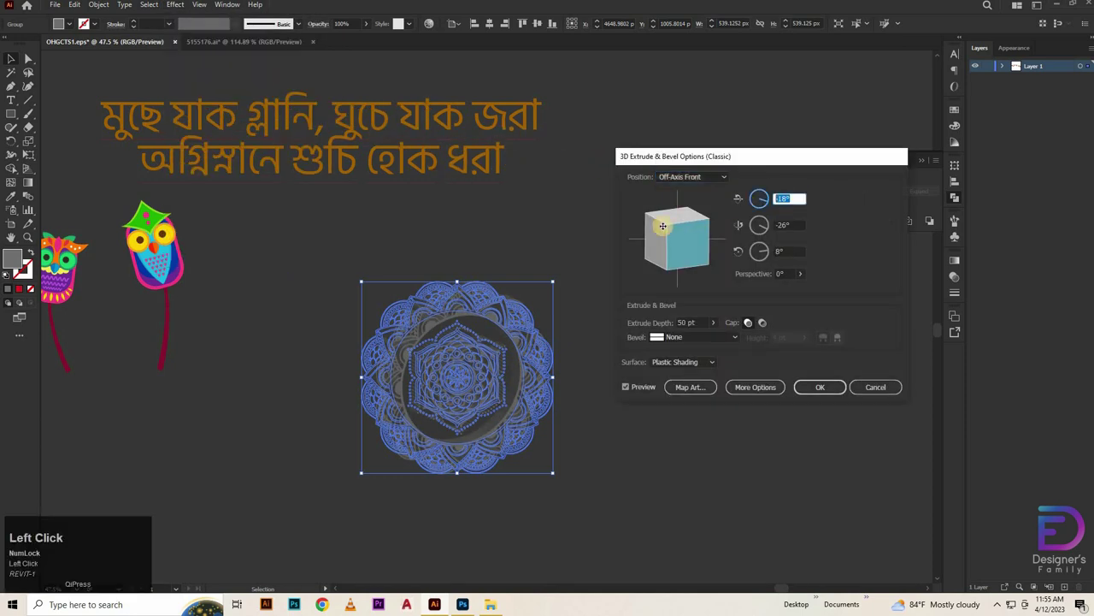
{"action": "type", "text": "73"}
{"action": "left_click", "coordinate": [806, 223]}
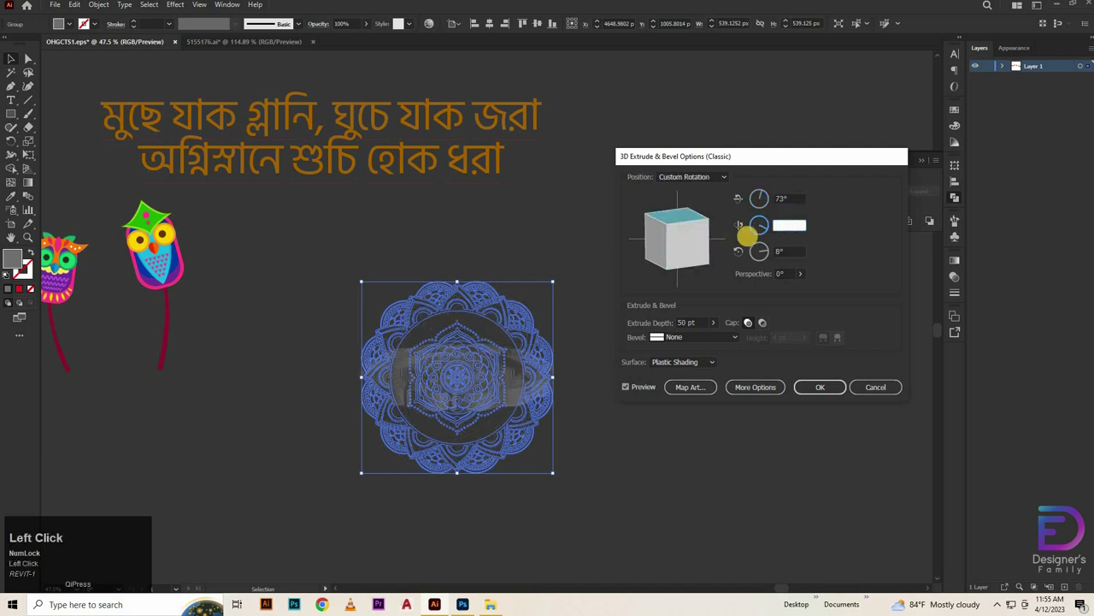
{"action": "type", "text": "-10"}
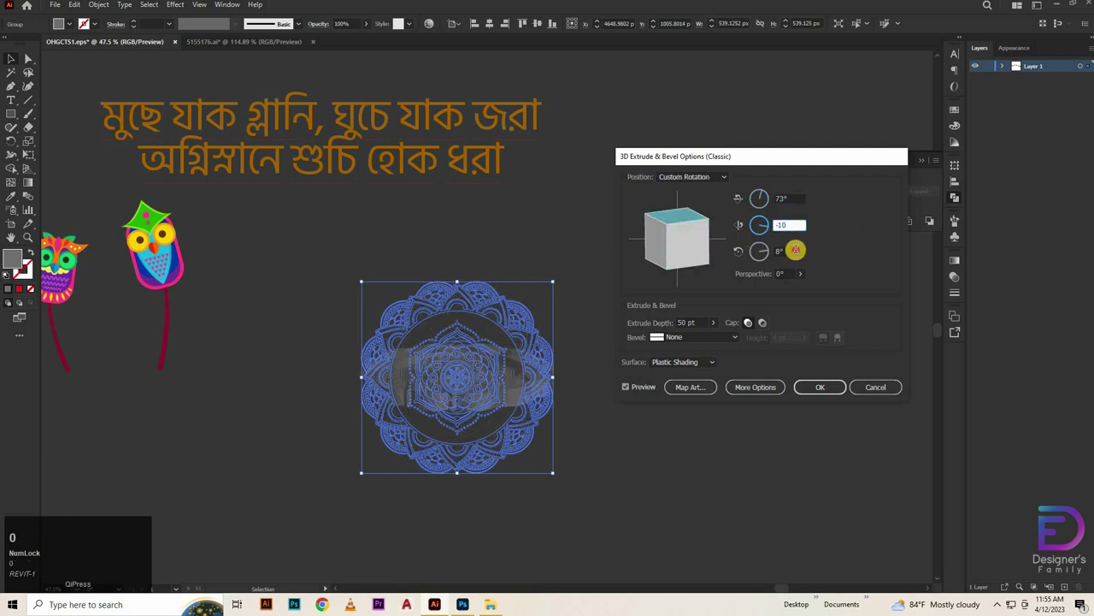
Set the mandala's 3D rotation to 1° about Z and -4° about Y, with the preview enabled.
{"action": "left_click", "coordinate": [763, 252]}
{"action": "left_click", "coordinate": [790, 252]}
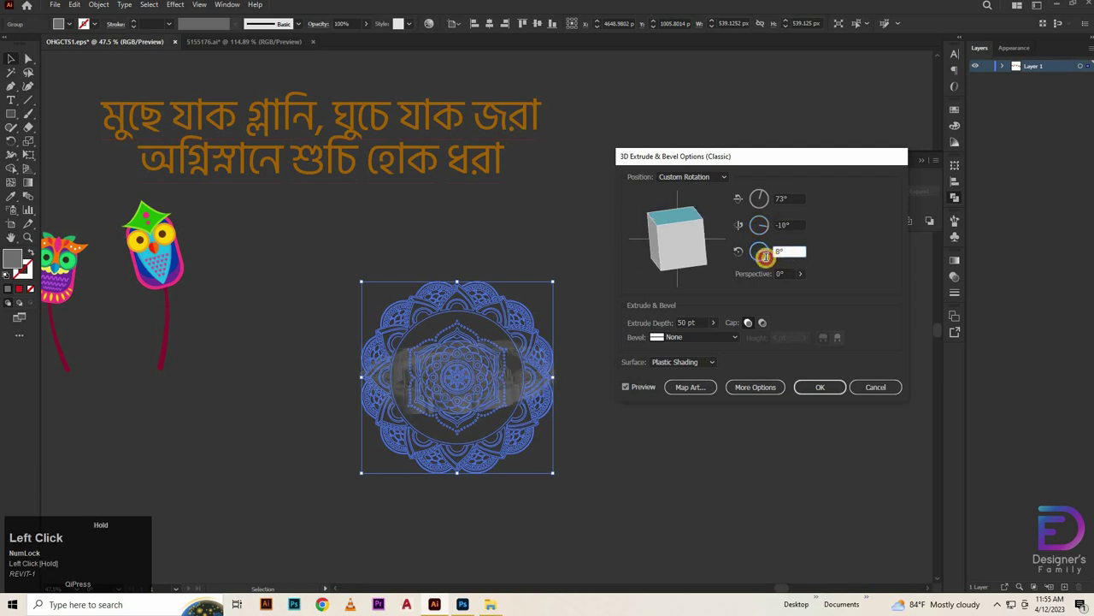
{"action": "left_click", "coordinate": [791, 225]}
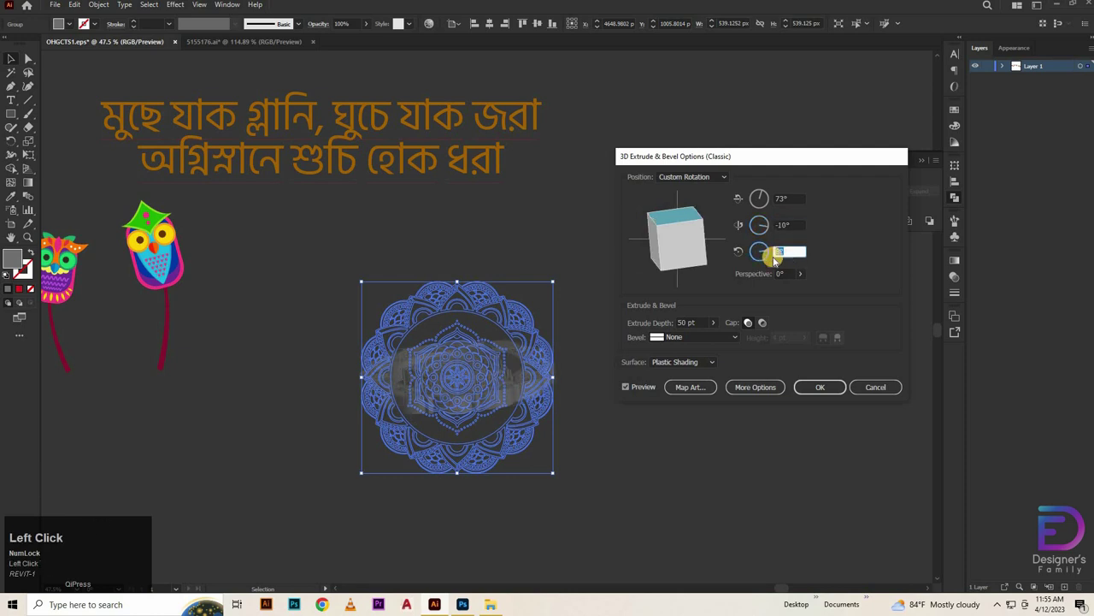
{"action": "type", "text": "1"}
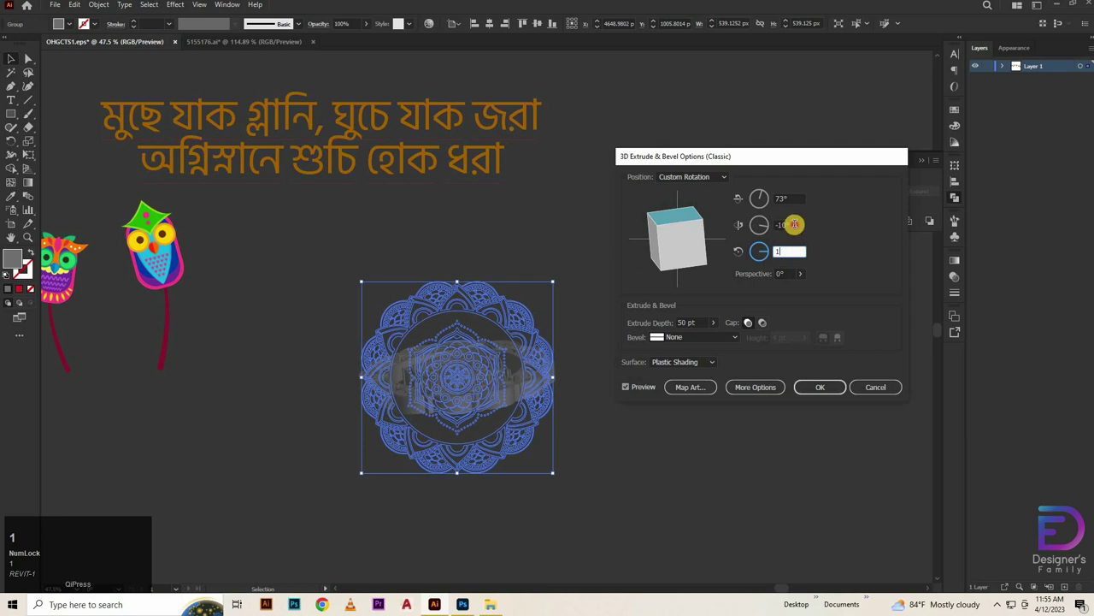
{"action": "left_click", "coordinate": [761, 225]}
{"action": "left_click", "coordinate": [791, 227]}
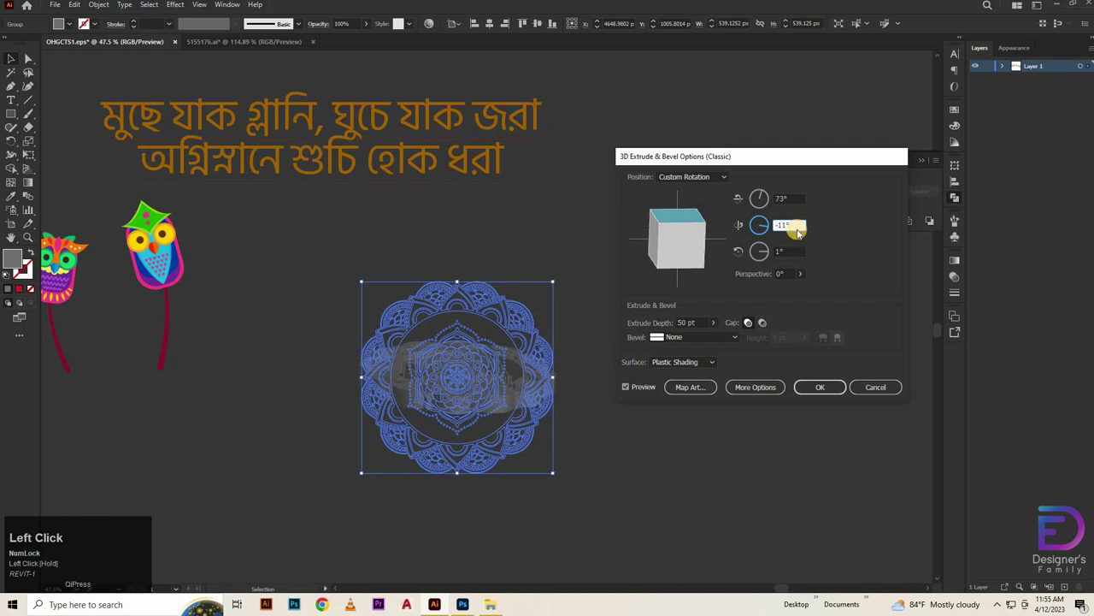
{"action": "left_click", "coordinate": [796, 226]}
{"action": "left_click", "coordinate": [630, 387]}
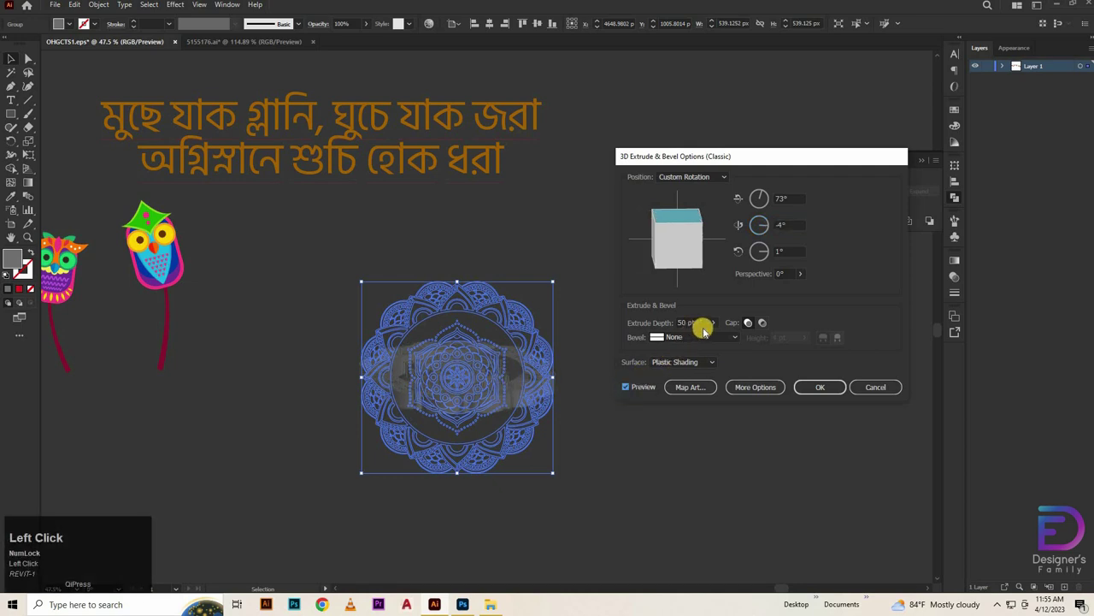
Set the mandala's extrude depth to 0 pt and apply the 3D effect.
{"action": "left_click_drag", "start_coordinate": [712, 324], "coordinate": [647, 337]}
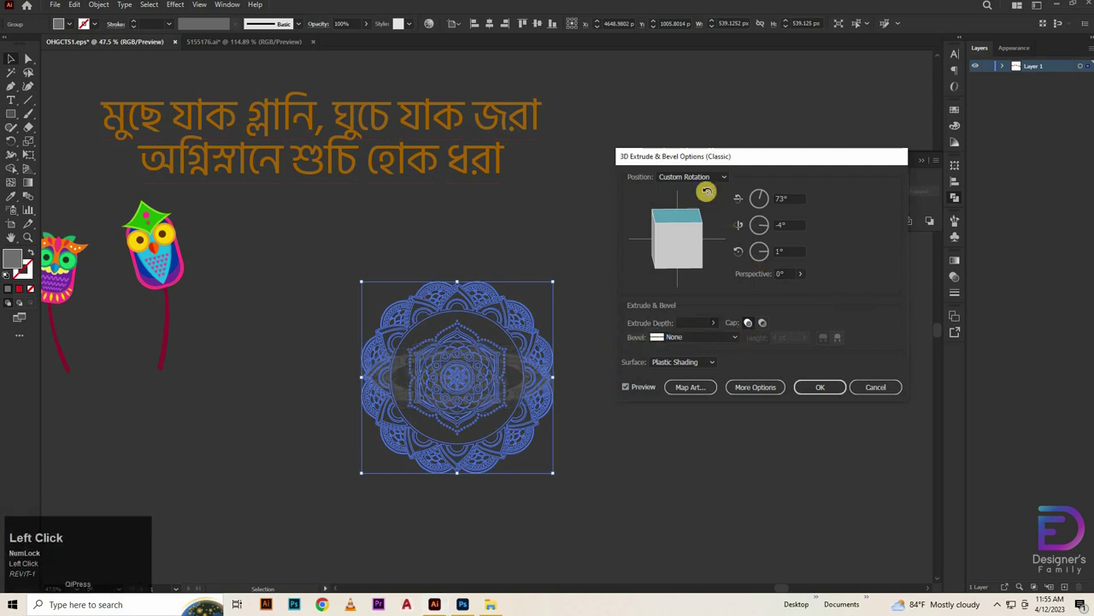
{"action": "left_click", "coordinate": [828, 387]}
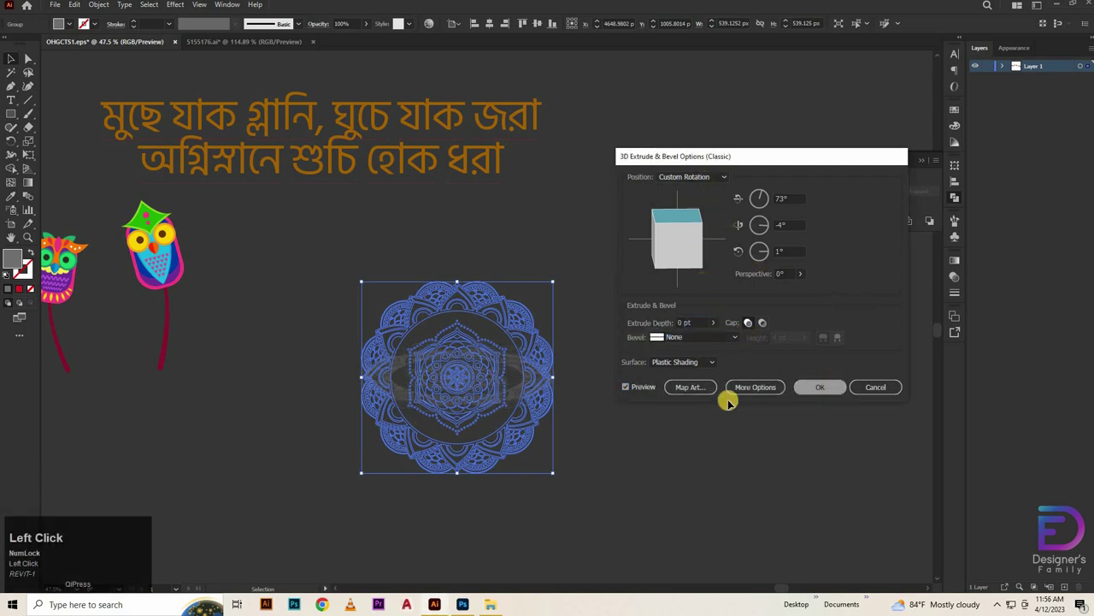
Bring the flattened mandala into the Photoshop poster as a smart object spanning the canvas width, and rasterize it for the Eraser tool.
{"action": "left_click_drag", "start_coordinate": [457, 374], "coordinate": [471, 341]}
{"action": "left_click_drag", "start_coordinate": [680, 308], "coordinate": [613, 306]}
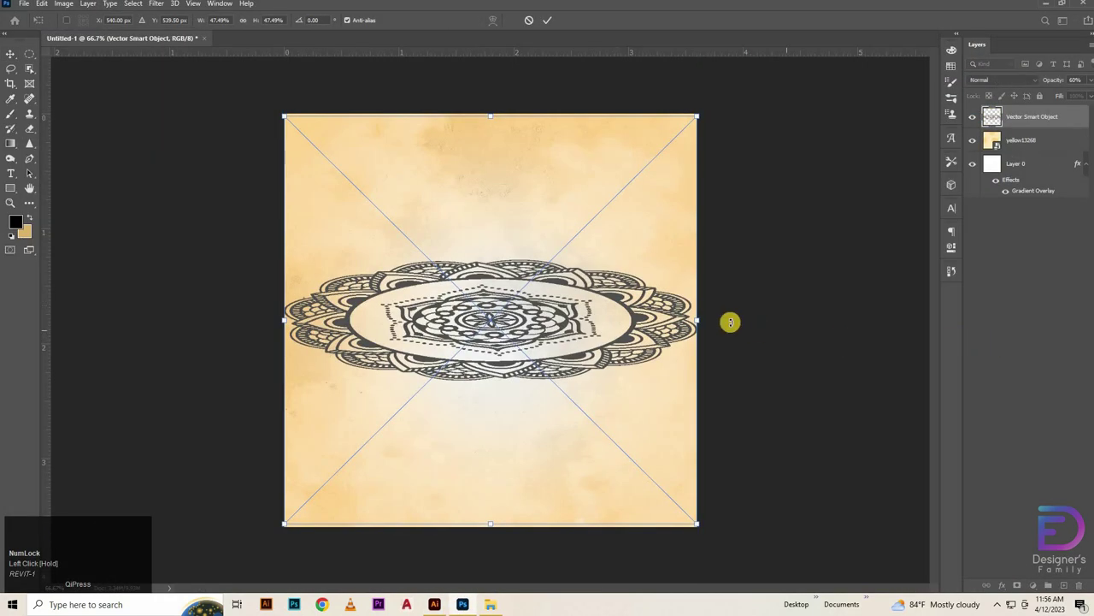
{"action": "right_click", "coordinate": [29, 130]}
{"action": "left_click", "coordinate": [102, 135]}
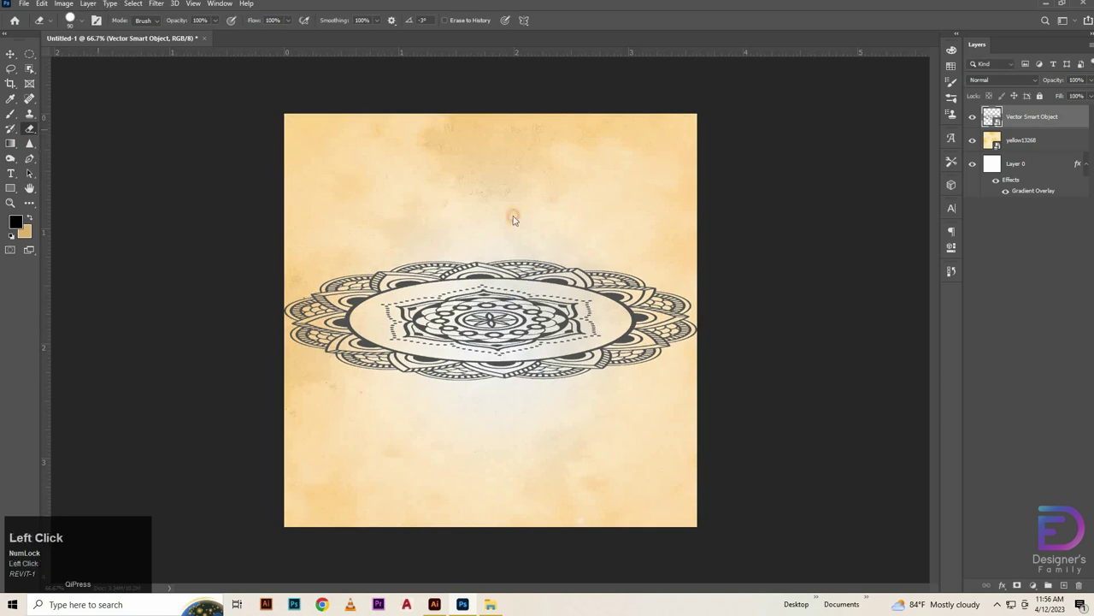
{"action": "left_click", "coordinate": [525, 227]}
{"action": "left_click", "coordinate": [528, 228]}
Erase the whole inner motif of the mandala, leaving only its oval outer ring.
{"action": "scroll", "coordinate": [531, 301], "scroll_direction": "up", "scroll_amount": 5}
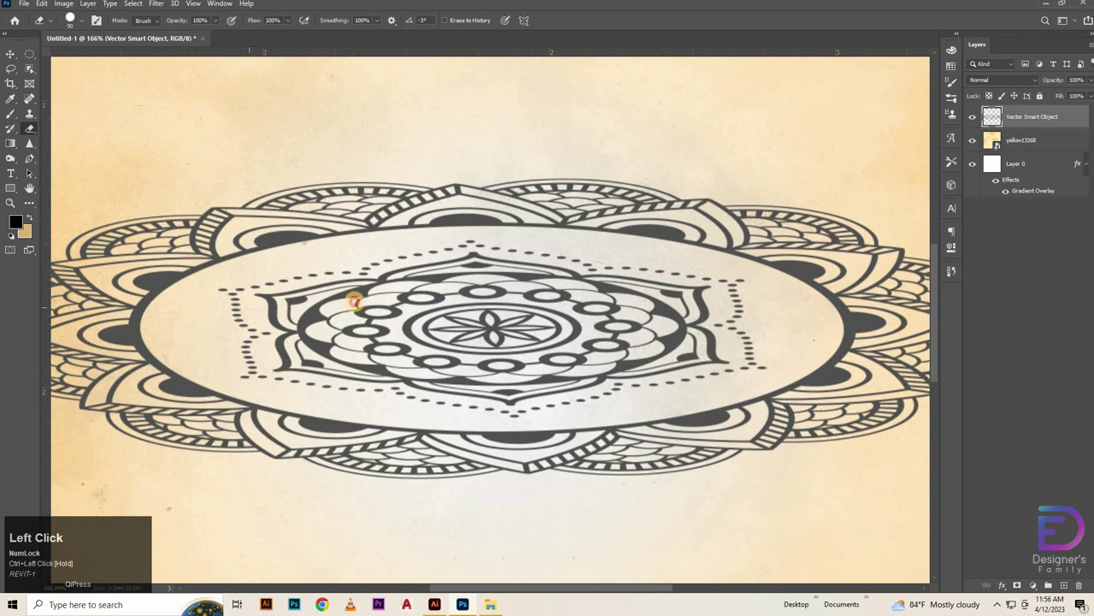
{"action": "mouse_move", "coordinate": [354, 293]}
{"action": "left_mouse_down"}
{"action": "mouse_move", "coordinate": [245, 322]}
{"action": "mouse_move", "coordinate": [712, 313]}
{"action": "mouse_move", "coordinate": [427, 277]}
{"action": "mouse_move", "coordinate": [463, 277]}
{"action": "left_mouse_up"}
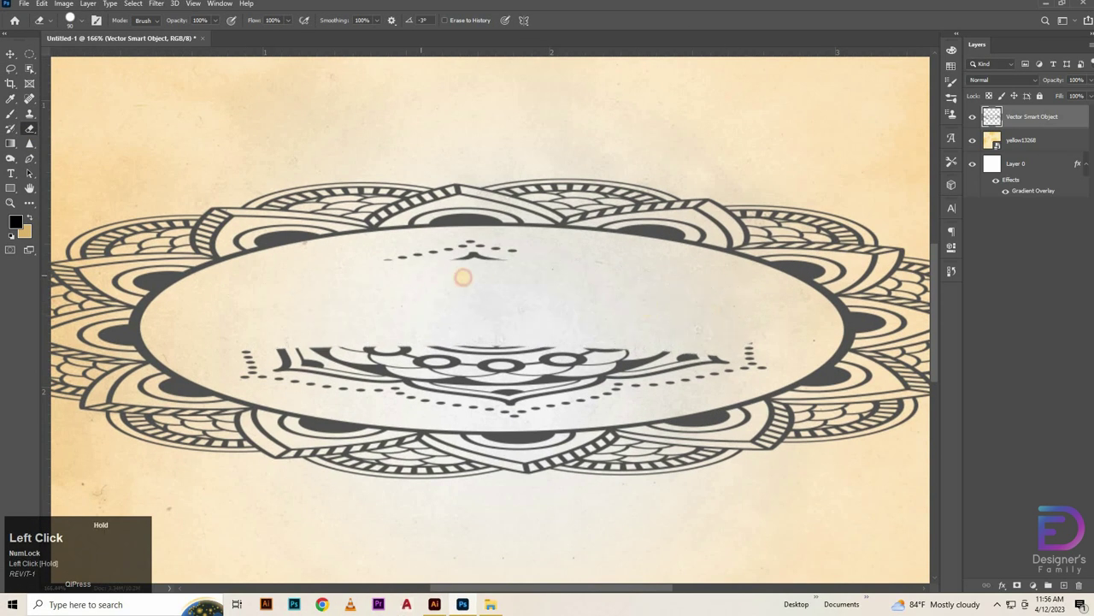
{"action": "mouse_move", "coordinate": [740, 339]}
{"action": "left_mouse_down"}
{"action": "mouse_move", "coordinate": [495, 339]}
{"action": "mouse_move", "coordinate": [297, 317]}
{"action": "mouse_move", "coordinate": [261, 353]}
{"action": "left_mouse_up"}
{"action": "mouse_move", "coordinate": [370, 350]}
{"action": "left_mouse_down"}
{"action": "mouse_move", "coordinate": [614, 356]}
{"action": "mouse_move", "coordinate": [432, 368]}
{"action": "left_mouse_up"}
{"action": "mouse_move", "coordinate": [521, 378]}
{"action": "left_mouse_down"}
{"action": "mouse_move", "coordinate": [632, 355]}
{"action": "mouse_move", "coordinate": [681, 328]}
{"action": "mouse_move", "coordinate": [639, 363]}
{"action": "mouse_move", "coordinate": [638, 325]}
{"action": "mouse_move", "coordinate": [591, 293]}
{"action": "left_mouse_up"}
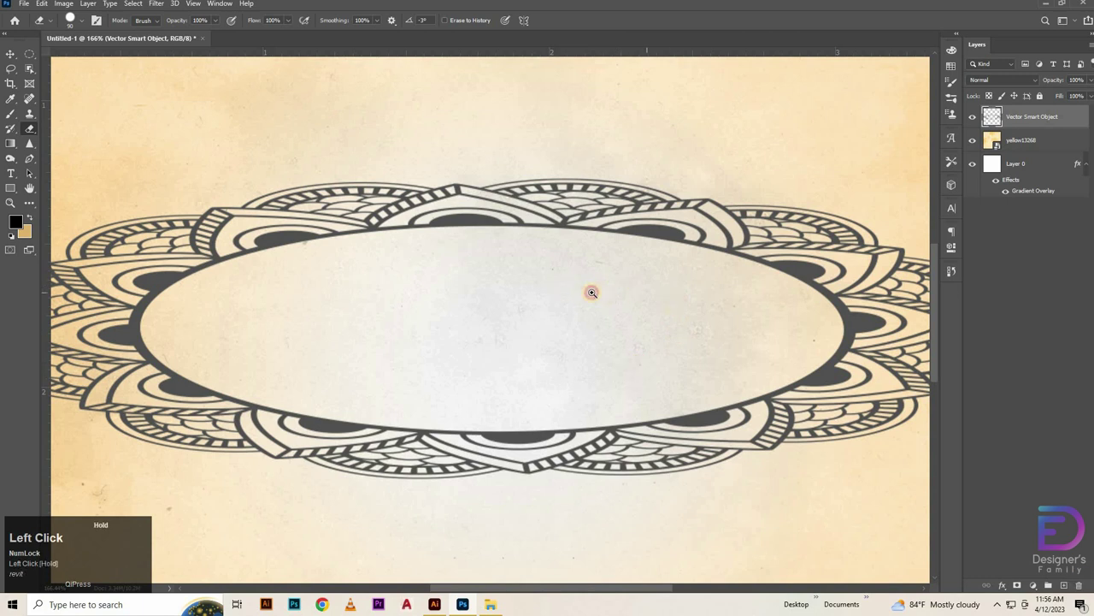
Scale the mandala ring proportionally to 70.30% and place it horizontally centred in the canvas's lower half, at about Y 700 px.
{"action": "scroll", "coordinate": [632, 266], "scroll_direction": "down", "scroll_amount": 5}
{"action": "key", "text": "v"}
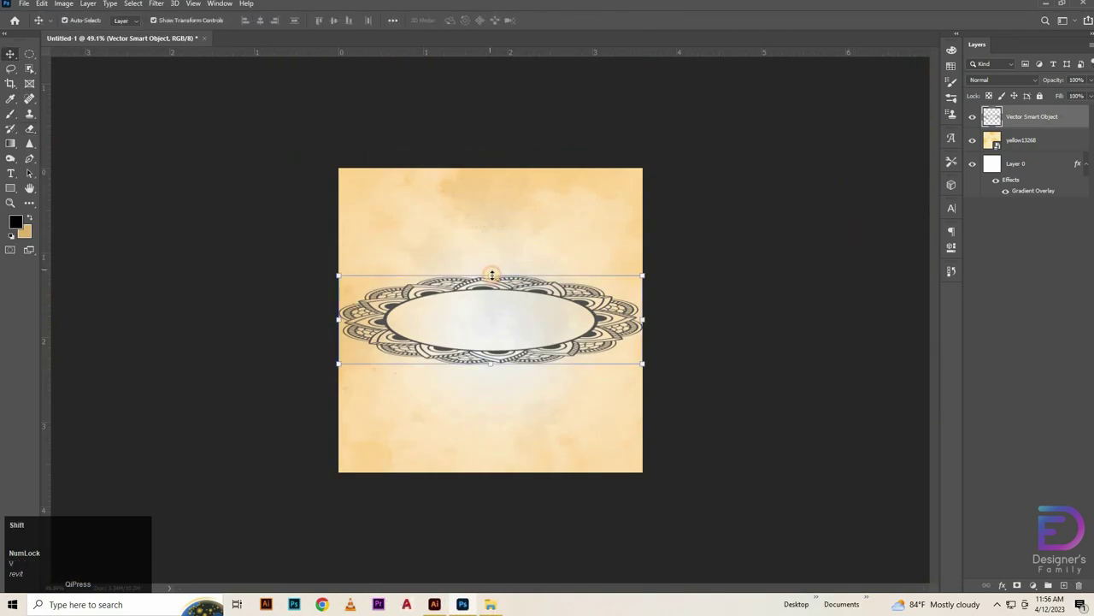
{"action": "left_click_drag", "start_coordinate": [492, 275], "coordinate": [492, 365]}
{"action": "left_click", "coordinate": [1073, 115]}
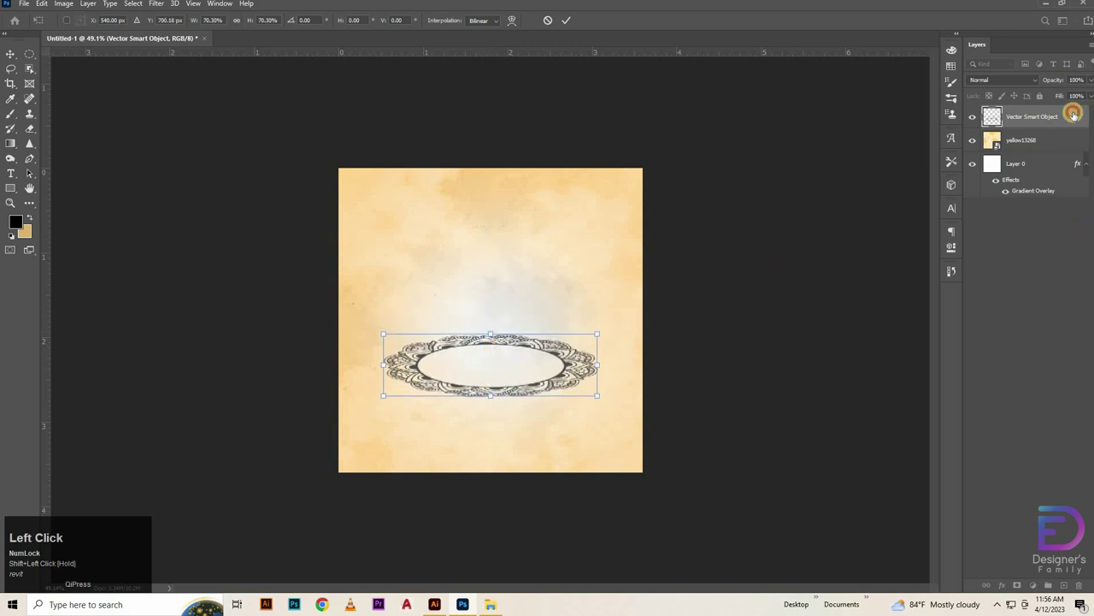
Add a Color Overlay in #dfb56c at 100% opacity to the mandala ring layer and apply the layer style.
{"action": "left_click", "coordinate": [1077, 120]}
{"action": "left_click", "coordinate": [687, 349]}
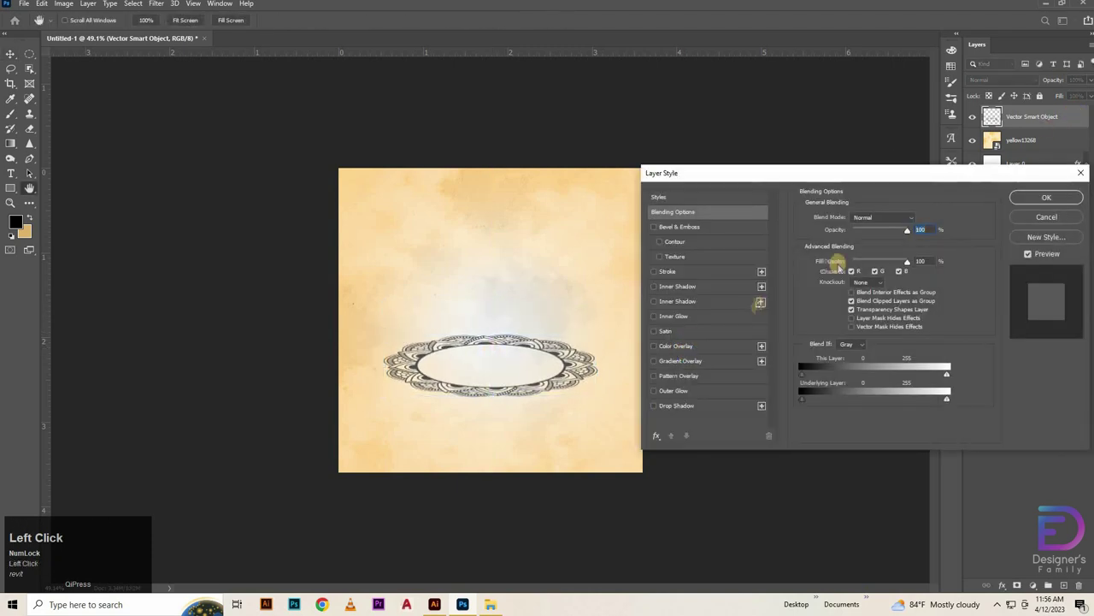
{"action": "left_click", "coordinate": [918, 217]}
{"action": "left_click", "coordinate": [25, 231]}
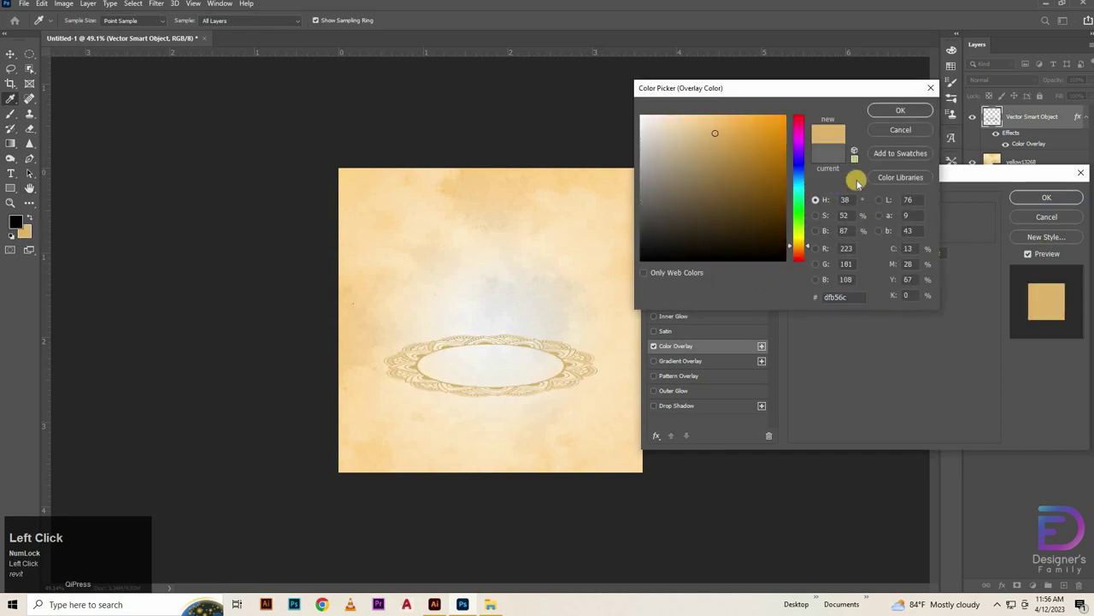
{"action": "left_click", "coordinate": [904, 108]}
{"action": "left_click", "coordinate": [920, 219]}
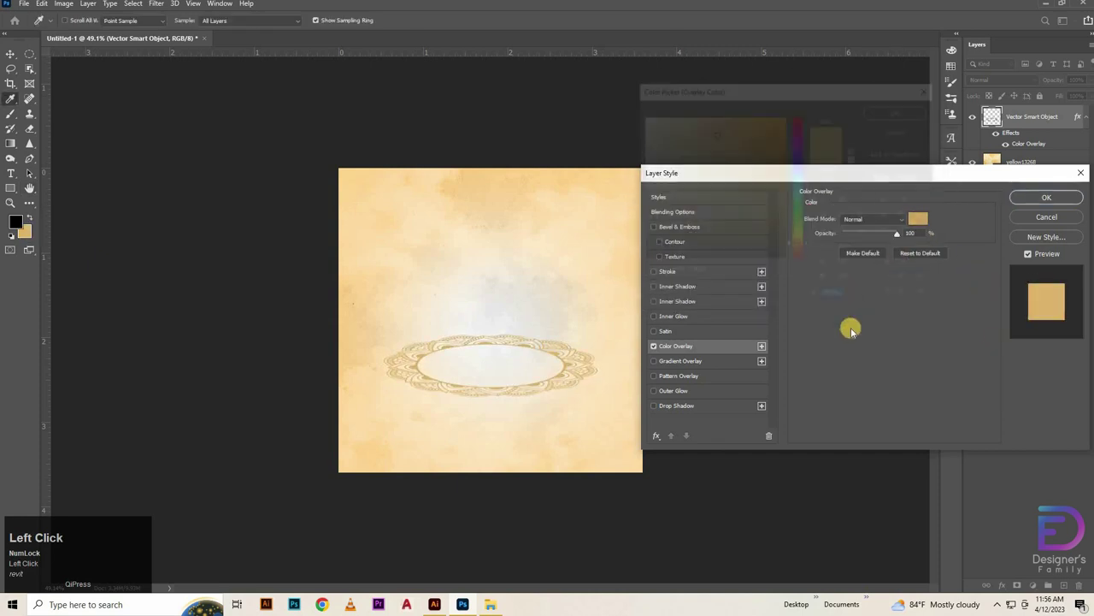
{"action": "left_click", "coordinate": [911, 115]}
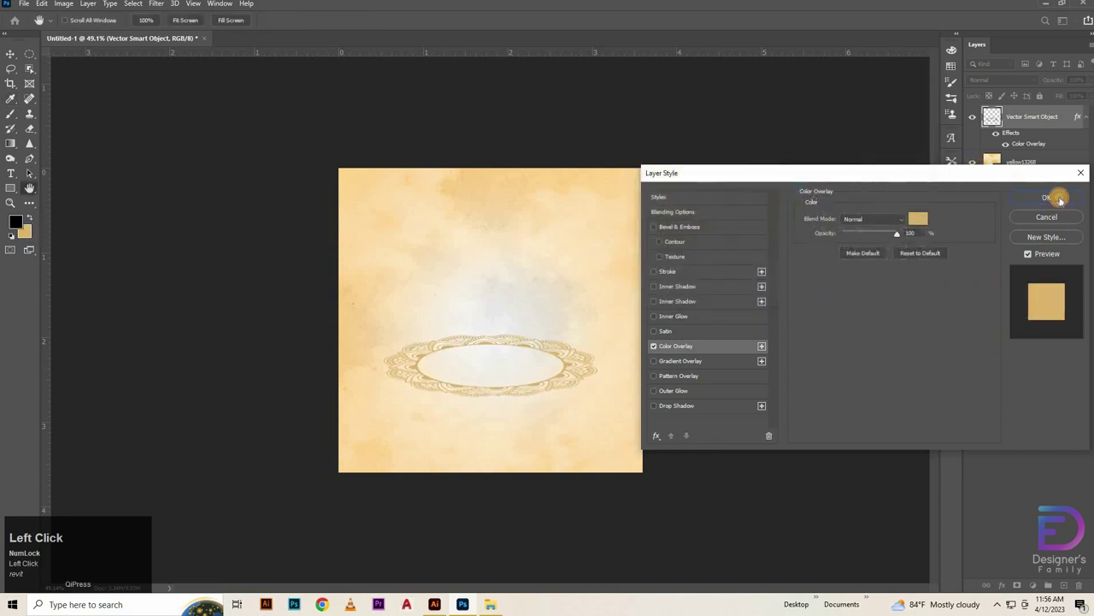
{"action": "left_click", "coordinate": [1047, 197]}
Set the mandala ring layer's blend mode to Multiply.
{"action": "left_click", "coordinate": [996, 80]}
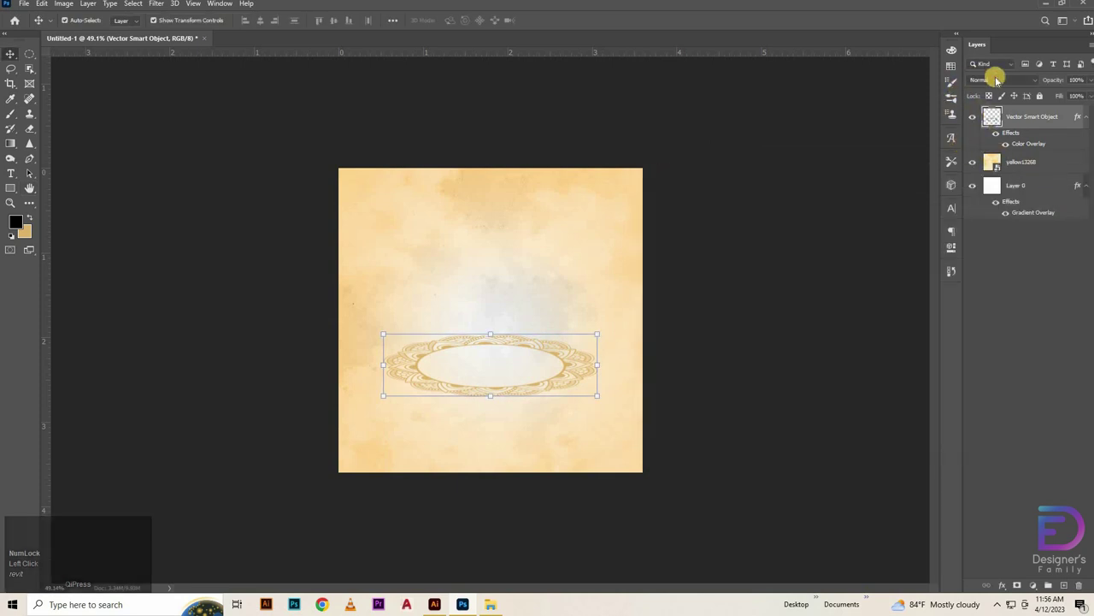
{"action": "left_click", "coordinate": [983, 123]}
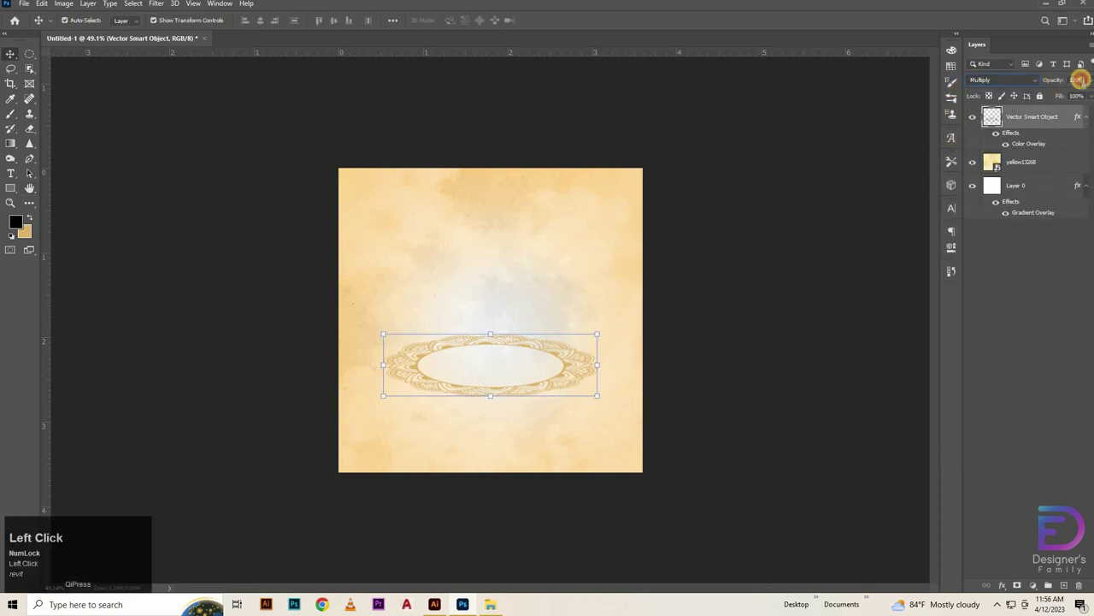
{"action": "left_click", "coordinate": [1068, 90]}
{"action": "left_click", "coordinate": [844, 227]}
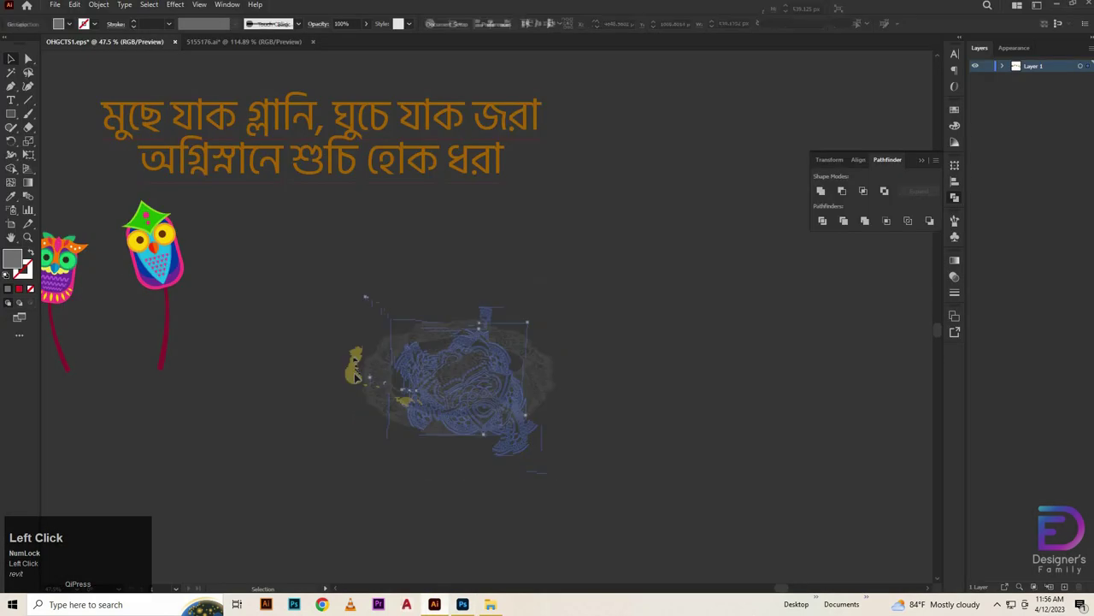
Ungroup the green-hatted owl in Illustrator and delete its maroon stem.
{"action": "left_click_drag", "start_coordinate": [524, 235], "coordinate": [599, 346]}
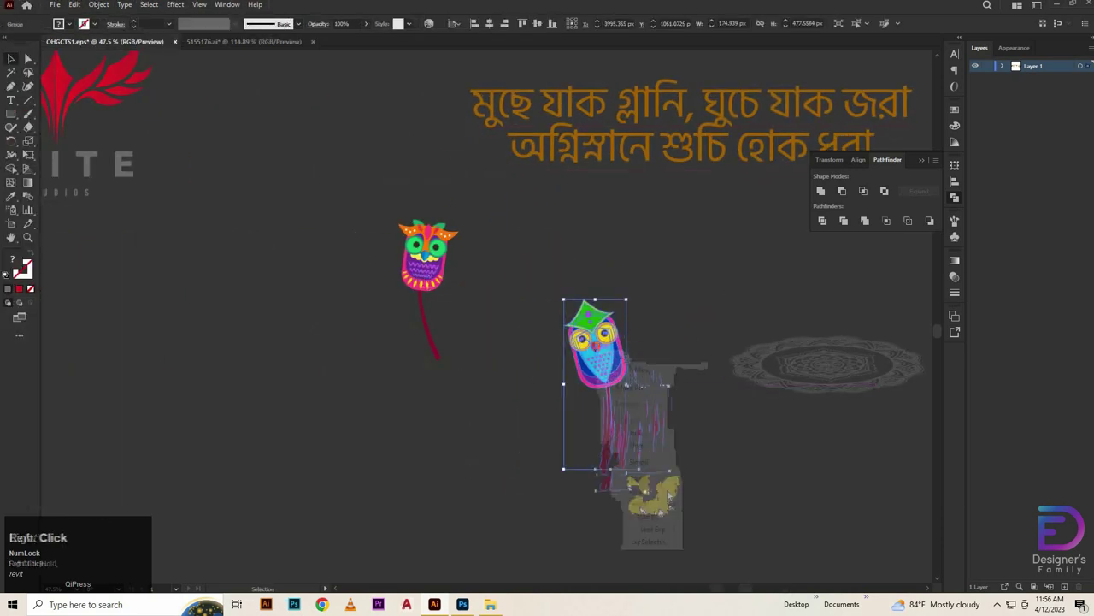
{"action": "left_click", "coordinate": [629, 445]}
{"action": "left_click_drag", "start_coordinate": [515, 430], "coordinate": [721, 476]}
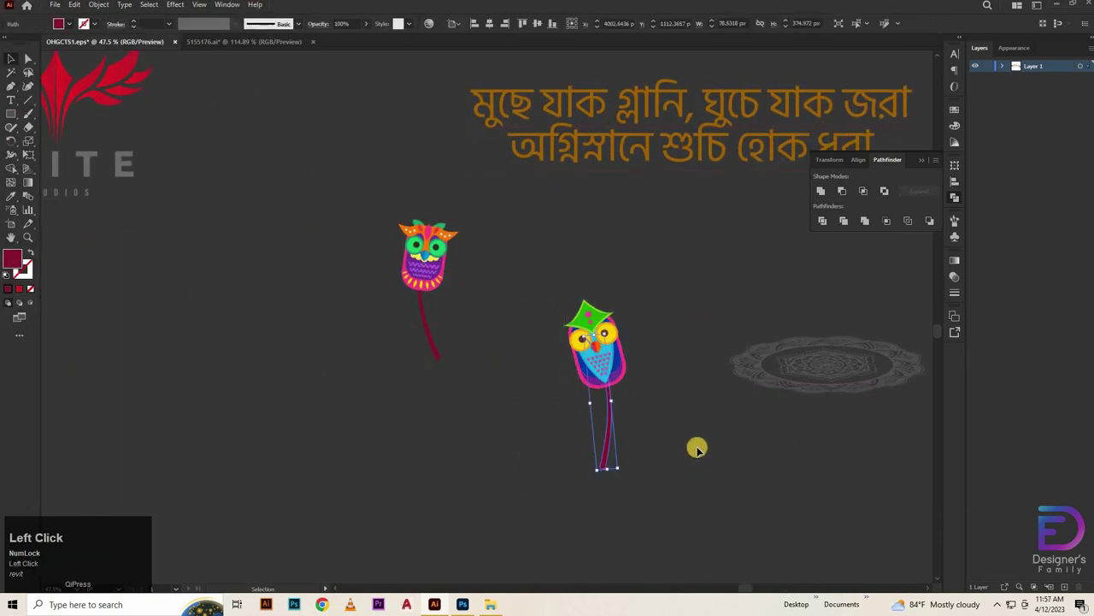
{"action": "key", "text": "Delete"}
Mirror the green-hatted owl horizontally and bring it into the Photoshop poster as a vector smart object.
{"action": "right_click", "coordinate": [586, 340]}
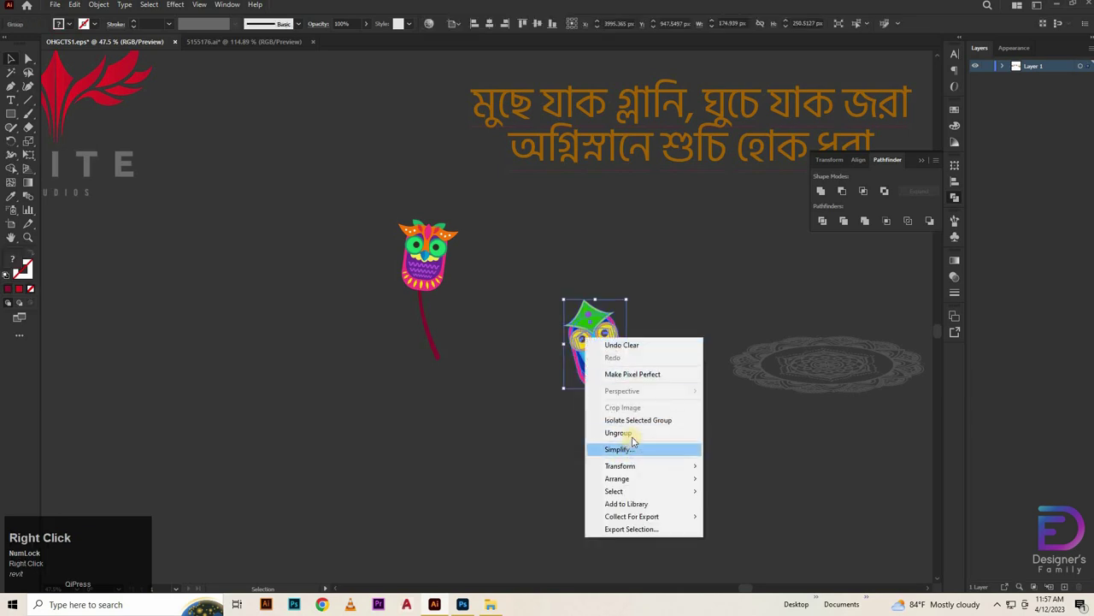
{"action": "left_click", "coordinate": [734, 507]}
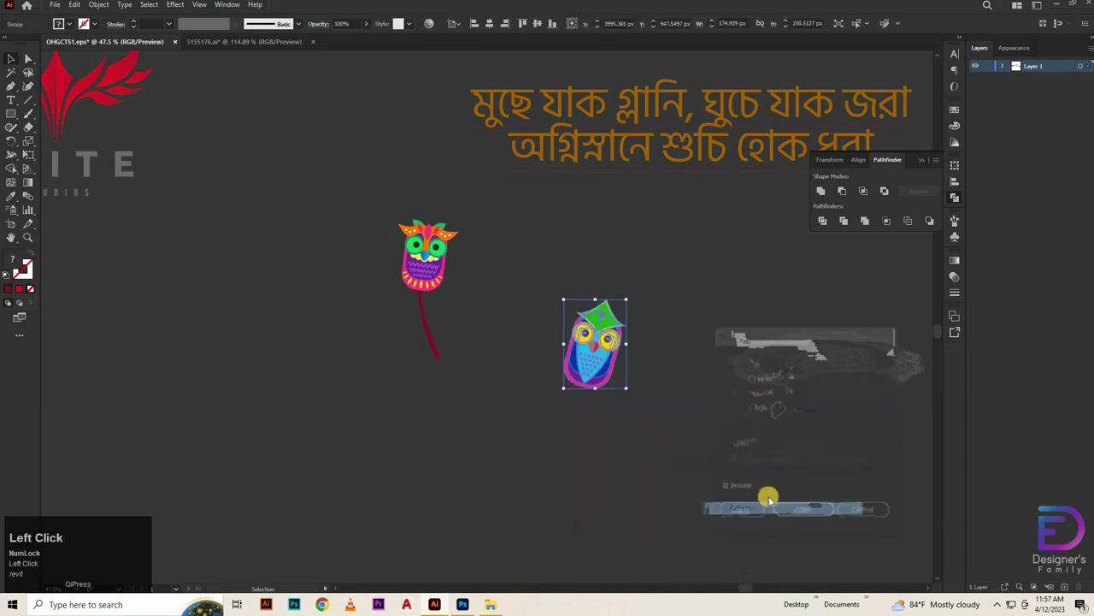
{"action": "left_click", "coordinate": [804, 505]}
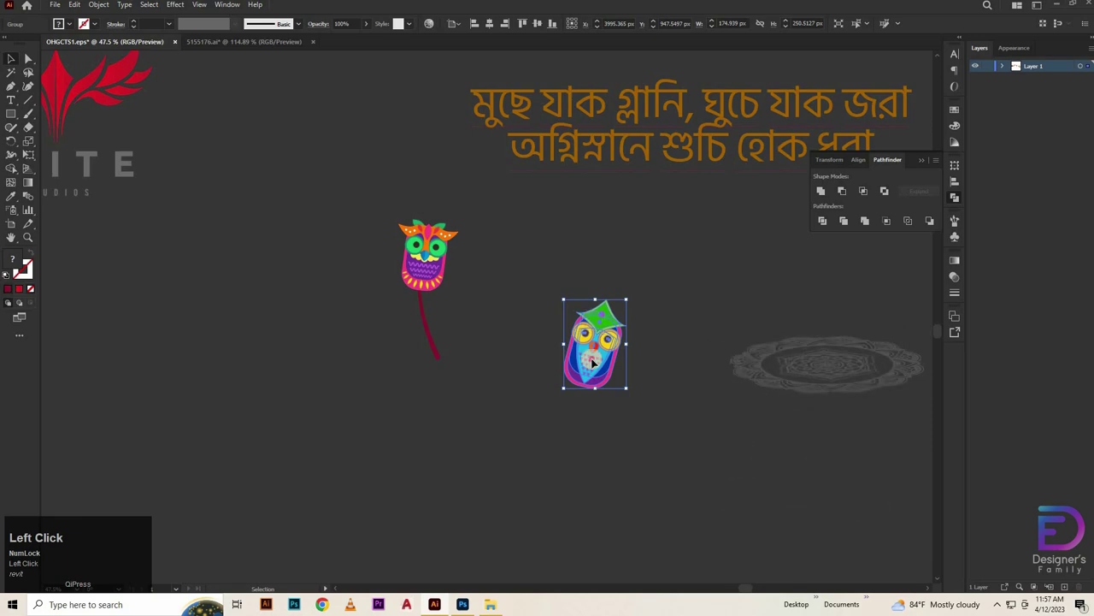
{"action": "left_click_drag", "start_coordinate": [591, 360], "coordinate": [529, 269]}
{"action": "left_click", "coordinate": [806, 357]}
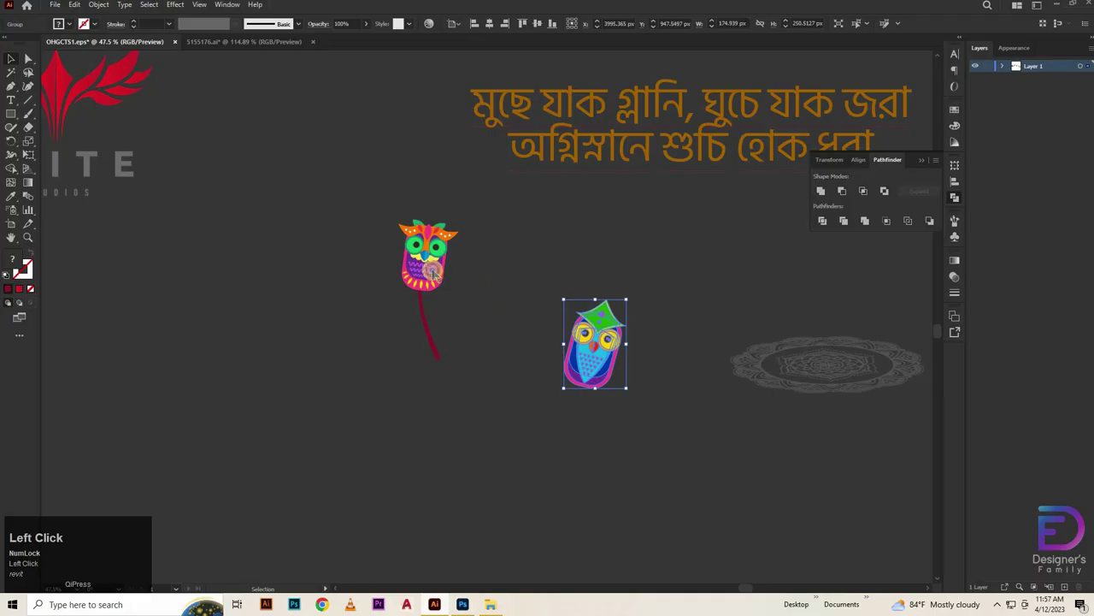
Ungroup the orange-eared owl in Illustrator and delete its maroon stem.
{"action": "right_click", "coordinate": [499, 269]}
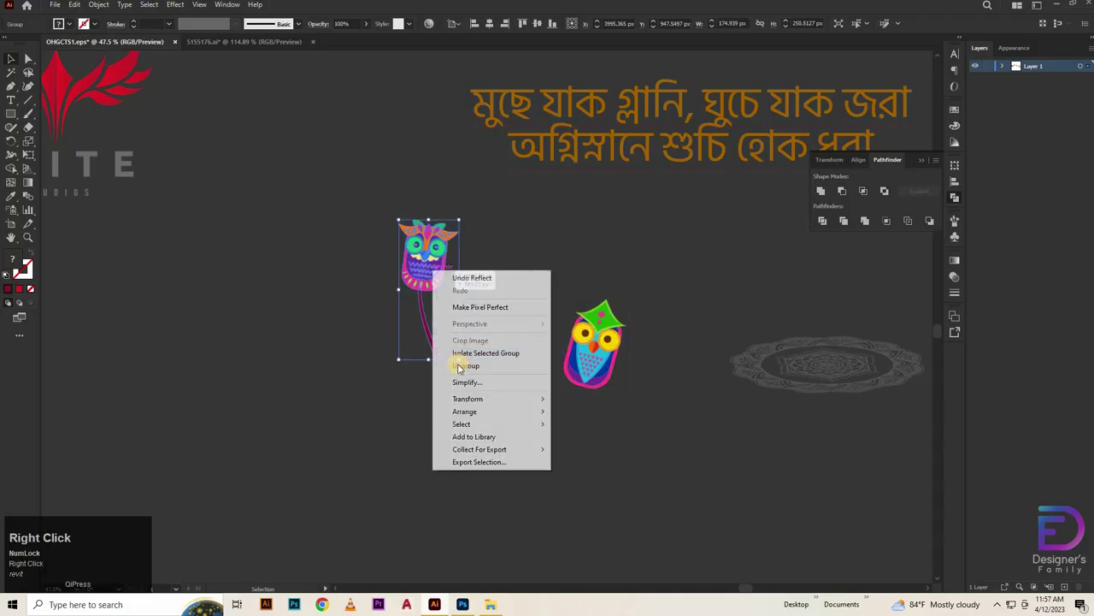
{"action": "left_click", "coordinate": [420, 386]}
{"action": "left_click_drag", "start_coordinate": [464, 371], "coordinate": [464, 367]}
{"action": "key", "text": "Delete"}
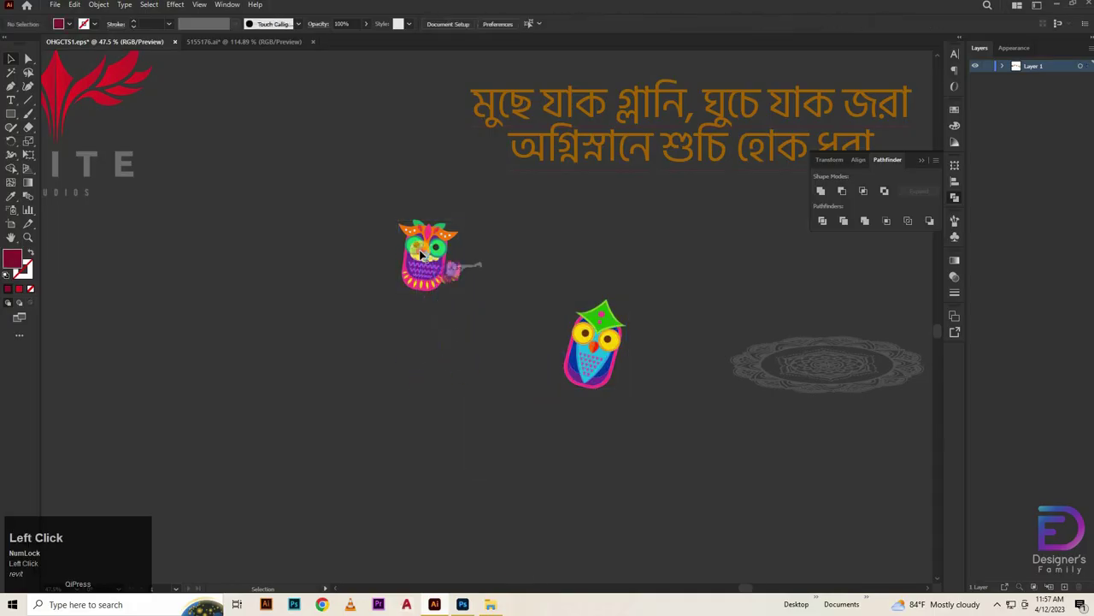
Bring the orange-eared owl into the Photoshop poster as a vector smart object and hide its layer.
{"action": "left_click_drag", "start_coordinate": [419, 253], "coordinate": [721, 357]}
{"action": "left_click_drag", "start_coordinate": [488, 326], "coordinate": [455, 376]}
{"action": "key", "text": "Return"}
{"action": "left_click", "coordinate": [973, 116]}
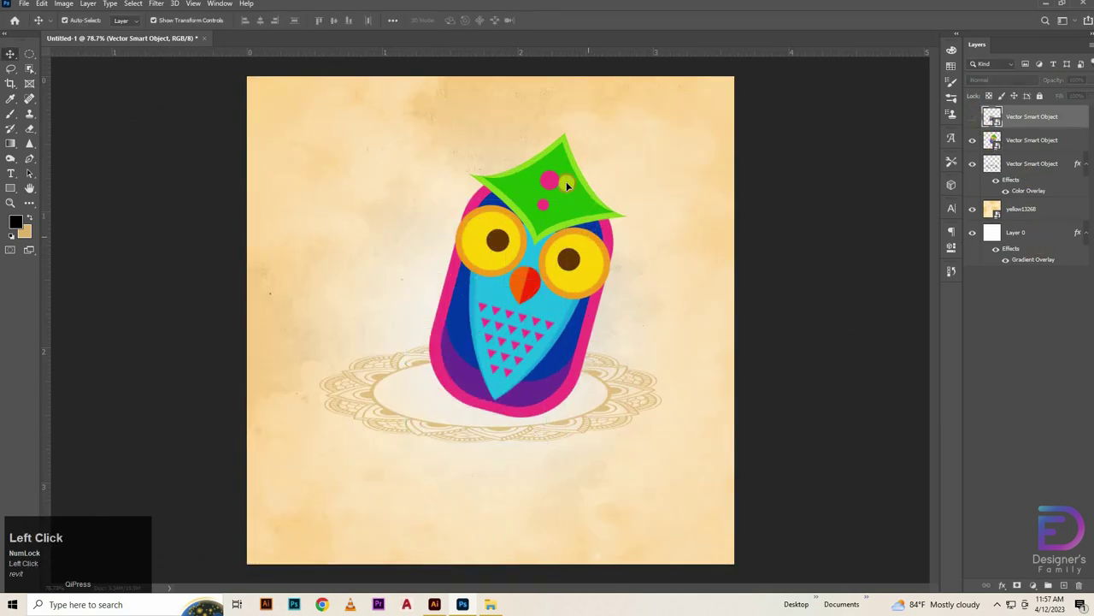
Scale the green-hatted owl proportionally to about 43.76% and stand it on the centre of the mandala ring.
{"action": "left_click", "coordinate": [1032, 140]}
{"action": "key", "text": "shift"}
{"action": "left_click_drag", "start_coordinate": [528, 133], "coordinate": [528, 210]}
{"action": "left_click_drag", "start_coordinate": [526, 339], "coordinate": [521, 334]}
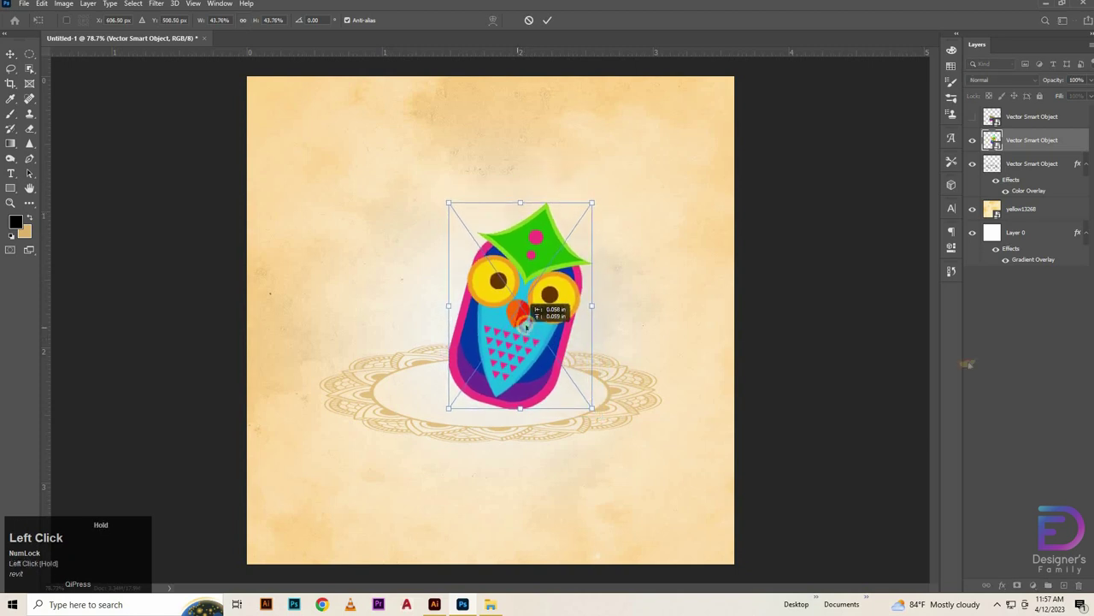
{"action": "key", "text": "Return"}
Move the orange-eared owl's layer beneath the green-hatted owl's, show it and scale it to about 43.6%.
{"action": "left_click", "coordinate": [1026, 124]}
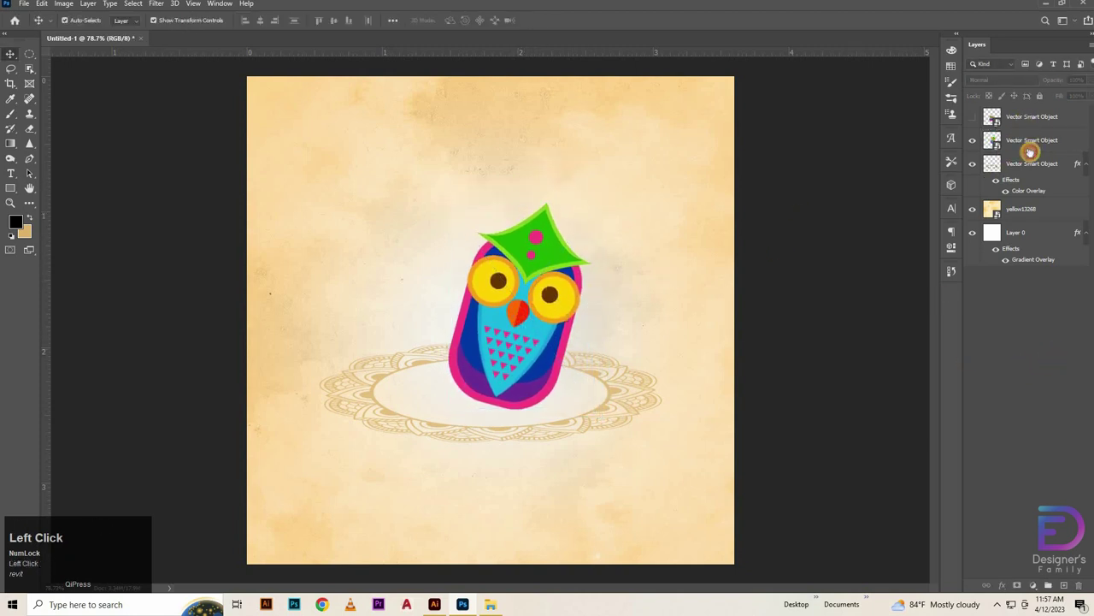
{"action": "left_click_drag", "start_coordinate": [1031, 152], "coordinate": [977, 145]}
{"action": "left_click_drag", "start_coordinate": [487, 312], "coordinate": [552, 447]}
Rotate the orange-eared owl to about -26°, scale it to about 41.8% and tuck it behind the green-hatted owl's left side.
{"action": "key", "text": "ctrl+t"}
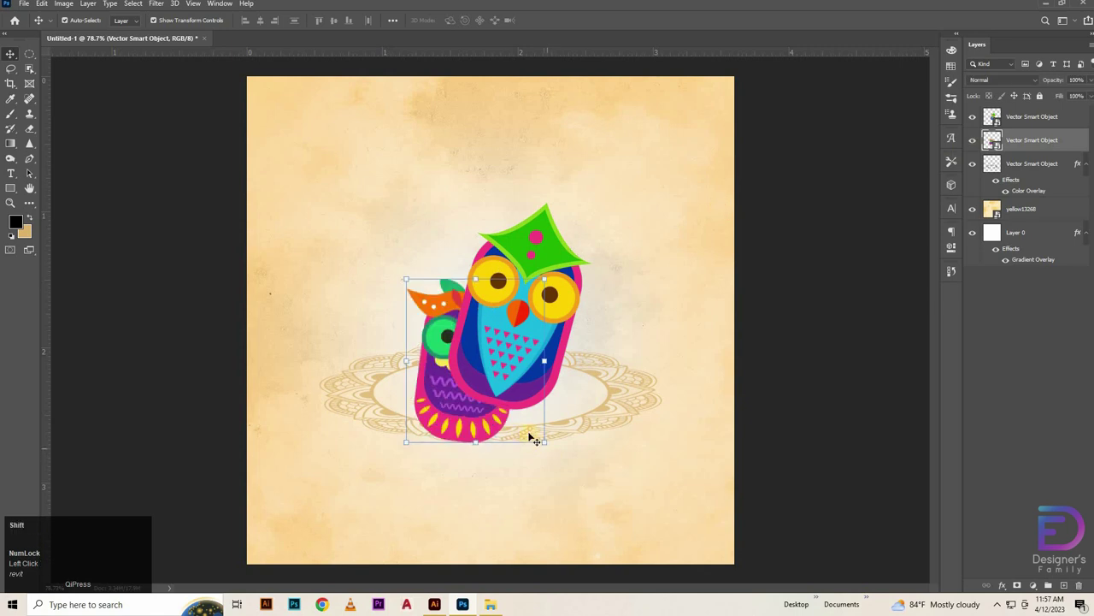
{"action": "left_click_drag", "start_coordinate": [580, 395], "coordinate": [596, 363]}
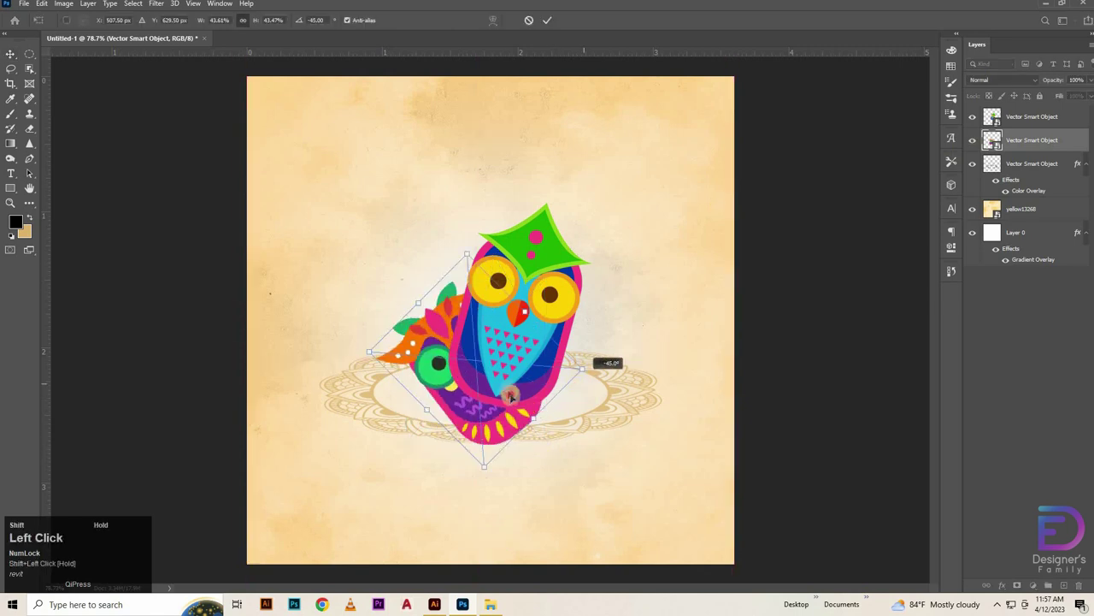
{"action": "left_click_drag", "start_coordinate": [517, 400], "coordinate": [480, 361]}
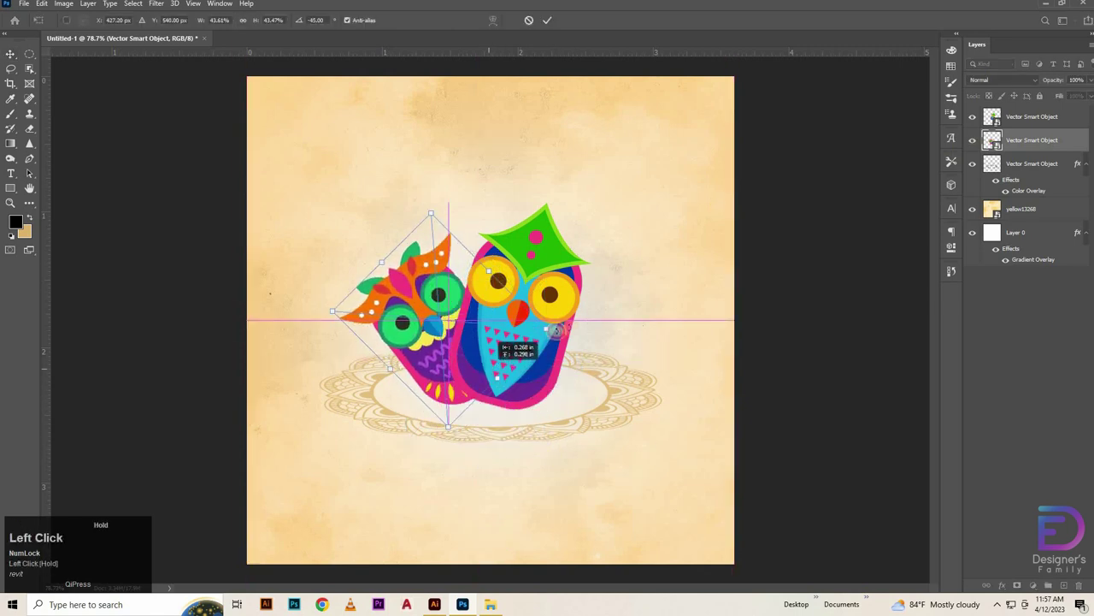
{"action": "left_click_drag", "start_coordinate": [566, 323], "coordinate": [570, 346]}
{"action": "left_click_drag", "start_coordinate": [473, 345], "coordinate": [487, 333]}
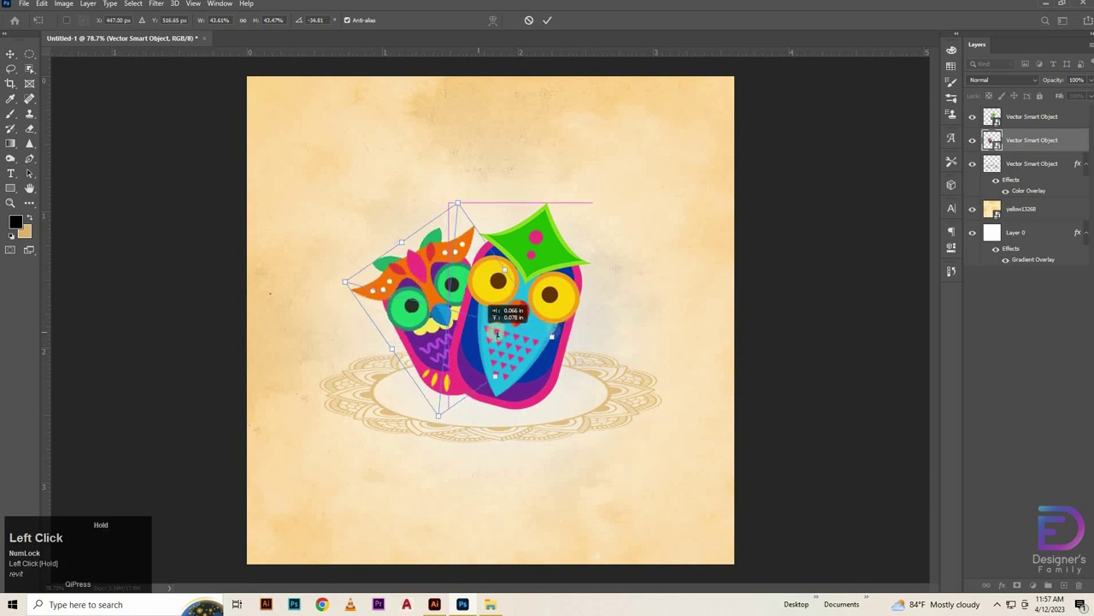
{"action": "left_click_drag", "start_coordinate": [576, 339], "coordinate": [583, 353]}
{"action": "left_click_drag", "start_coordinate": [425, 342], "coordinate": [432, 343]}
{"action": "left_click_drag", "start_coordinate": [530, 244], "coordinate": [536, 251]}
{"action": "left_click_drag", "start_coordinate": [481, 206], "coordinate": [481, 217]}
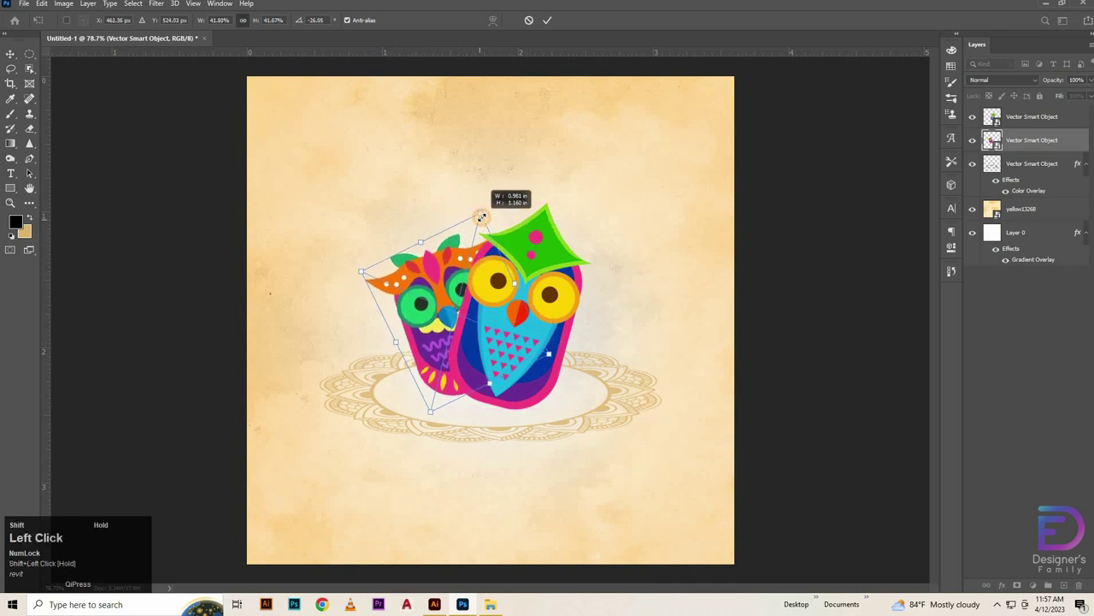
Refine the orange-eared owl's placement behind the other owl, at about 42.6% scale and -25.4° rotation.
{"action": "left_click_drag", "start_coordinate": [576, 374], "coordinate": [576, 363]}
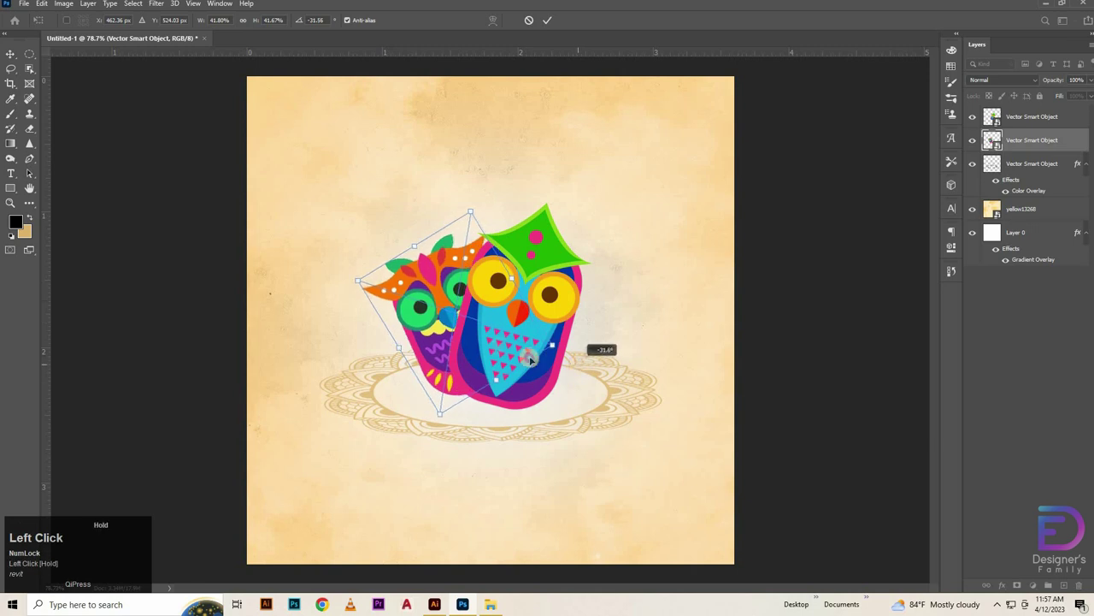
{"action": "left_click_drag", "start_coordinate": [492, 338], "coordinate": [485, 332]}
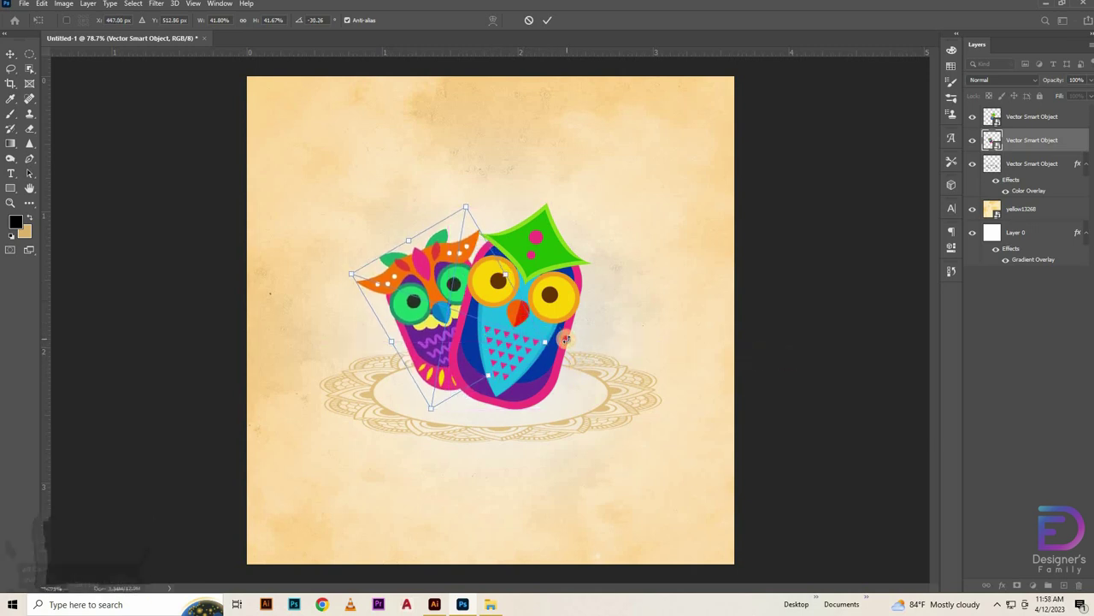
{"action": "mouse_move", "coordinate": [566, 340]}
{"action": "left_mouse_down"}
{"action": "mouse_move", "coordinate": [577, 315]}
{"action": "mouse_move", "coordinate": [577, 338]}
{"action": "left_mouse_up"}
{"action": "left_click_drag", "start_coordinate": [503, 283], "coordinate": [514, 289]}
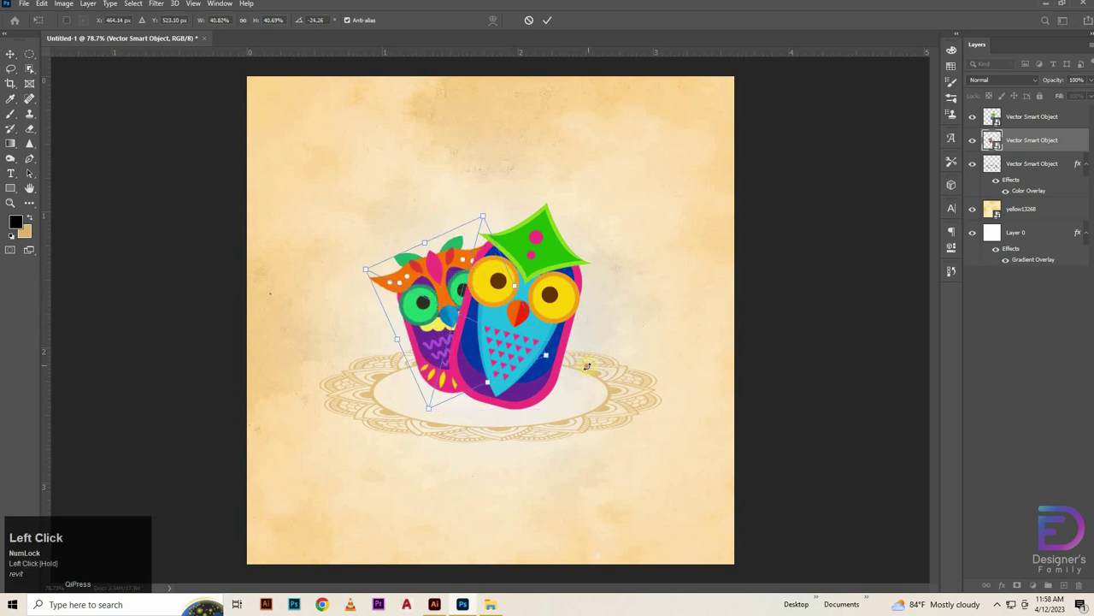
{"action": "left_click_drag", "start_coordinate": [587, 366], "coordinate": [580, 360]}
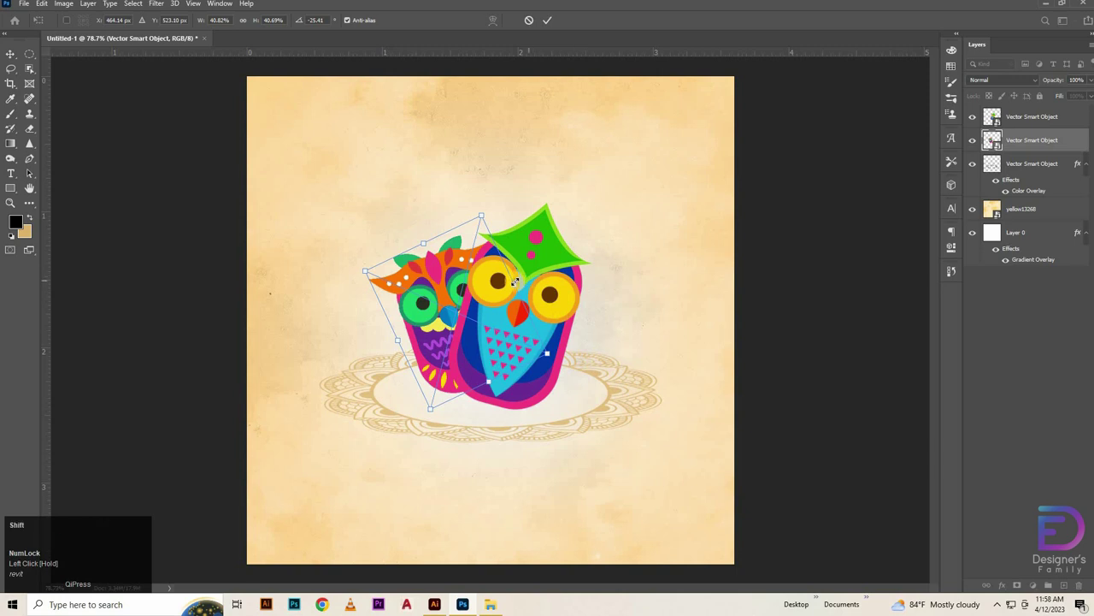
{"action": "left_click_drag", "start_coordinate": [516, 282], "coordinate": [520, 283]}
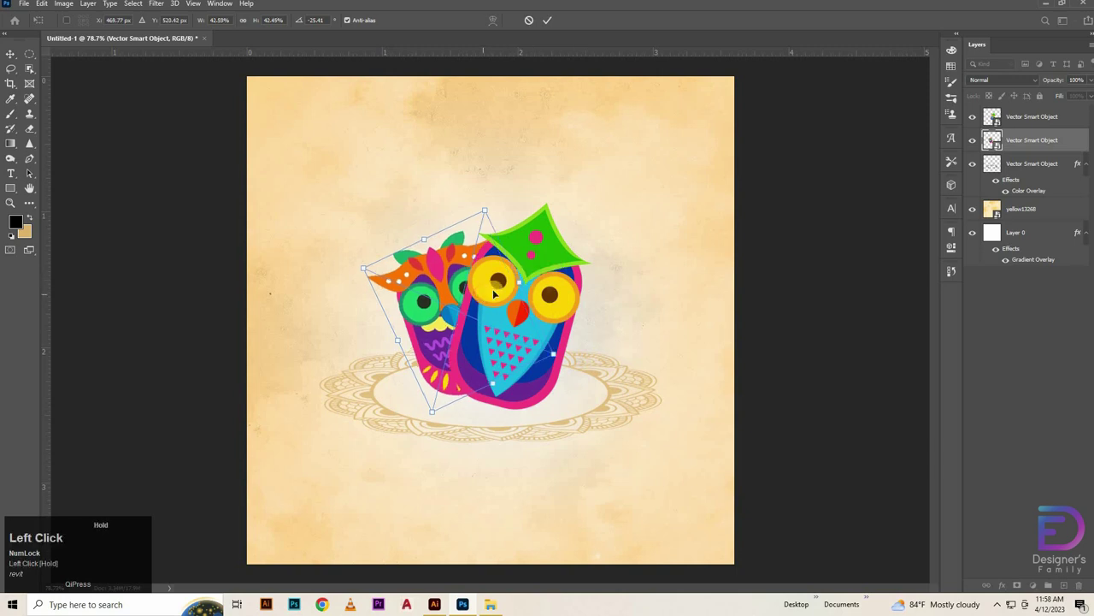
Nudge the orange-eared owl slightly upward, to about X 468.5 px and Y 514 px.
{"action": "key", "text": "Up"}
{"action": "key", "text": "Up"}
{"action": "key", "text": "Up"}
{"action": "key", "text": "Up"}
{"action": "key", "text": "Up"}
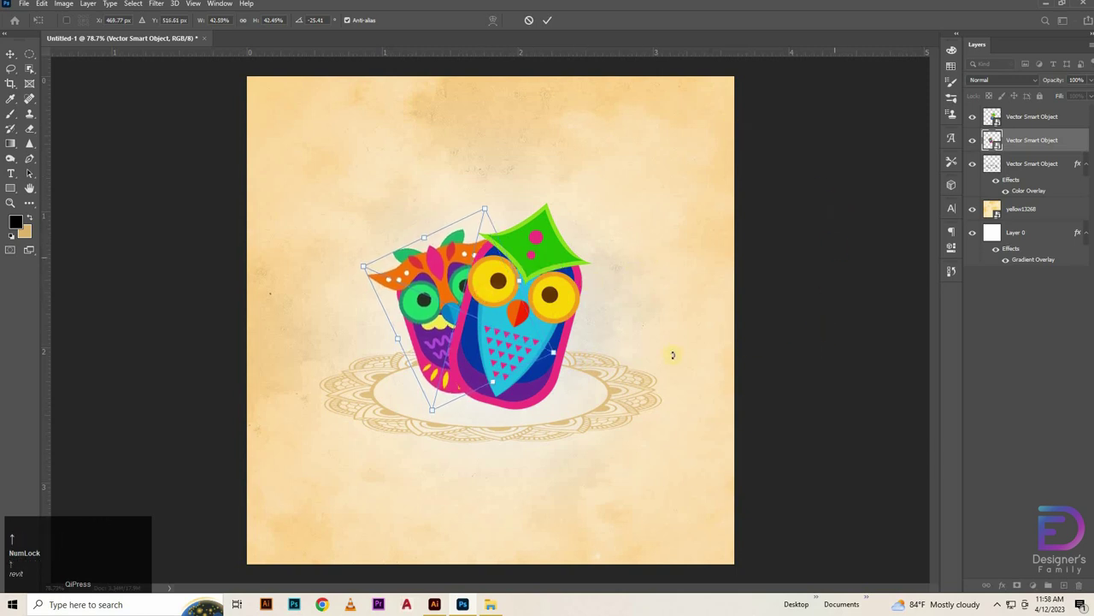
{"action": "key", "text": "Left"}
{"action": "key", "text": "Right"}
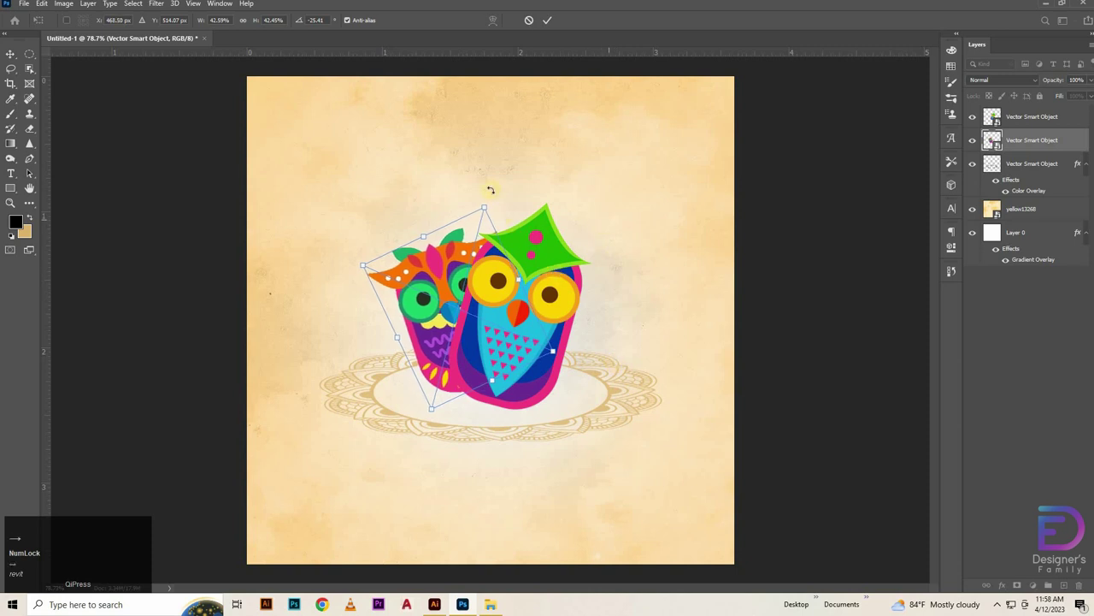
Scale the orange-eared owl to about 40.3%, rotate it to -26.74°, position it at about X 462 px, Y 518 px and apply.
{"action": "left_click_drag", "start_coordinate": [483, 208], "coordinate": [484, 208]}
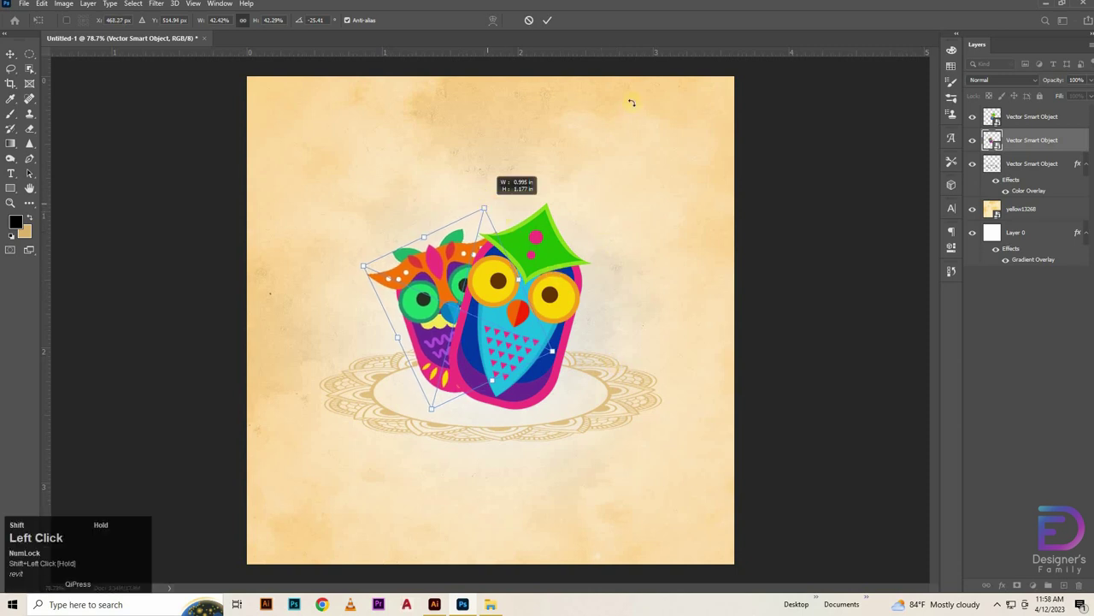
{"action": "left_click_drag", "start_coordinate": [576, 370], "coordinate": [588, 358]}
{"action": "left_click_drag", "start_coordinate": [523, 278], "coordinate": [513, 281]}
{"action": "left_click", "coordinate": [550, 19]}
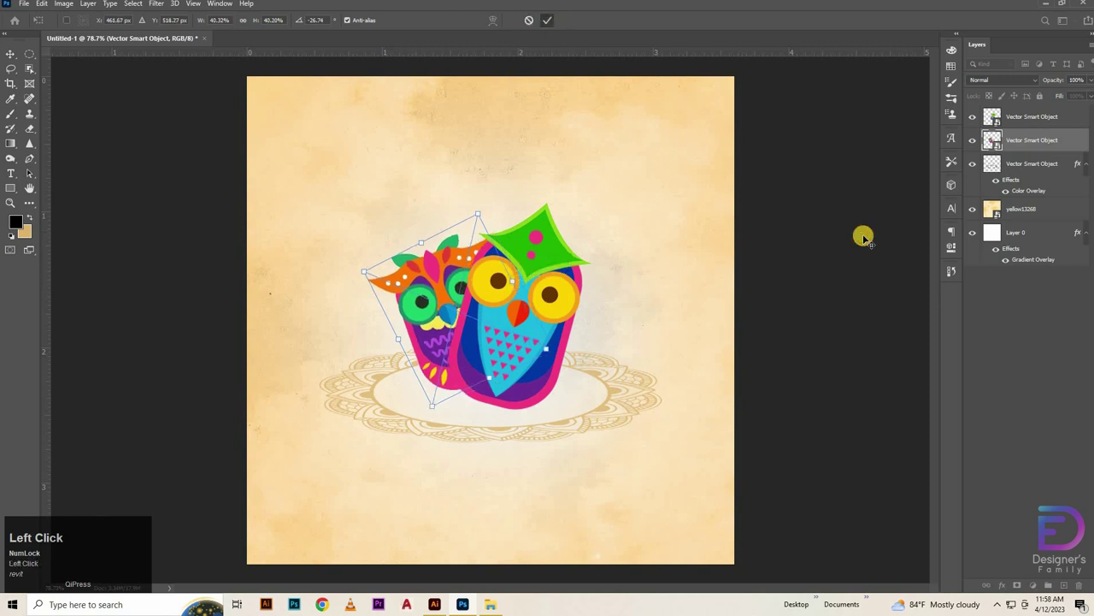
Scale the green-hatted owl to 42.52%, position it at about X 606 px, Y 507 px and apply the transform.
{"action": "left_click", "coordinate": [517, 310]}
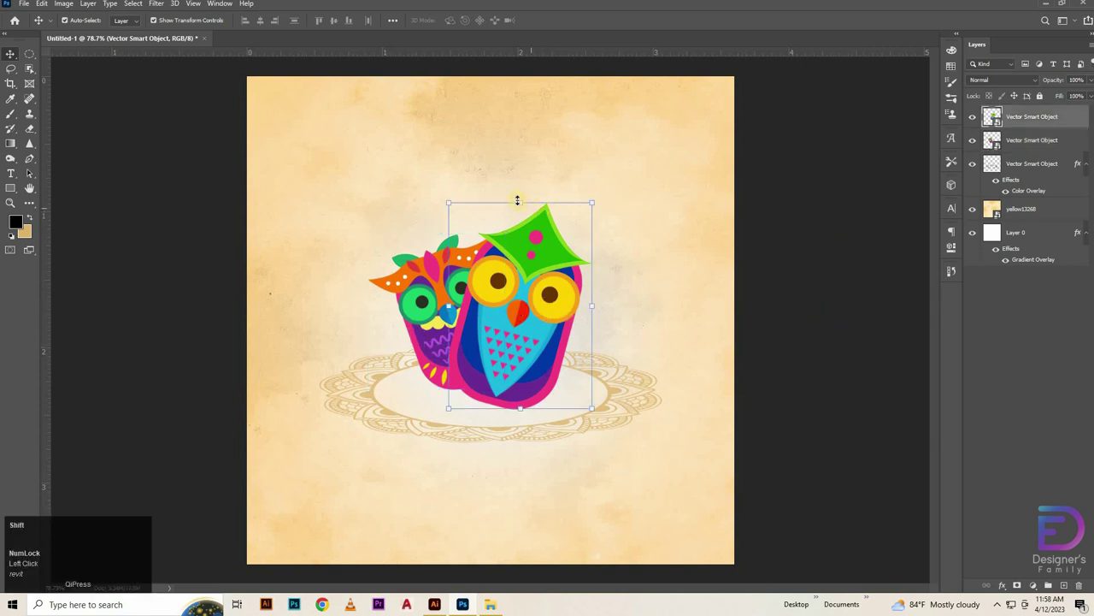
{"action": "left_click_drag", "start_coordinate": [518, 199], "coordinate": [514, 199]}
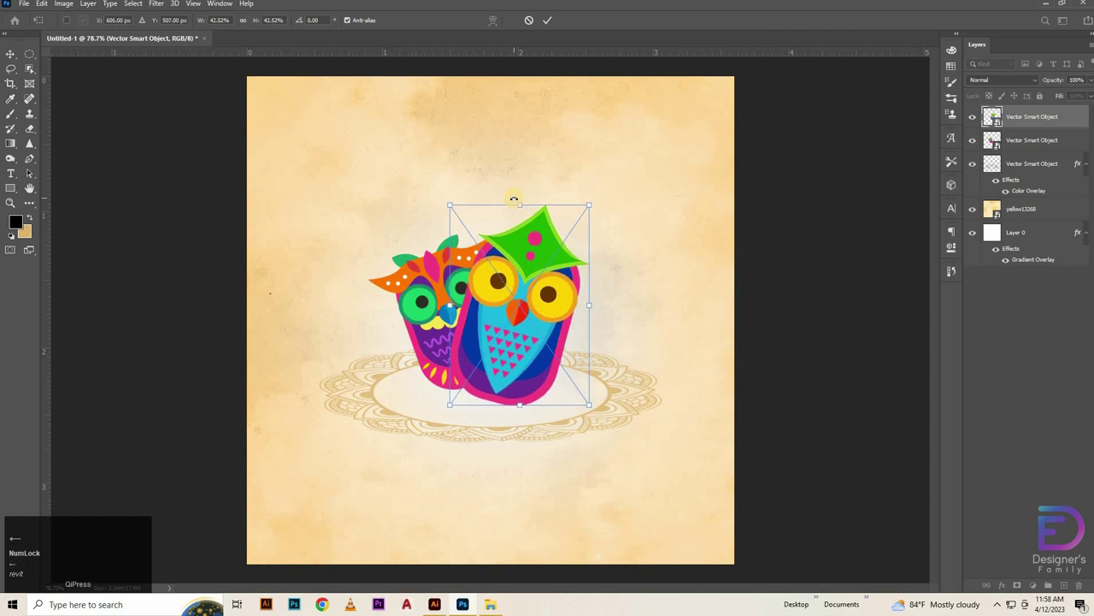
{"action": "left_click", "coordinate": [850, 276]}
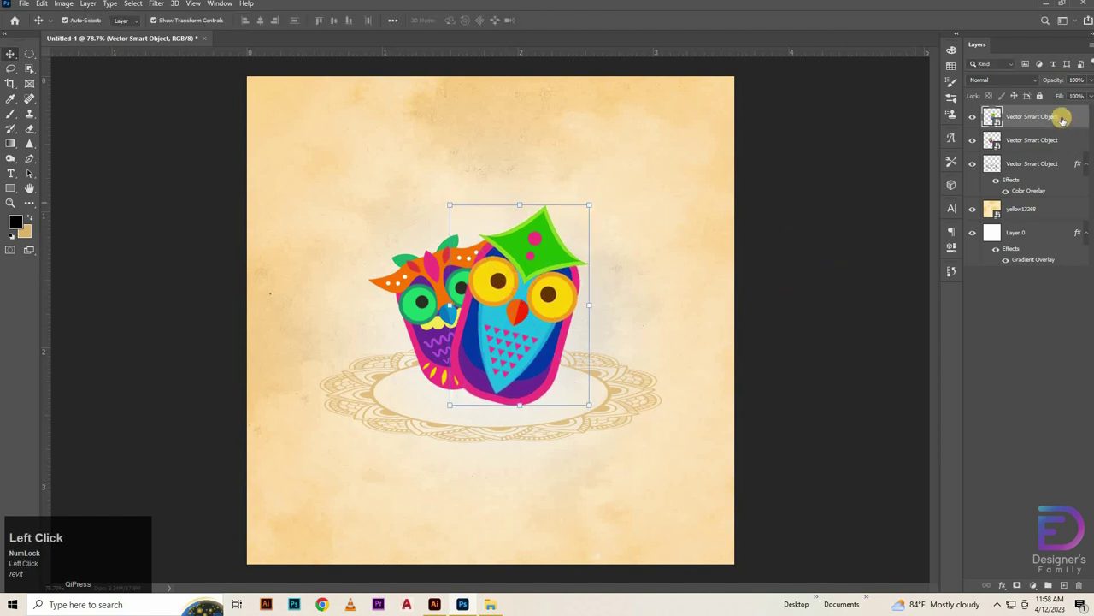
Duplicate the green-hatted owl's layer beneath itself and give the copy a Drop Shadow with angle -10°, distance 15 px and size 25 px.
{"action": "left_click_drag", "start_coordinate": [1068, 127], "coordinate": [1082, 142], "text": "alt"}
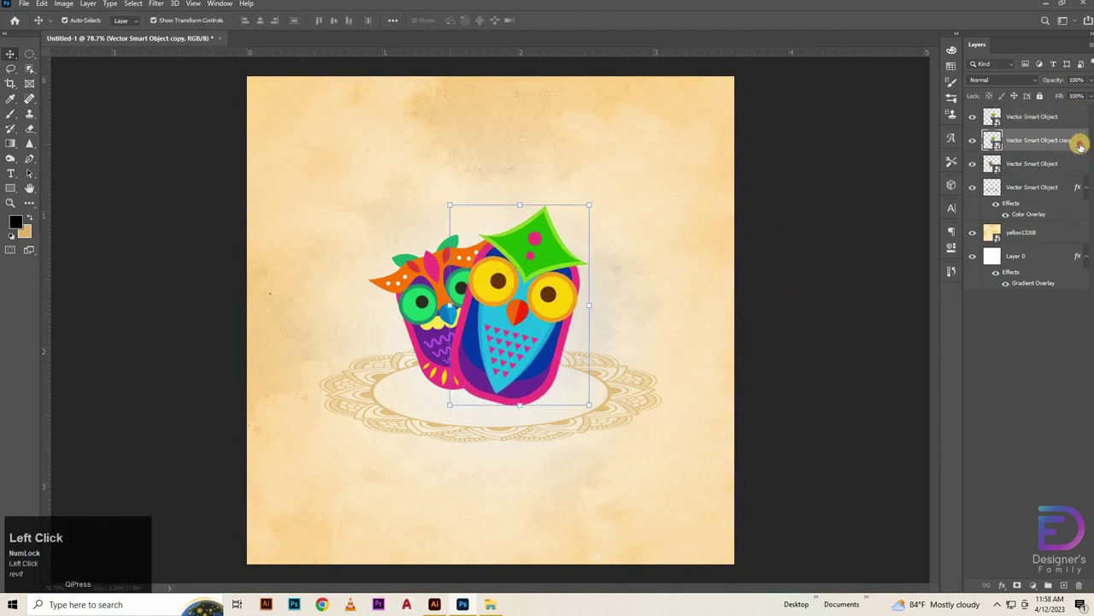
{"action": "left_click", "coordinate": [677, 406]}
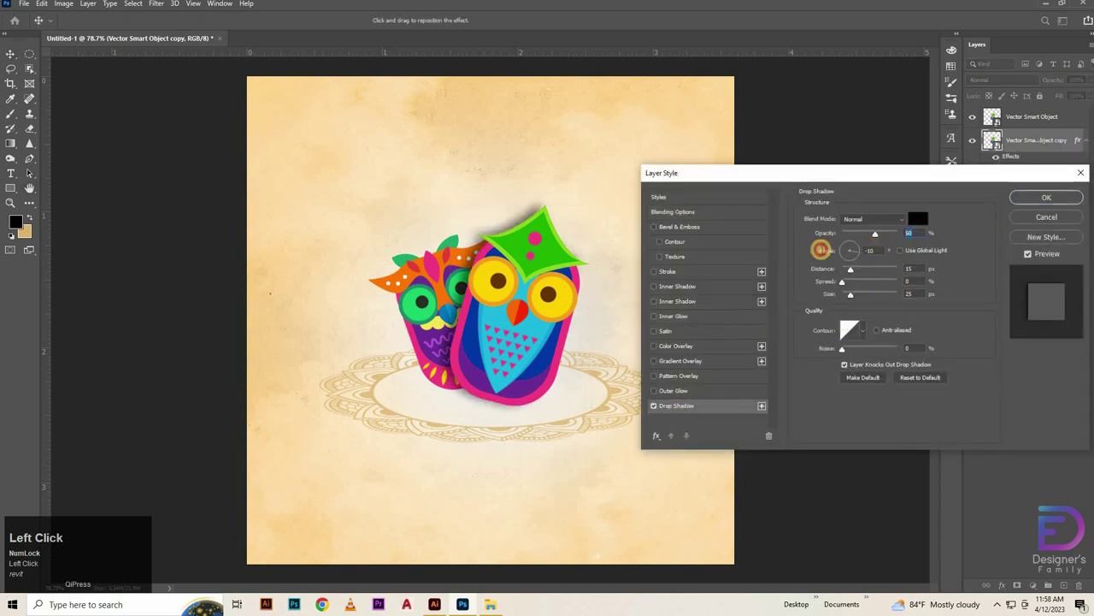
{"action": "left_click", "coordinate": [1028, 200]}
Rasterize the green-hatted owl's shadow copy and start warping it, pulling its upper-right corner and right edge inward behind the owl.
{"action": "right_click", "coordinate": [1038, 140]}
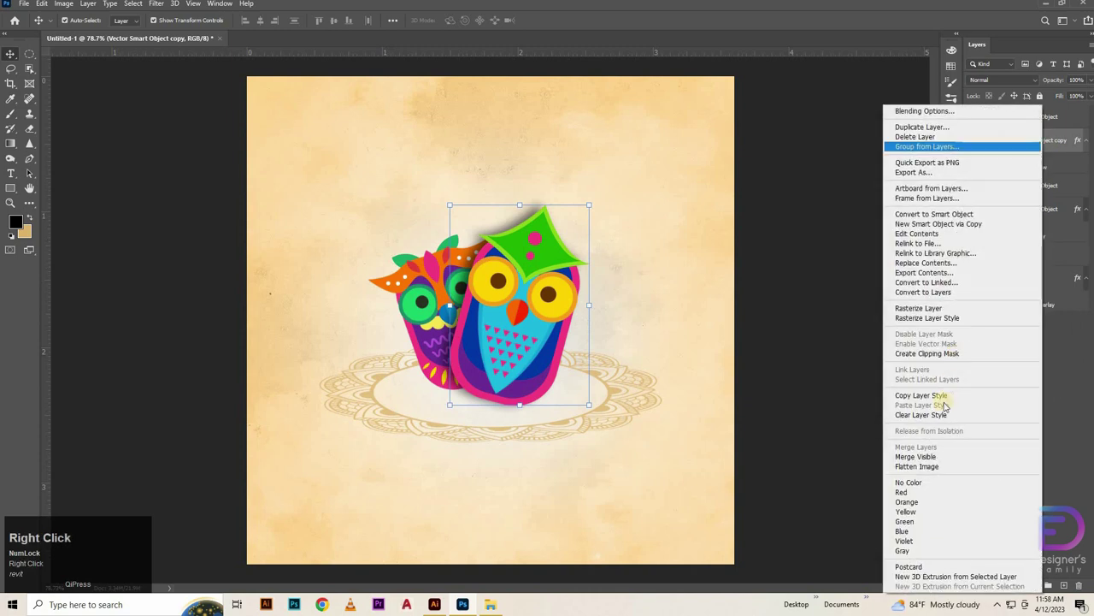
{"action": "left_click", "coordinate": [919, 308]}
{"action": "key", "text": "ctrl+t"}
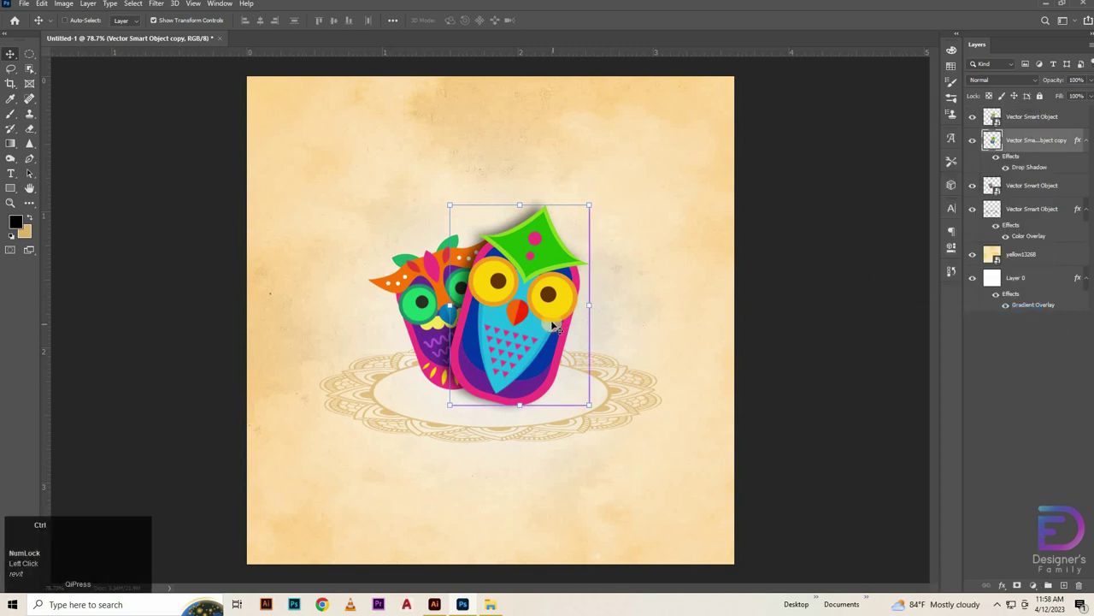
{"action": "right_click", "coordinate": [577, 384]}
{"action": "left_click", "coordinate": [581, 387]}
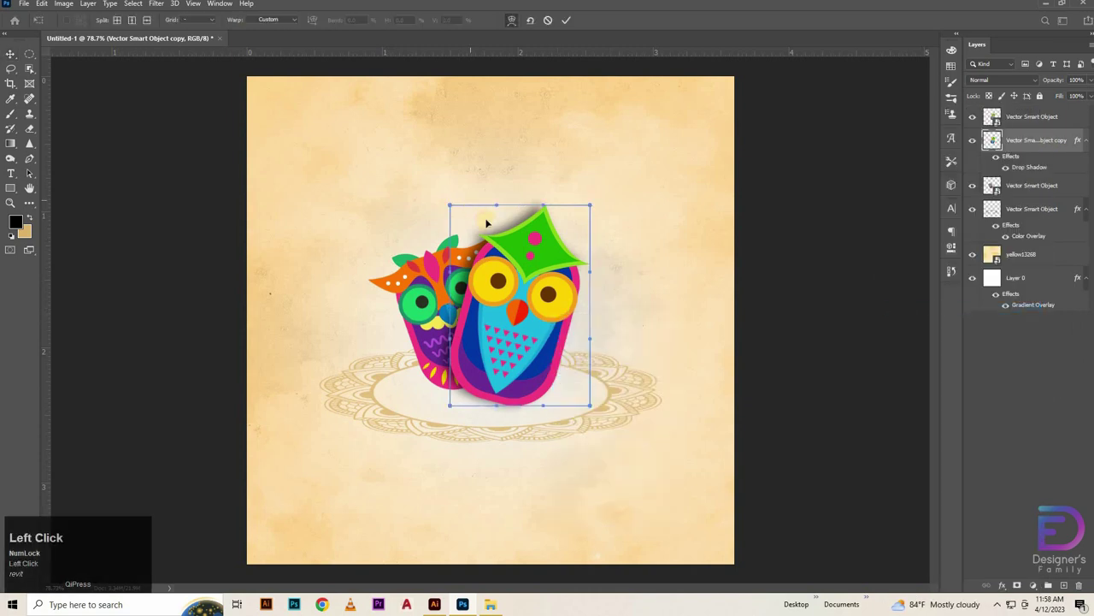
{"action": "left_click_drag", "start_coordinate": [497, 211], "coordinate": [569, 216]}
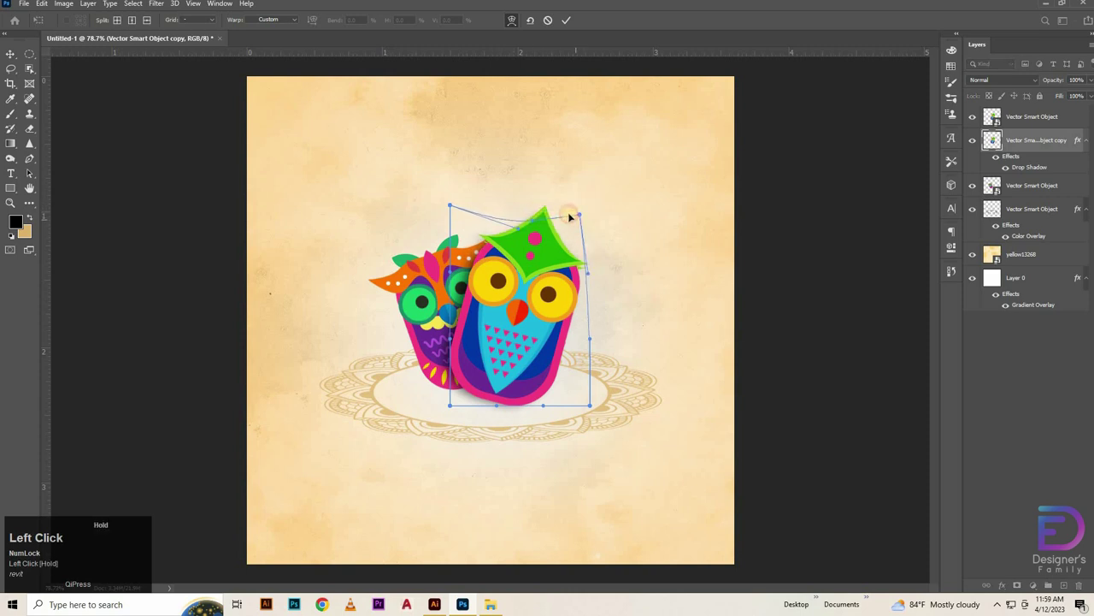
{"action": "left_click_drag", "start_coordinate": [581, 342], "coordinate": [573, 337]}
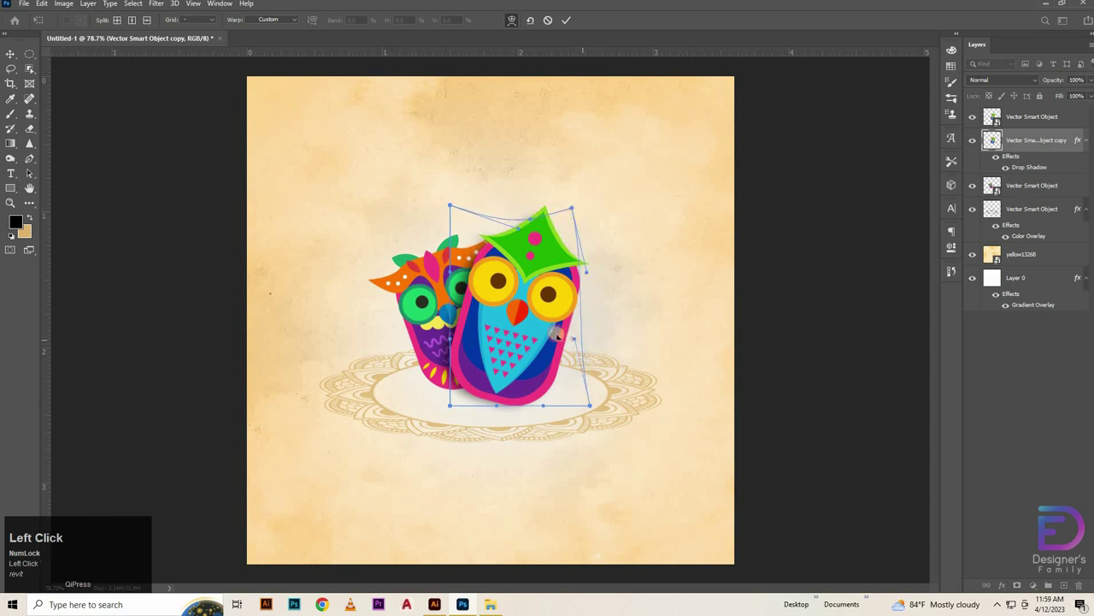
Pull the shadow copy's upper-left and lower-right warp corners inward, adjust its left edge slightly and apply the warp.
{"action": "left_click_drag", "start_coordinate": [459, 208], "coordinate": [469, 209]}
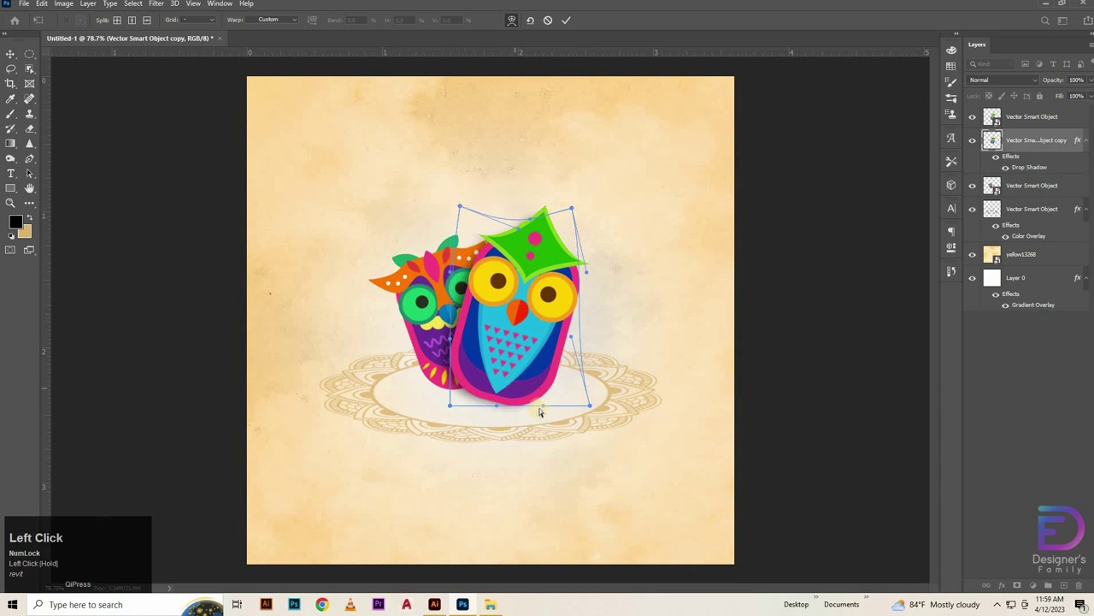
{"action": "mouse_move", "coordinate": [586, 400]}
{"action": "left_mouse_down"}
{"action": "mouse_move", "coordinate": [578, 389]}
{"action": "mouse_move", "coordinate": [567, 396]}
{"action": "left_mouse_up"}
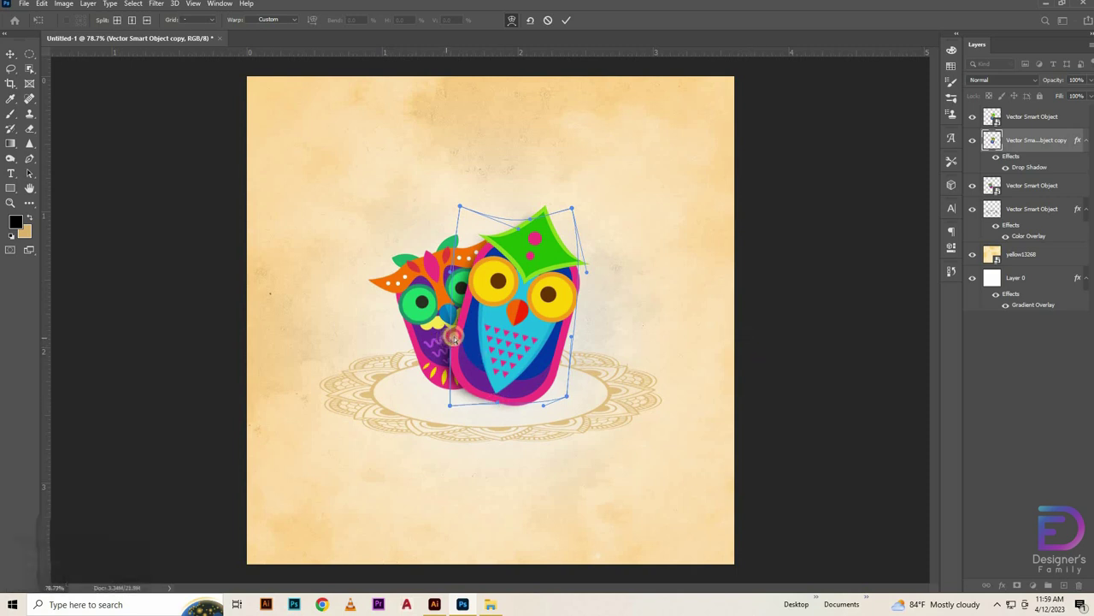
{"action": "left_click_drag", "start_coordinate": [451, 336], "coordinate": [451, 344]}
{"action": "key", "text": "ctrl+z"}
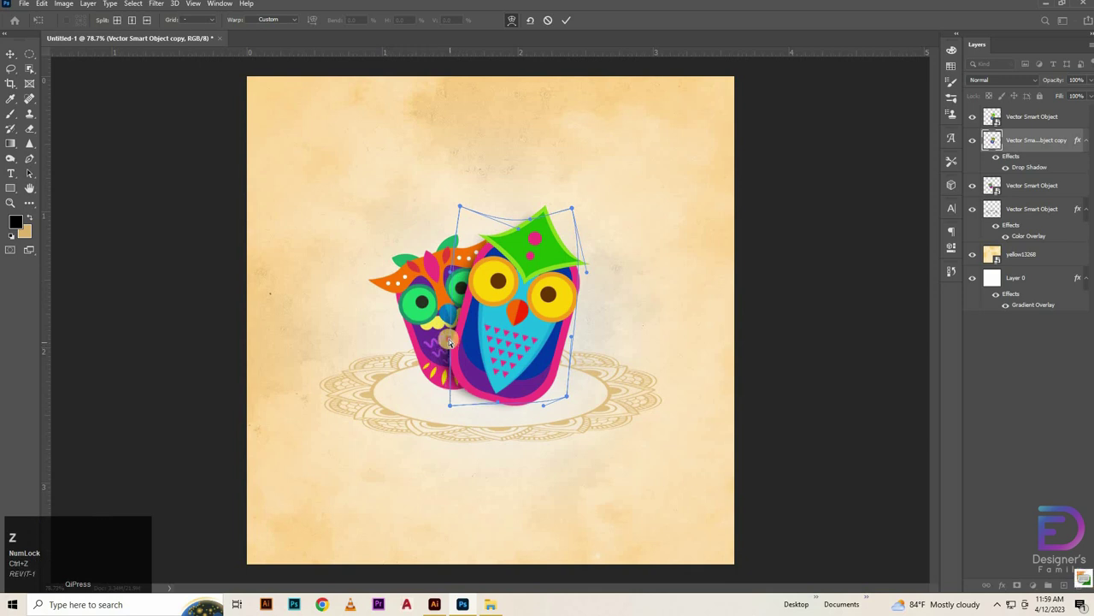
{"action": "left_click", "coordinate": [453, 340]}
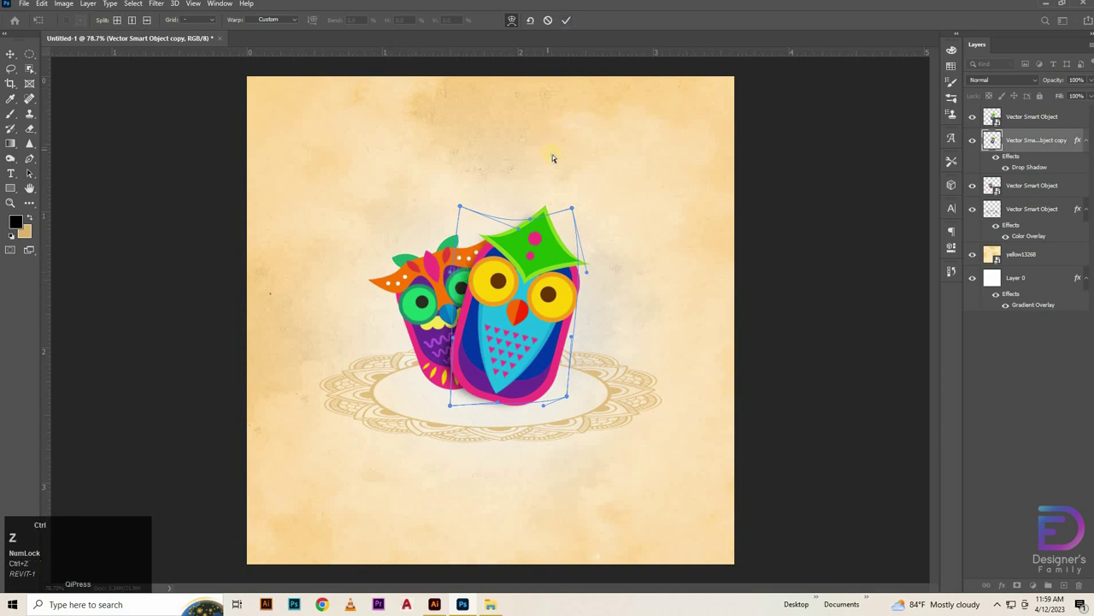
{"action": "left_click", "coordinate": [566, 20]}
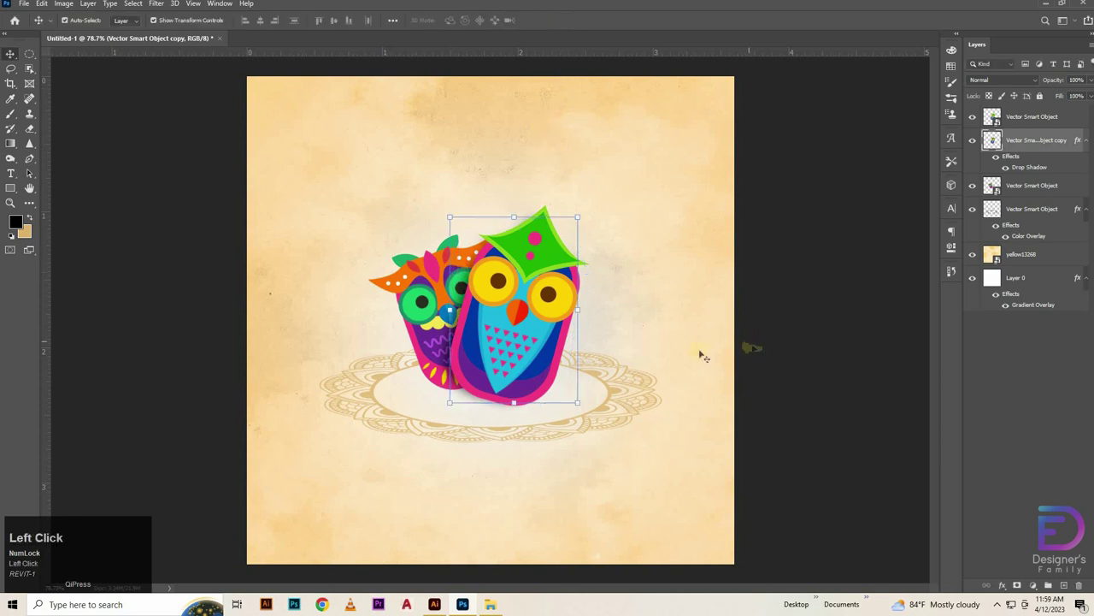
Lower the top edge of the shadow copy slightly, apply the transform and compare the owl with the copy hidden and shown.
{"action": "key", "text": "ctrl+t"}
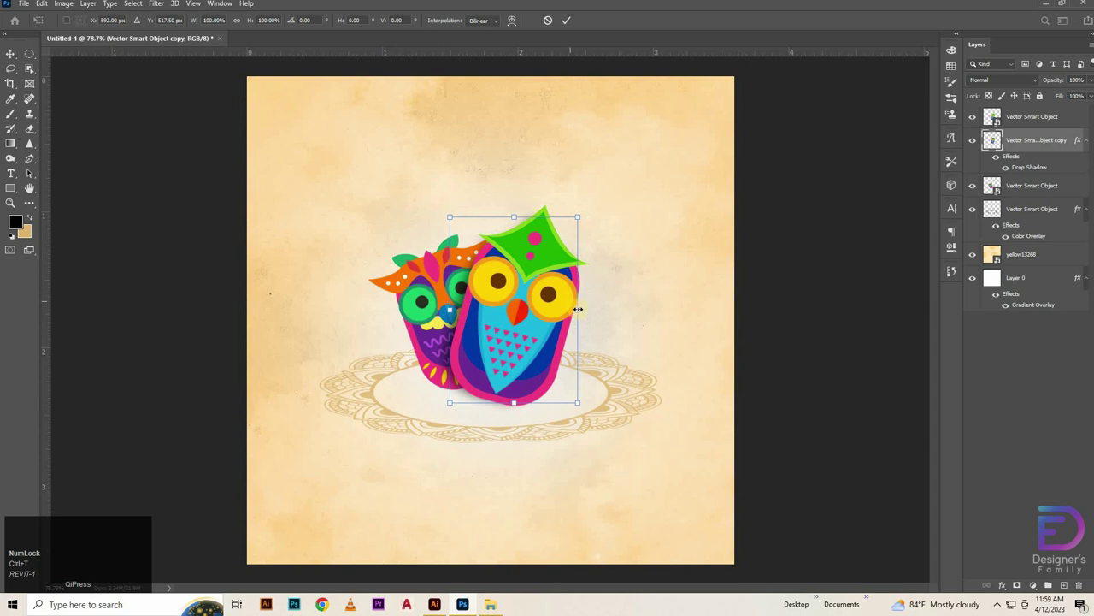
{"action": "left_click_drag", "start_coordinate": [578, 309], "coordinate": [571, 308]}
{"action": "key", "text": "ctrl+z"}
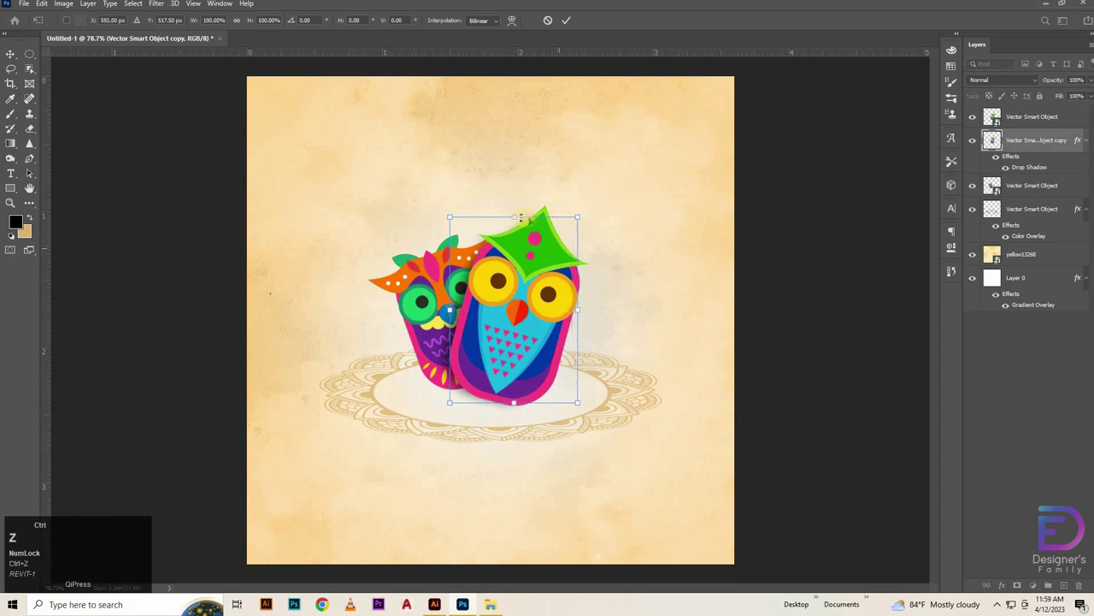
{"action": "left_click_drag", "start_coordinate": [519, 215], "coordinate": [520, 220]}
{"action": "left_click", "coordinate": [842, 273]}
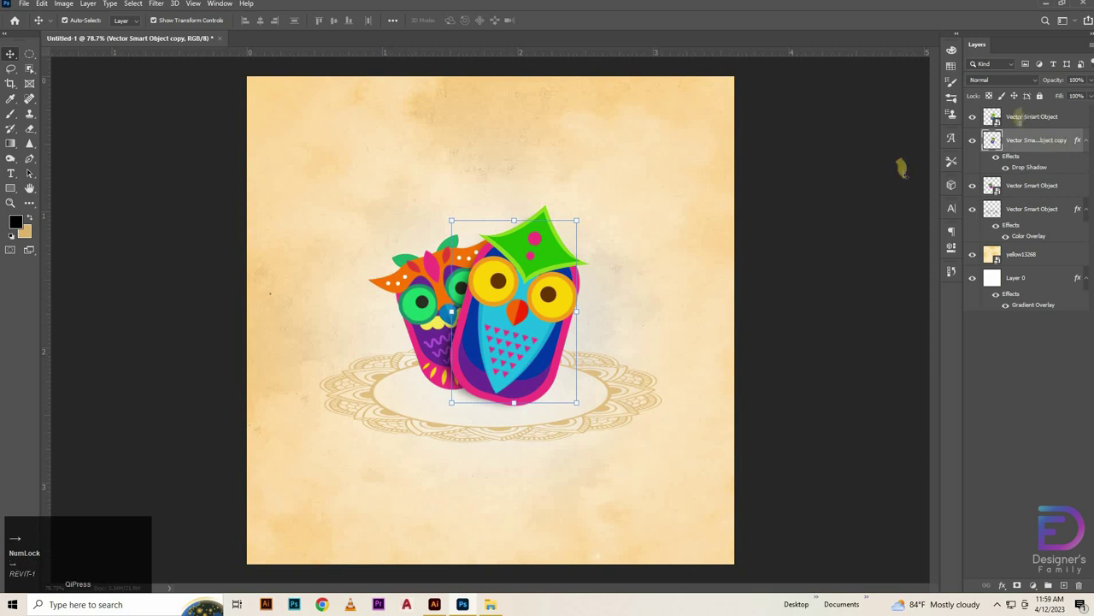
{"action": "left_click", "coordinate": [971, 141]}
{"action": "left_click", "coordinate": [971, 141]}
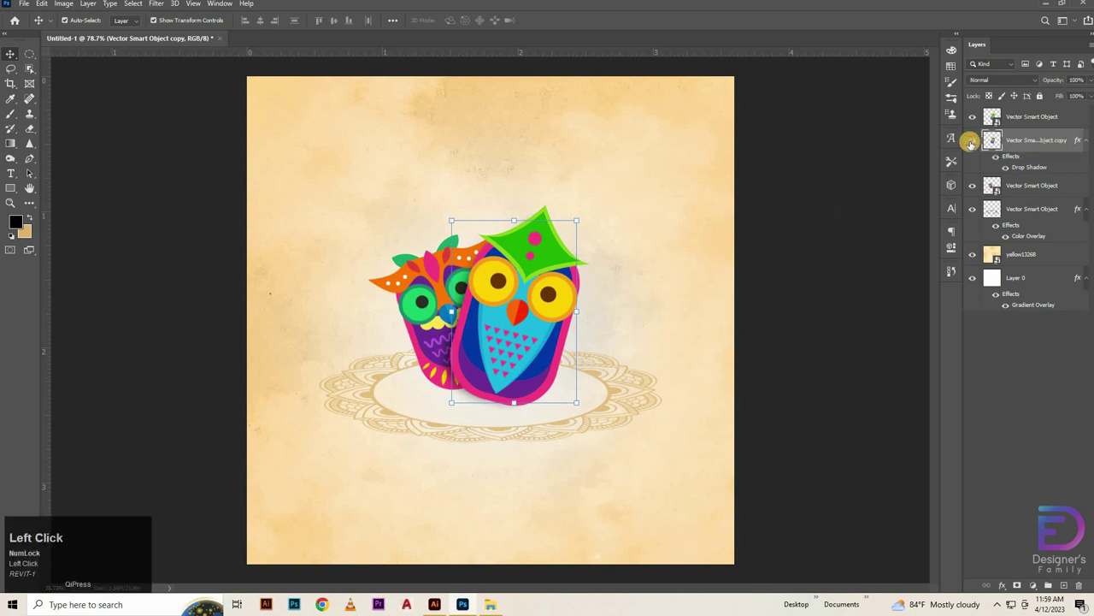
Warp the shadow copy's bottom edge slightly upward, apply it and compare the owl with the copy hidden and shown.
{"action": "key", "text": "ctrl+t"}
{"action": "right_click", "coordinate": [513, 336]}
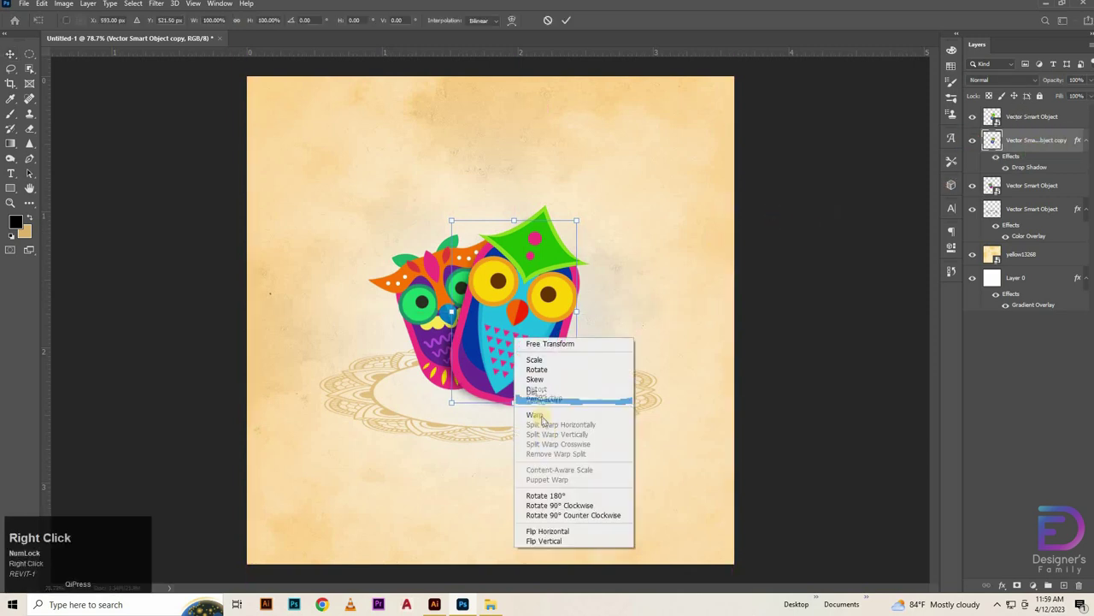
{"action": "left_click", "coordinate": [547, 415]}
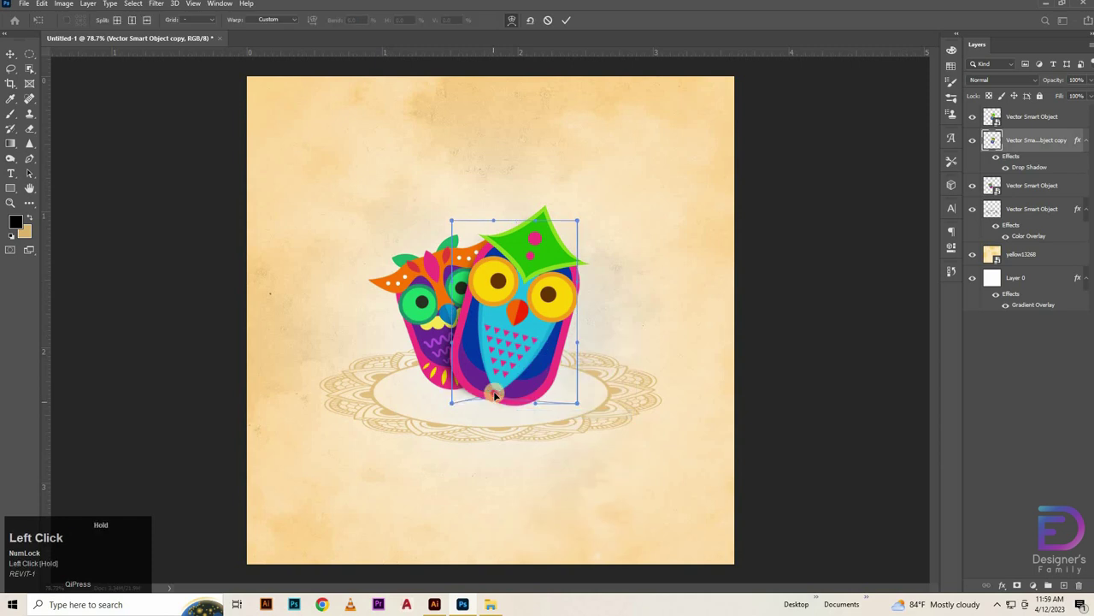
{"action": "left_click", "coordinate": [566, 19]}
{"action": "left_click", "coordinate": [977, 149]}
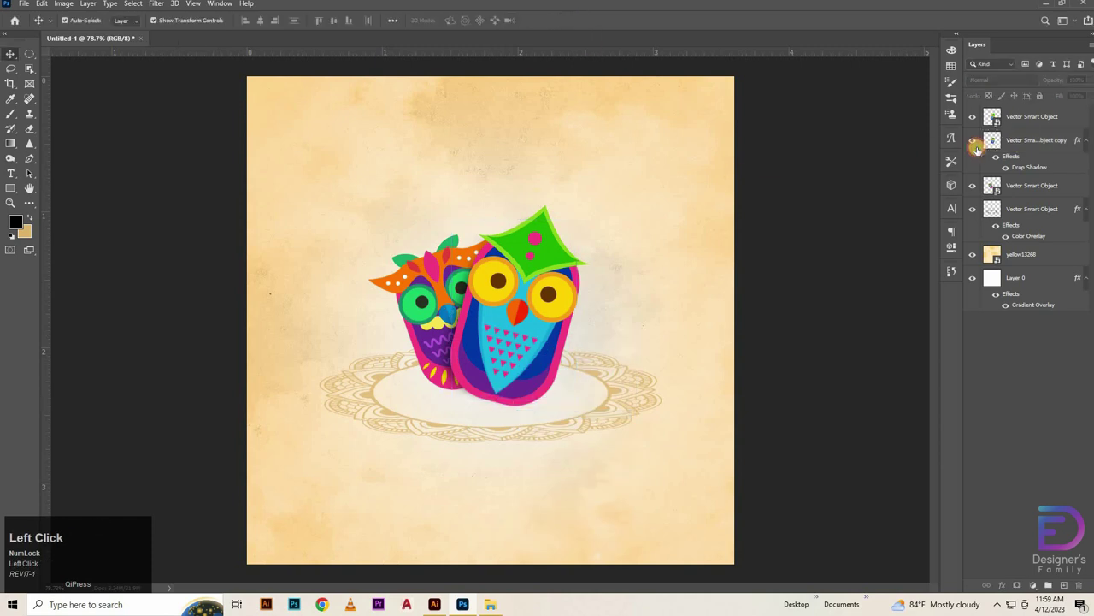
{"action": "left_click", "coordinate": [978, 147]}
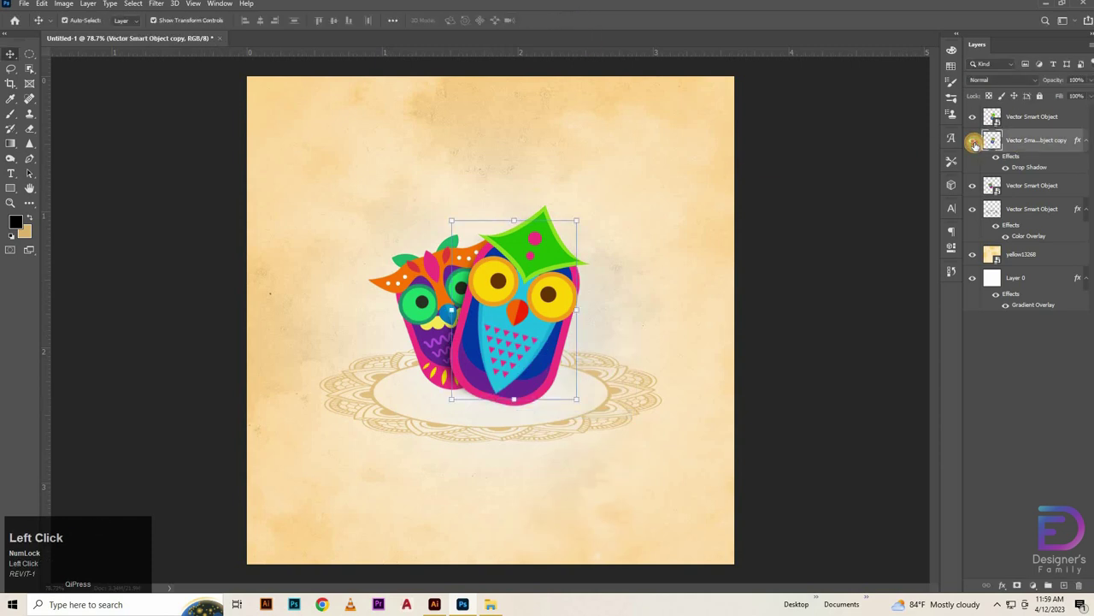
Add a new layer directly beneath the green-hatted owl's original layer and activate the Brush tool for it.
{"action": "left_click", "coordinate": [781, 319]}
{"action": "key", "text": "alt+period"}
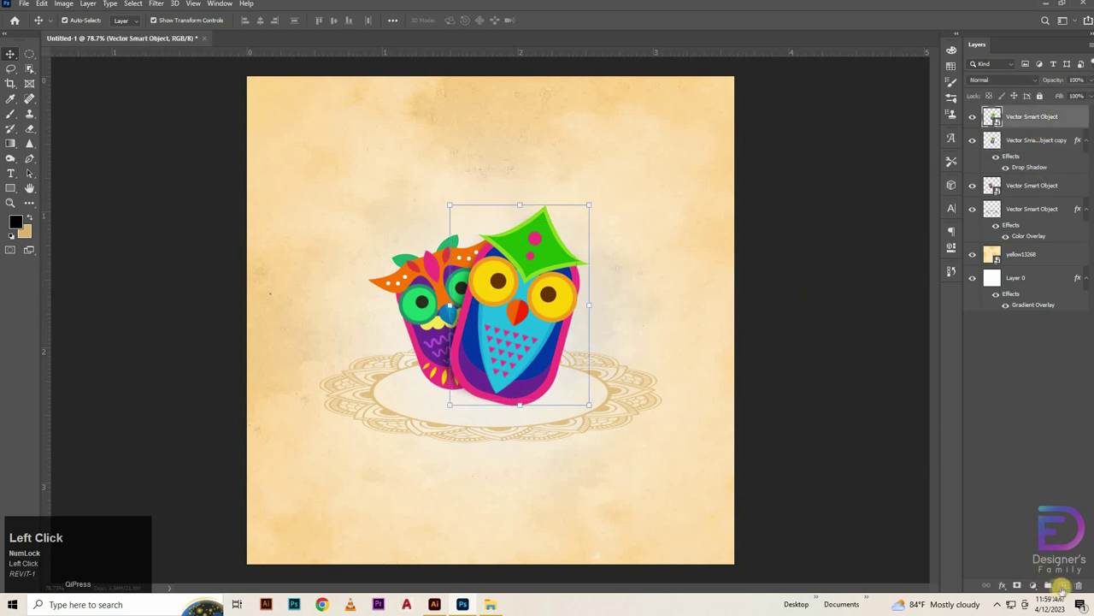
{"action": "left_click", "coordinate": [1065, 584]}
{"action": "left_click_drag", "start_coordinate": [1032, 136], "coordinate": [1030, 149]}
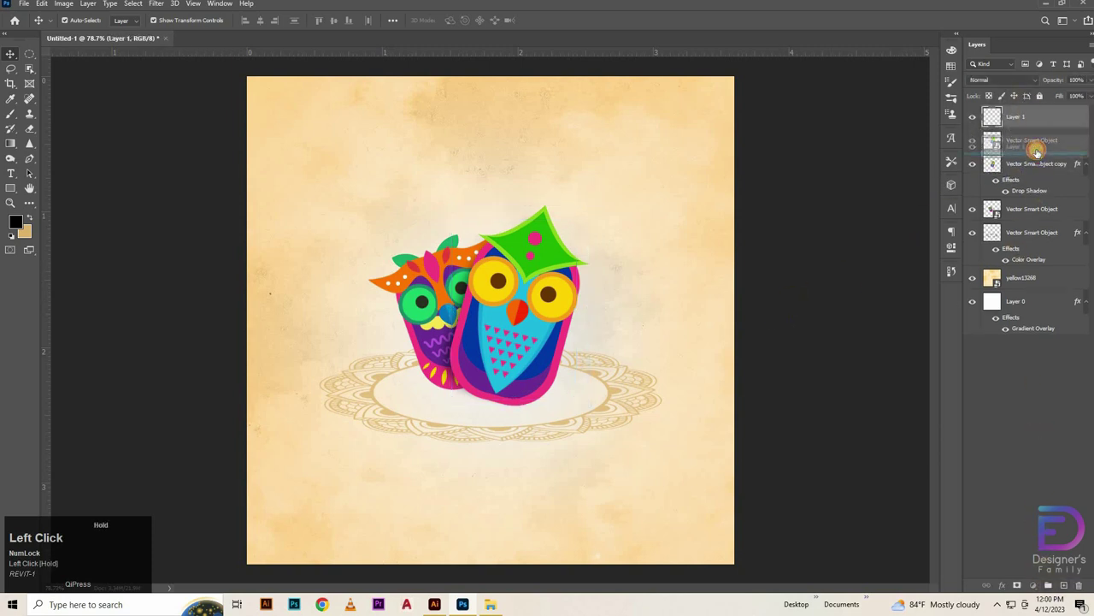
{"action": "right_click", "coordinate": [10, 129]}
{"action": "right_click", "coordinate": [10, 113]}
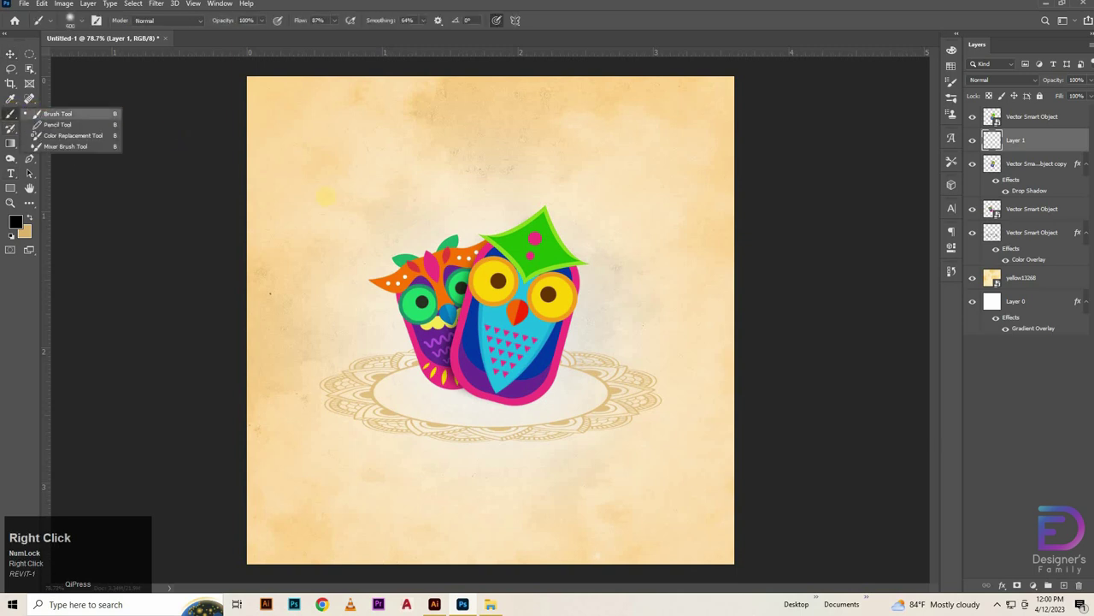
{"action": "left_click", "coordinate": [66, 113]}
{"action": "left_click", "coordinate": [495, 315]}
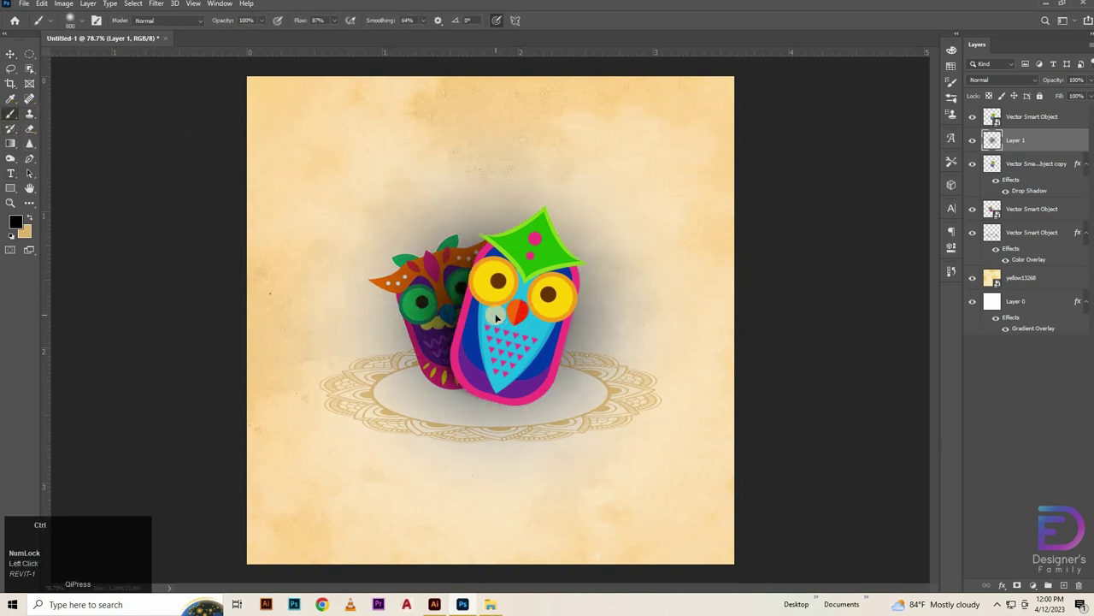
{"action": "key", "text": "ctrl+t"}
{"action": "left_click", "coordinate": [548, 20]}
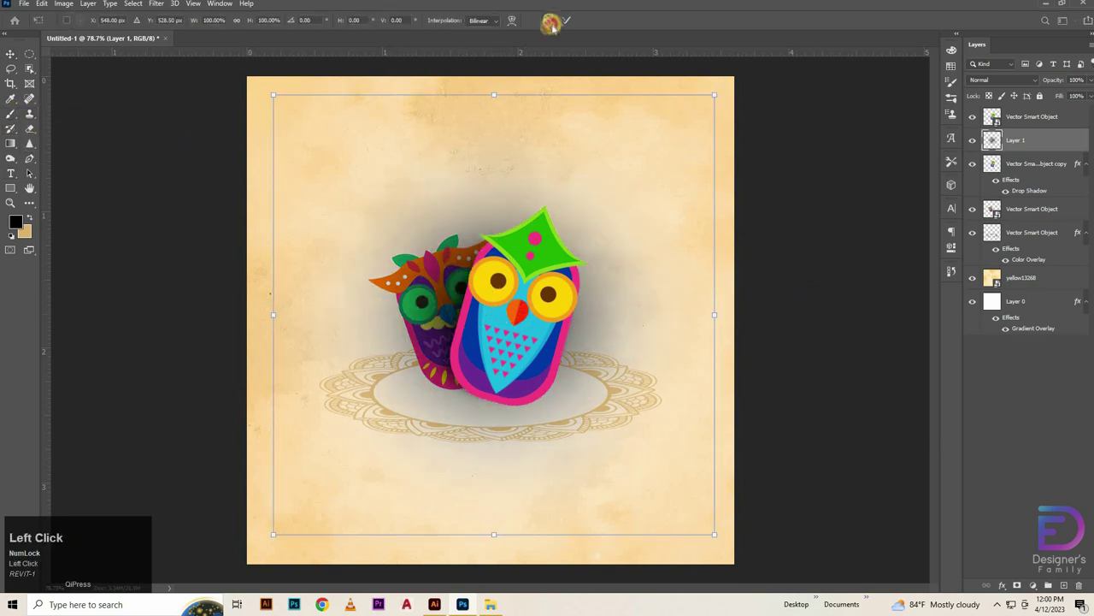
{"action": "key", "text": "ctrl+z"}
Set the brush flow to 83%, paint one soft 600 px black dab behind the owls and flatten it into a wide ellipse.
{"action": "left_click", "coordinate": [300, 20]}
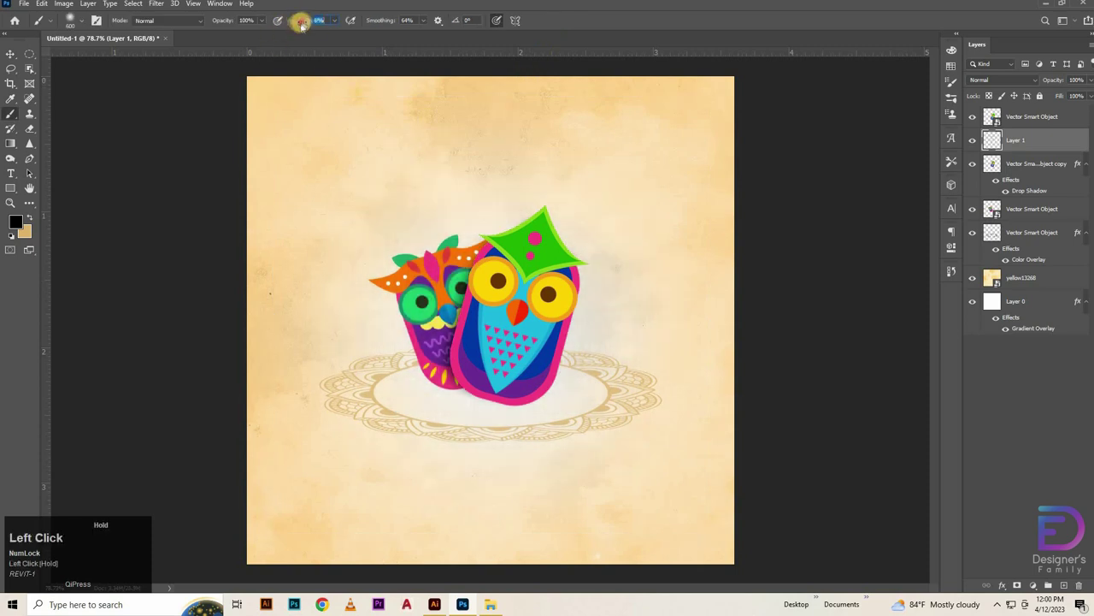
{"action": "left_click_drag", "start_coordinate": [301, 23], "coordinate": [387, 47]}
{"action": "left_click", "coordinate": [515, 306]}
{"action": "key", "text": "ctrl+t"}
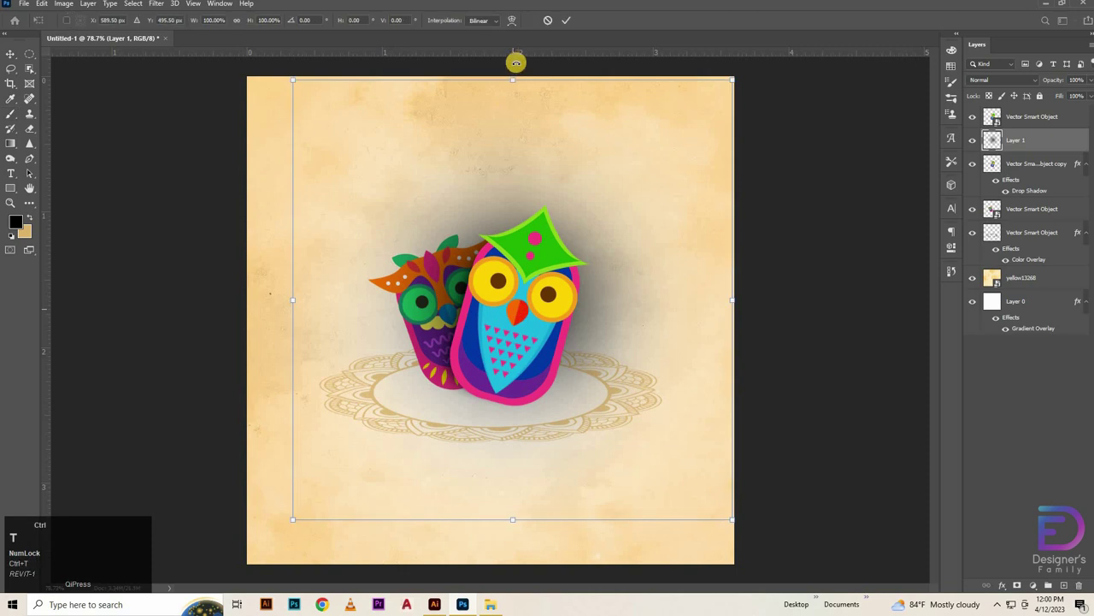
{"action": "left_click_drag", "start_coordinate": [513, 77], "coordinate": [513, 420]}
{"action": "left_click", "coordinate": [104, 146]}
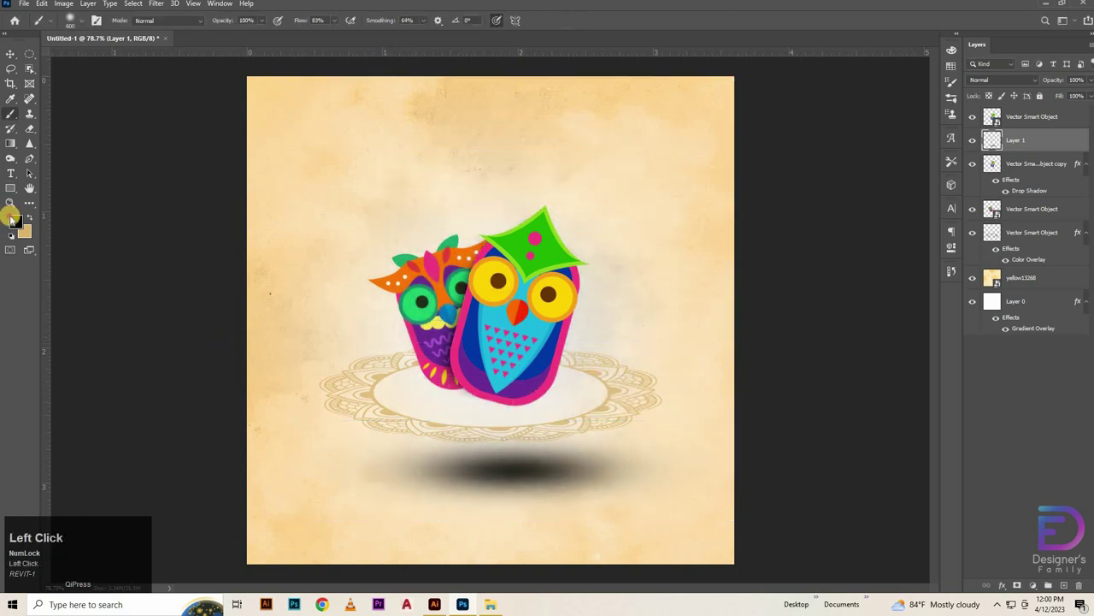
Keep black as the foreground color, shrink the flattened shadow and place it under the green-hatted owl's base.
{"action": "left_click", "coordinate": [13, 219]}
{"action": "left_click", "coordinate": [900, 111]}
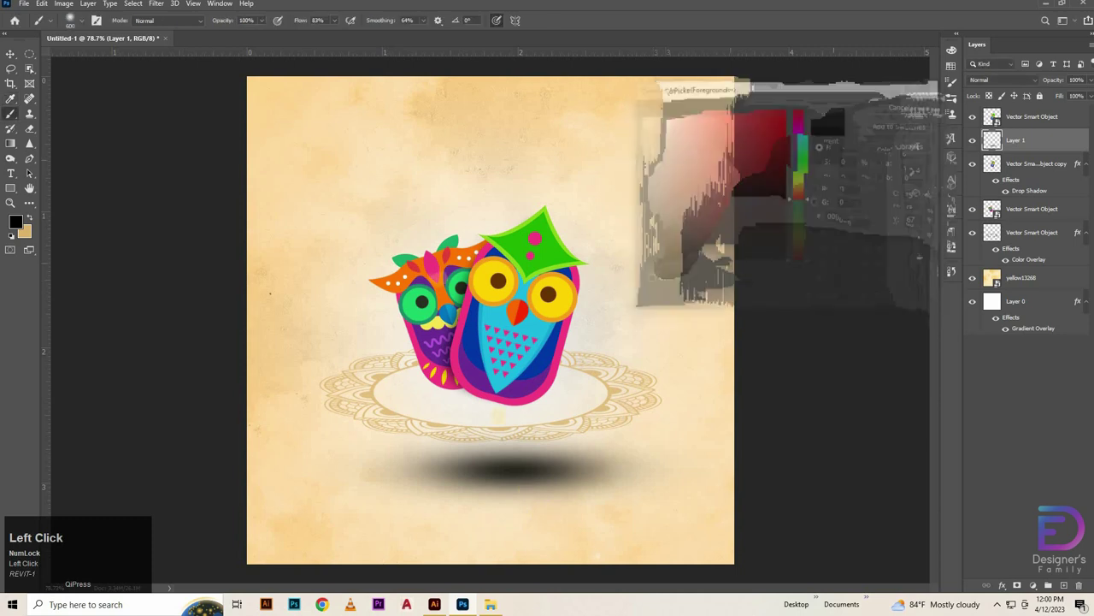
{"action": "left_click", "coordinate": [10, 54]}
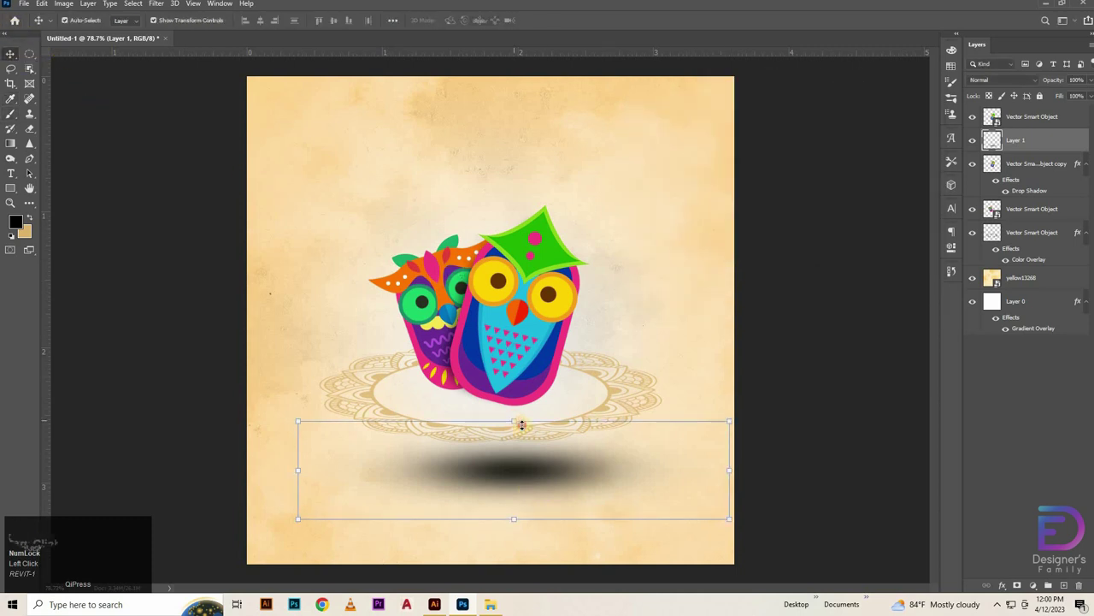
{"action": "left_click_drag", "start_coordinate": [521, 424], "coordinate": [525, 402]}
{"action": "left_click", "coordinate": [524, 401]}
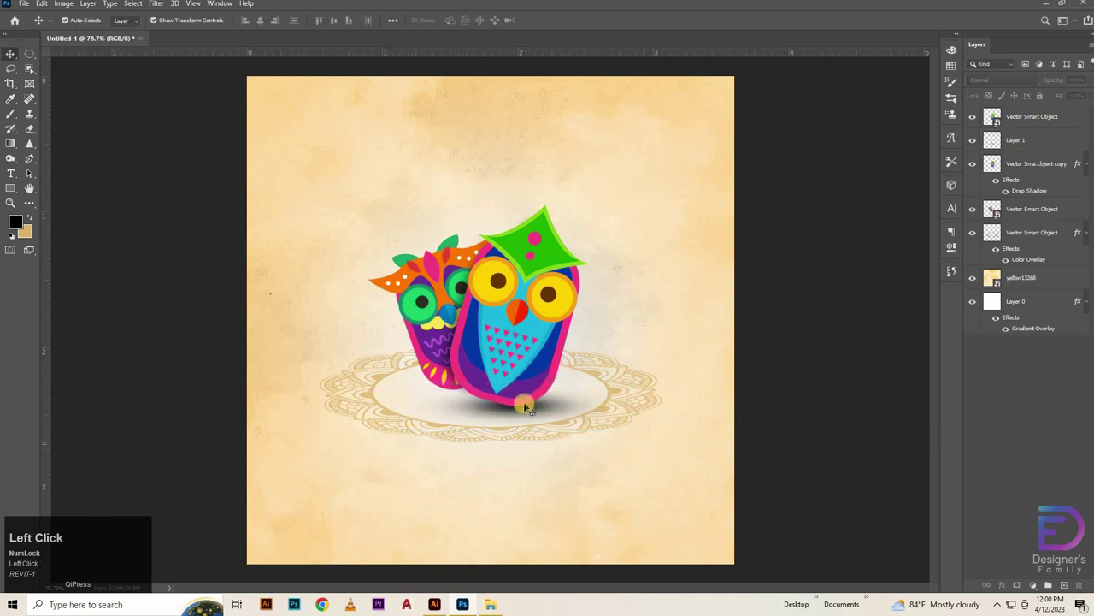
Transform the ground shadow to 95.24% height and nudge it up to about Y 726 px.
{"action": "left_click", "coordinate": [544, 401]}
{"action": "key", "text": "ctrl+t"}
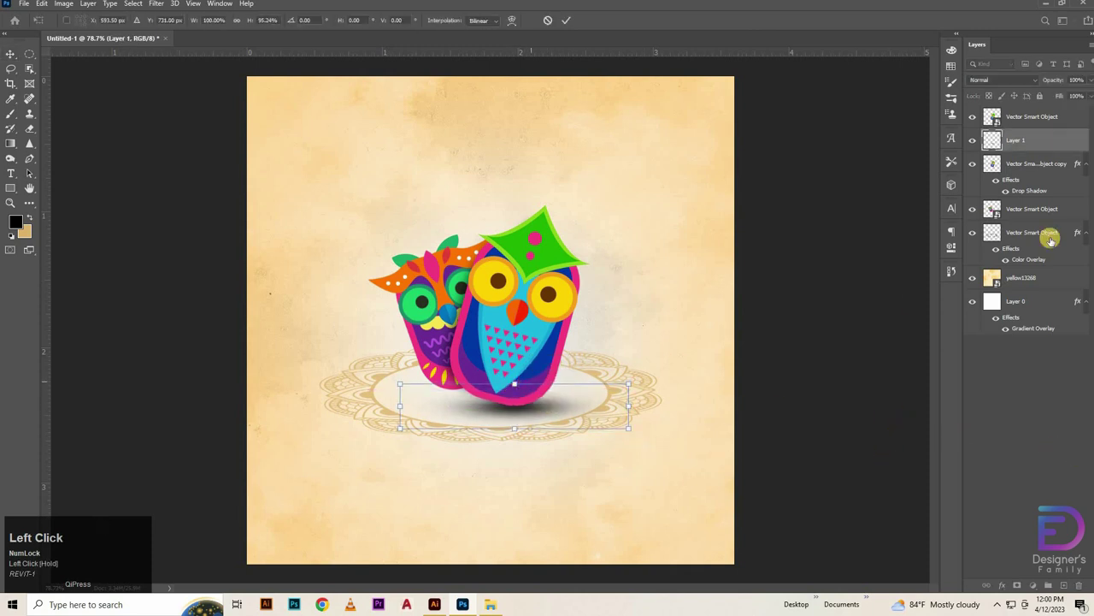
{"action": "key", "text": "Up"}
{"action": "key", "text": "Up"}
{"action": "key", "text": "Up"}
{"action": "key", "text": "Up"}
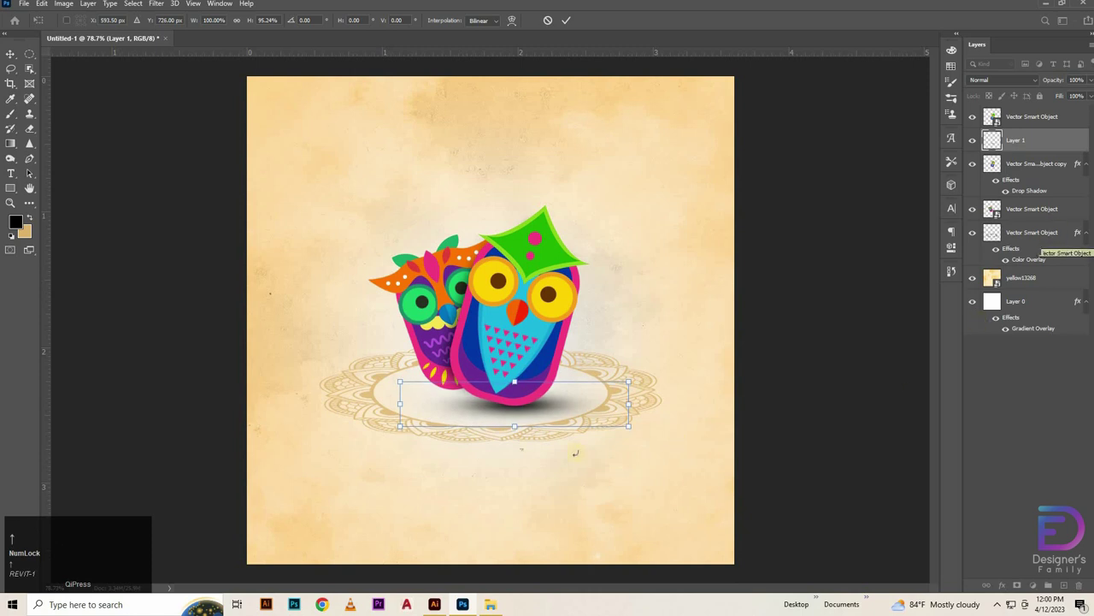
Scale the ground shadow to about 89.94% width and 80% height, positioned at about X 593 px, Y 728 px.
{"action": "left_click_drag", "start_coordinate": [516, 425], "coordinate": [547, 415]}
{"action": "key", "text": "Up"}
{"action": "key", "text": "Up"}
{"action": "key", "text": "Up"}
{"action": "key", "text": "Up"}
{"action": "key", "text": "Up"}
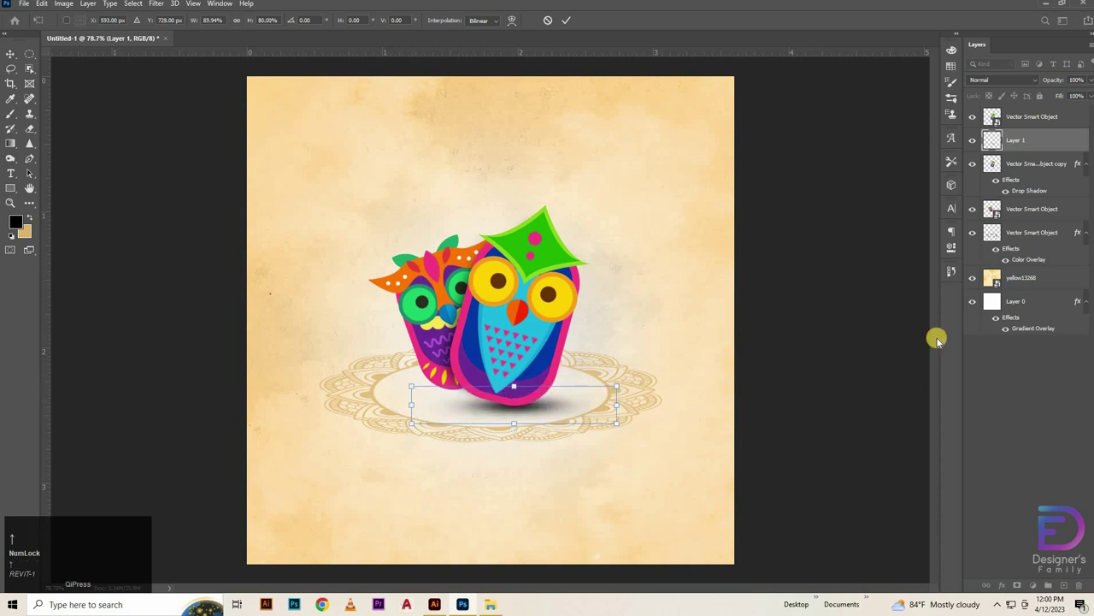
Reduce the ground shadow to about 79.29% width and 70.48% height at X 592 px, Y 728 px and apply the transform.
{"action": "key", "text": "Up"}
{"action": "key", "text": "Up"}
{"action": "key", "text": "Up"}
{"action": "key", "text": "Up"}
{"action": "key", "text": "Up"}
{"action": "key", "text": "Left"}
{"action": "key", "text": "Left"}
{"action": "key", "text": "Down"}
{"action": "key", "text": "Down"}
{"action": "left_click_drag", "start_coordinate": [513, 386], "coordinate": [513, 390]}
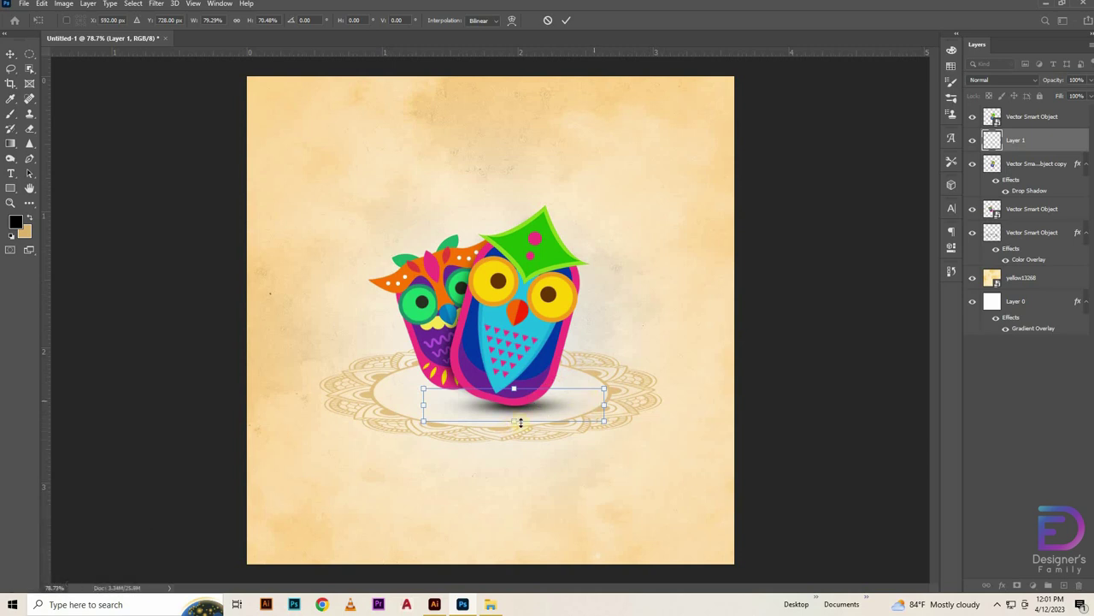
{"action": "left_click", "coordinate": [1009, 433]}
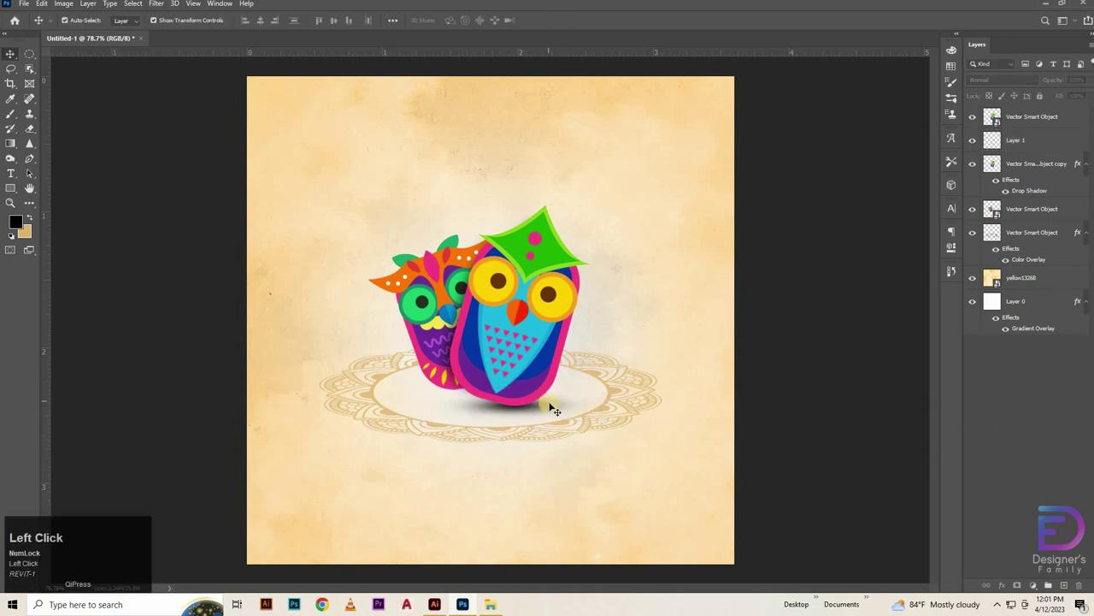
Select the ground shadow's layer and fine-tune its vertical position beneath the green-hatted owl.
{"action": "left_click", "coordinate": [554, 410]}
{"action": "key", "text": "Up"}
{"action": "key", "text": "Down"}
{"action": "left_click", "coordinate": [1070, 142]}
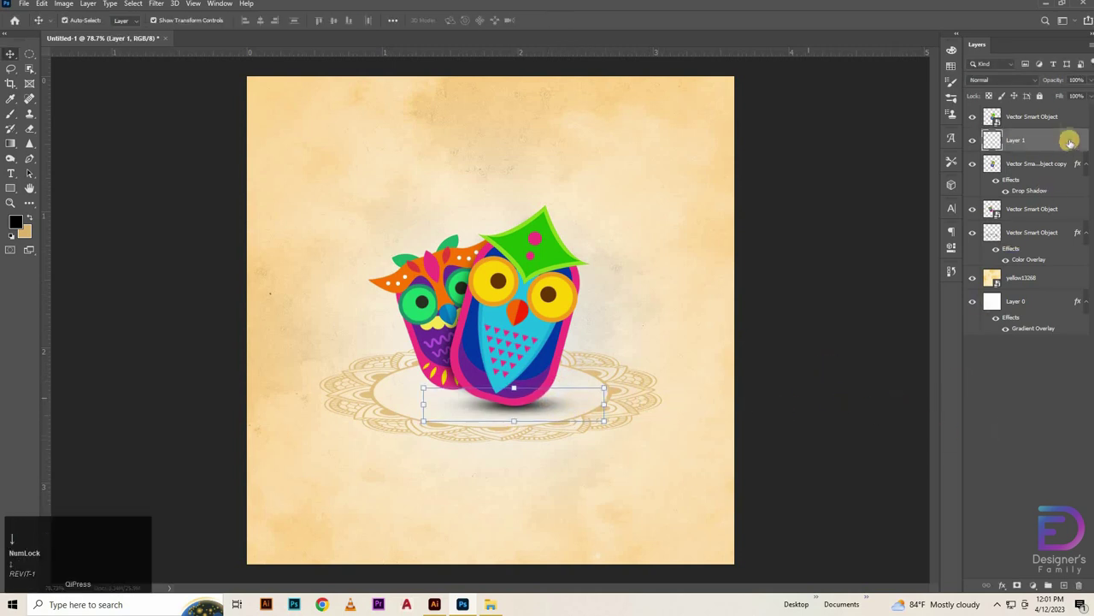
Set the opacity of the green-hatted owl's ground shadow layer to 85%.
{"action": "key", "text": "8"}
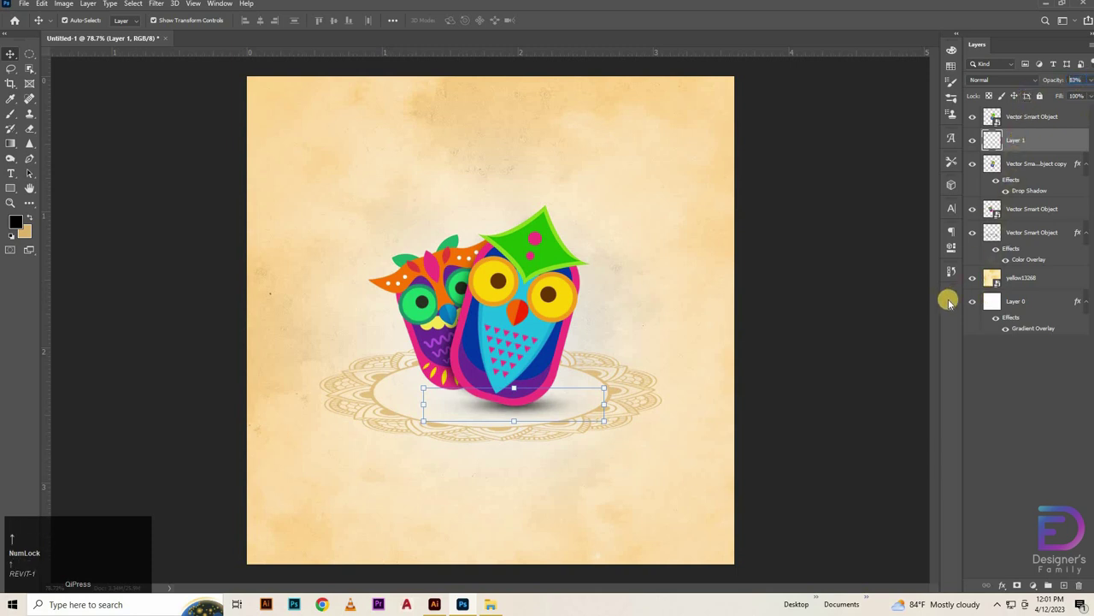
{"action": "key", "text": "8"}
{"action": "key", "text": "5"}
{"action": "left_click", "coordinate": [1028, 143]}
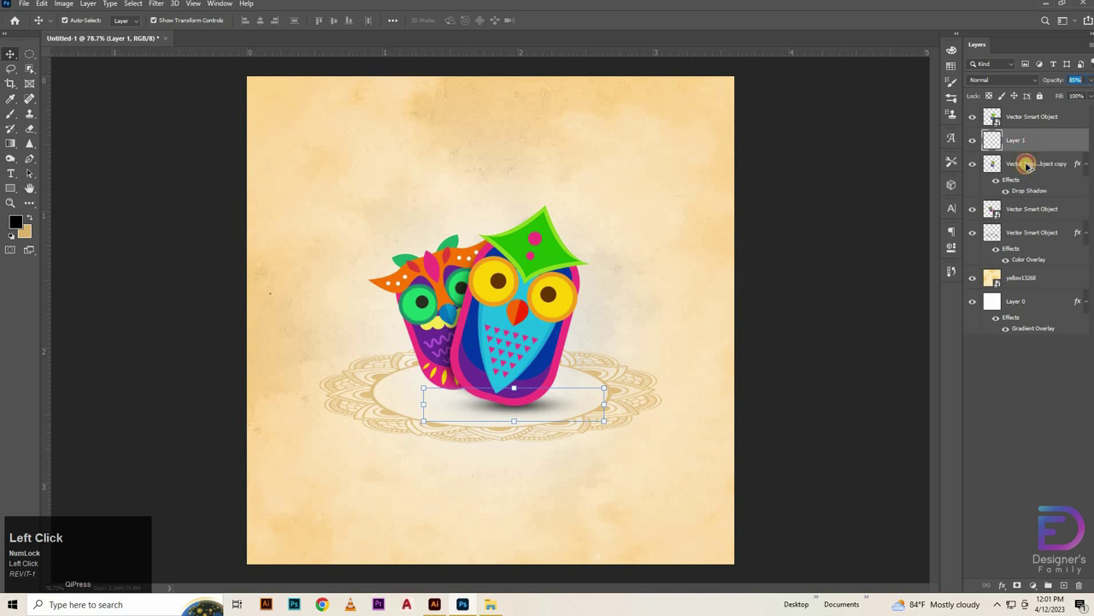
{"action": "left_click_drag", "start_coordinate": [1026, 164], "coordinate": [1022, 211]}
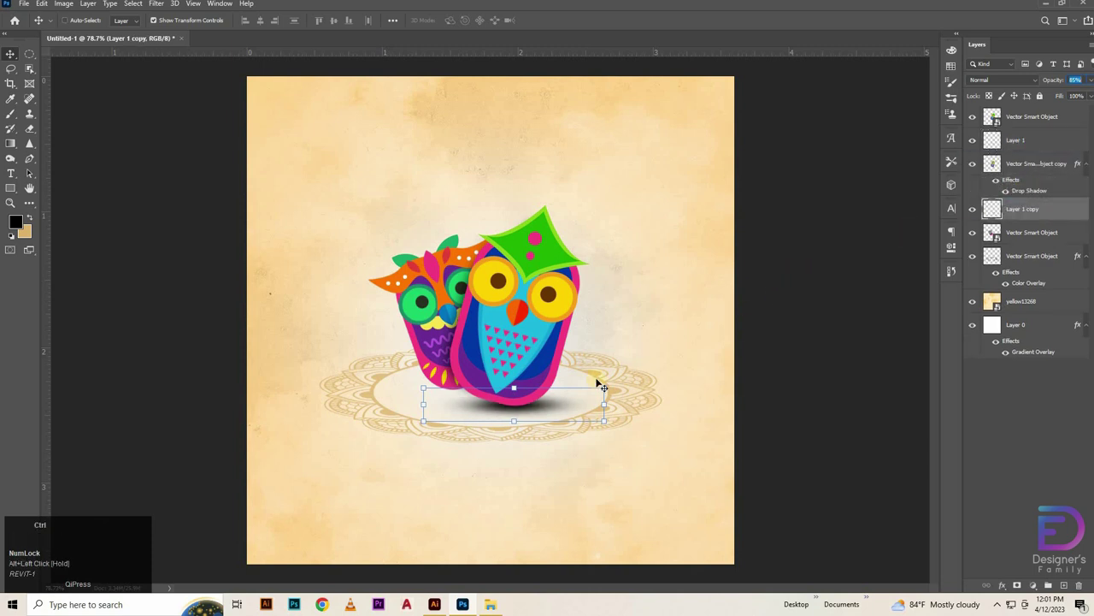
{"action": "left_click_drag", "start_coordinate": [534, 407], "coordinate": [484, 371]}
{"action": "left_click", "coordinate": [1019, 146]}
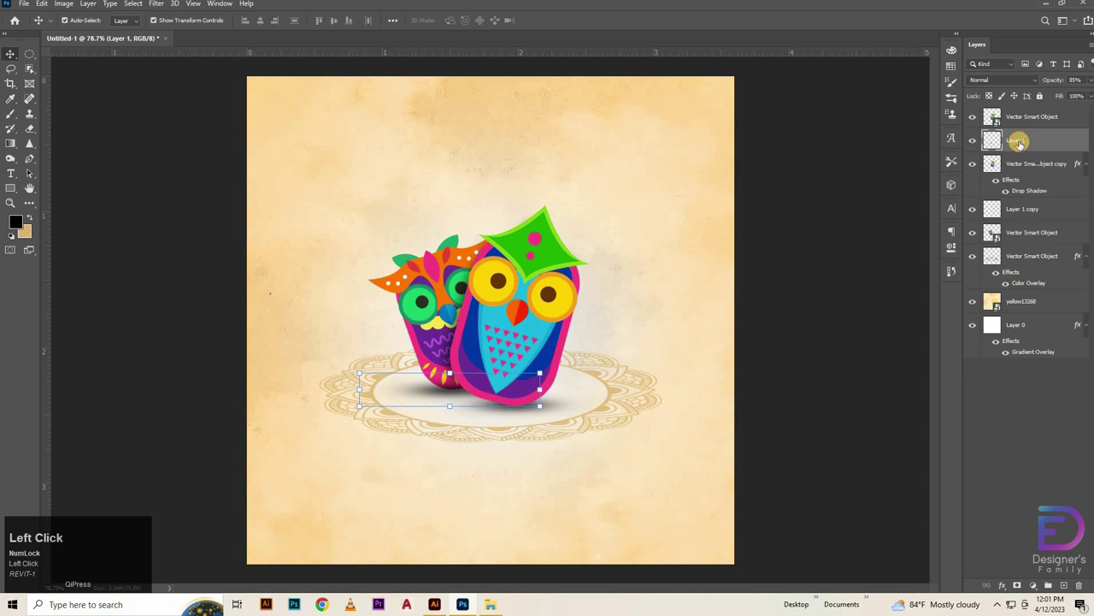
{"action": "key", "text": "ctrl+z"}
{"action": "key", "text": "ctrl+z"}
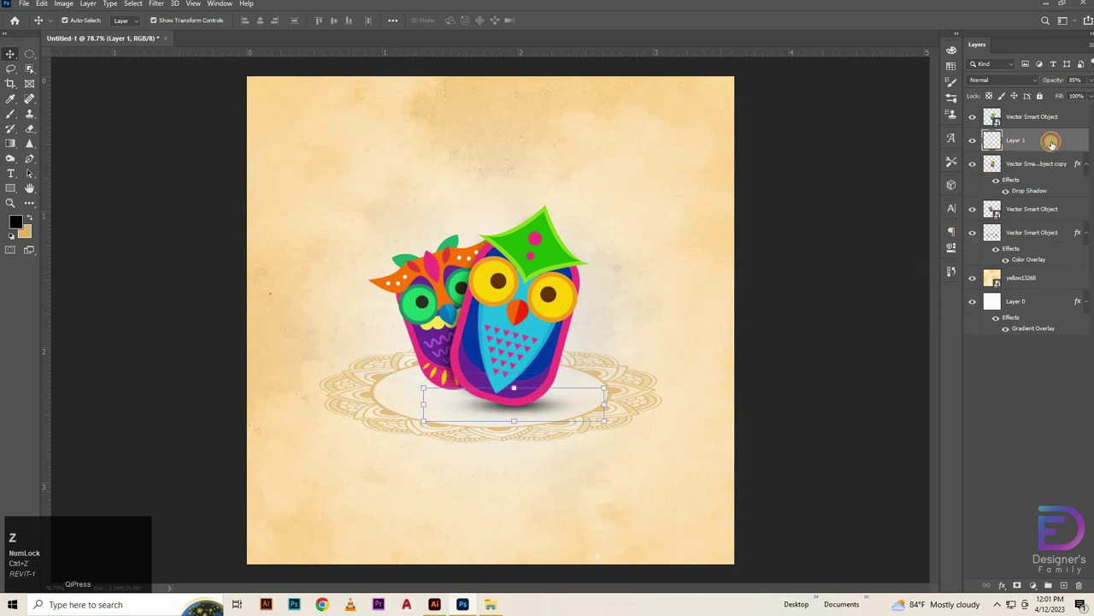
Duplicate the ground shadow below the rear owl's layer and move the copy under that owl at about X 469 px, Y 694 px.
{"action": "left_click_drag", "start_coordinate": [1050, 143], "coordinate": [1021, 236], "text": "alt"}
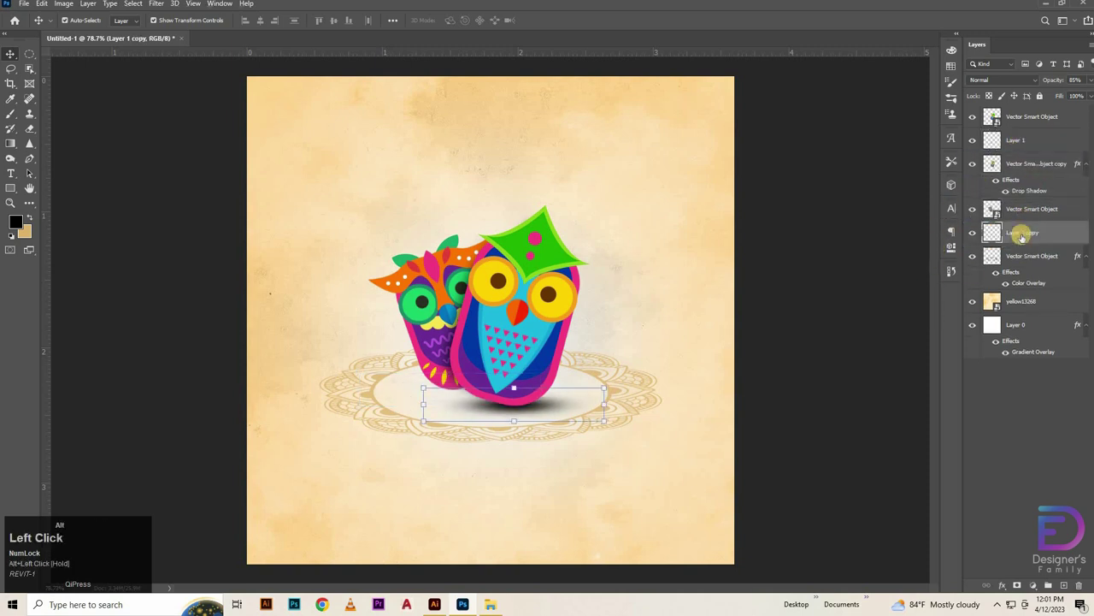
{"action": "key", "text": "ctrl+t"}
{"action": "left_click_drag", "start_coordinate": [567, 406], "coordinate": [426, 387]}
{"action": "left_click", "coordinate": [566, 20]}
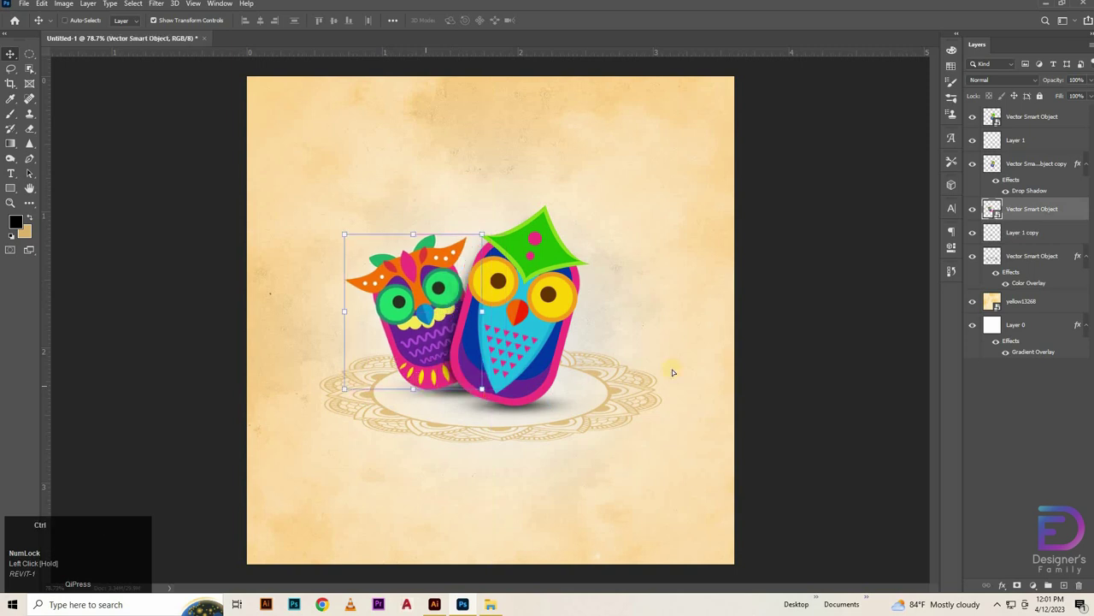
{"action": "key", "text": "ctrl+z"}
{"action": "left_click", "coordinate": [1060, 239]}
Scale the duplicated shadow to about 81.09% width and 79.73% height at X 465 px, Y 692.5 px and apply the transform.
{"action": "left_click", "coordinate": [422, 387], "text": "ctrl+space"}
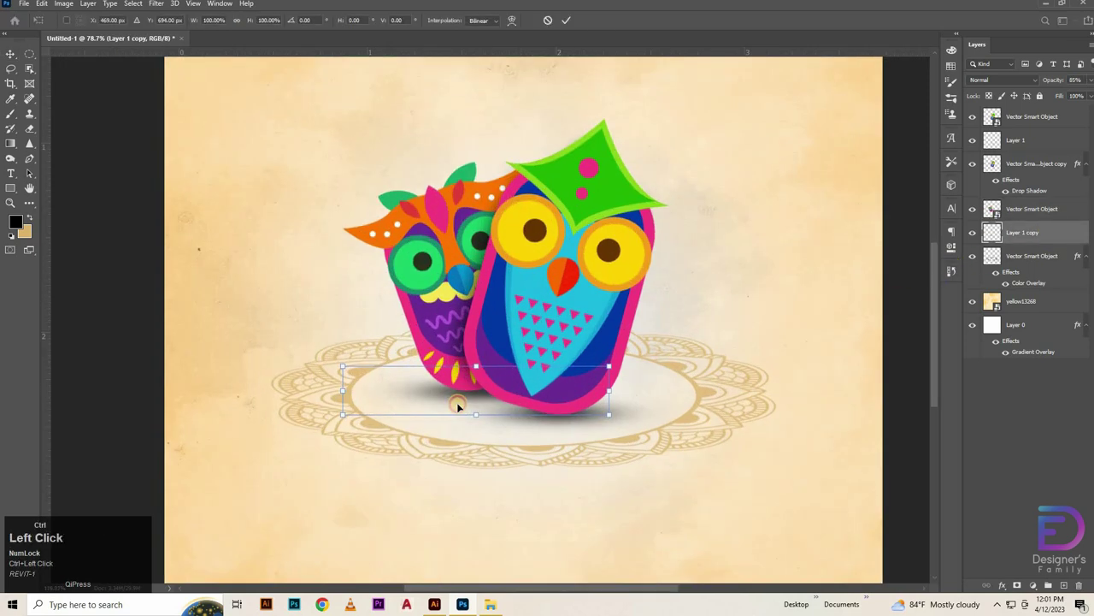
{"action": "left_click", "coordinate": [449, 398], "text": "ctrl+space"}
{"action": "left_click_drag", "start_coordinate": [462, 374], "coordinate": [481, 419]}
{"action": "left_click_drag", "start_coordinate": [390, 401], "coordinate": [358, 392]}
{"action": "left_click_drag", "start_coordinate": [476, 393], "coordinate": [483, 367]}
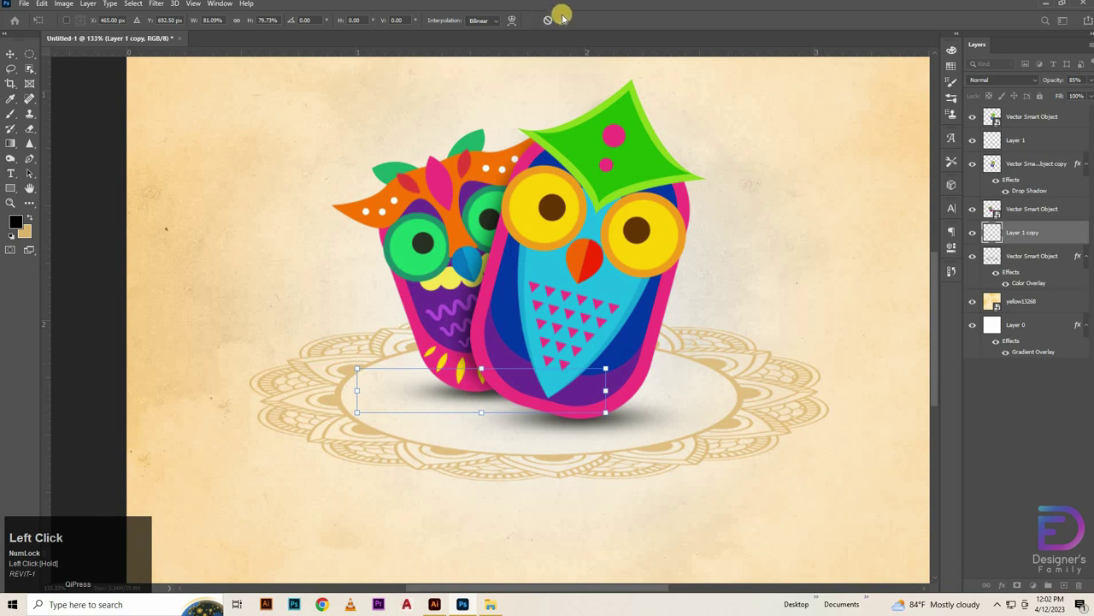
{"action": "left_click", "coordinate": [588, 326]}
Fine-tune the vertical positions of both ground shadows beneath their owls, then deselect the layers.
{"action": "left_click", "coordinate": [468, 410]}
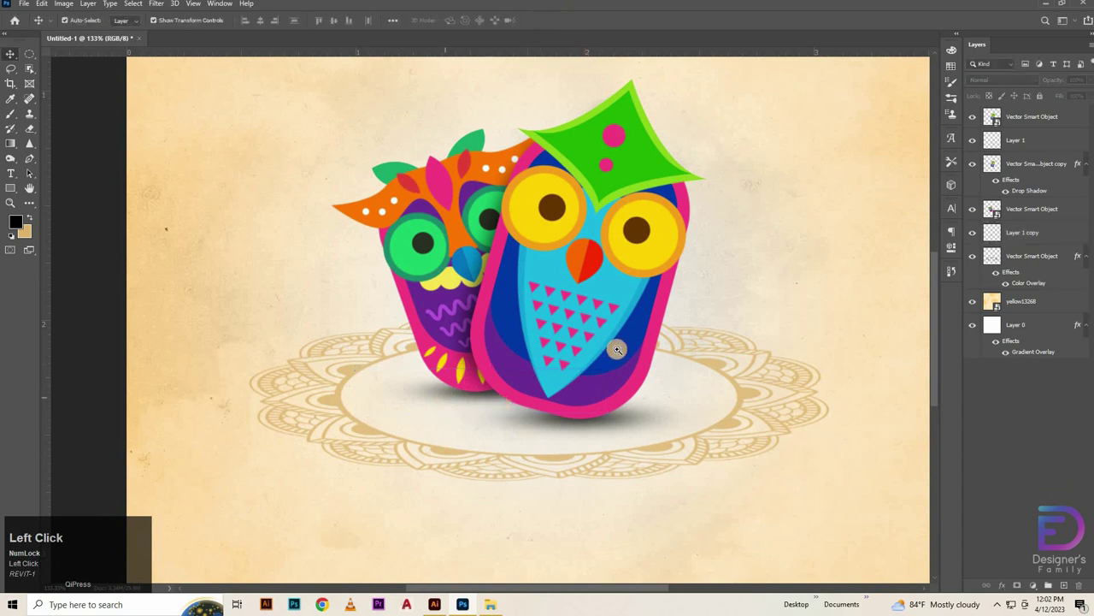
{"action": "key", "text": "ctrl+z"}
{"action": "key", "text": "ctrl+0"}
{"action": "left_click", "coordinate": [794, 367]}
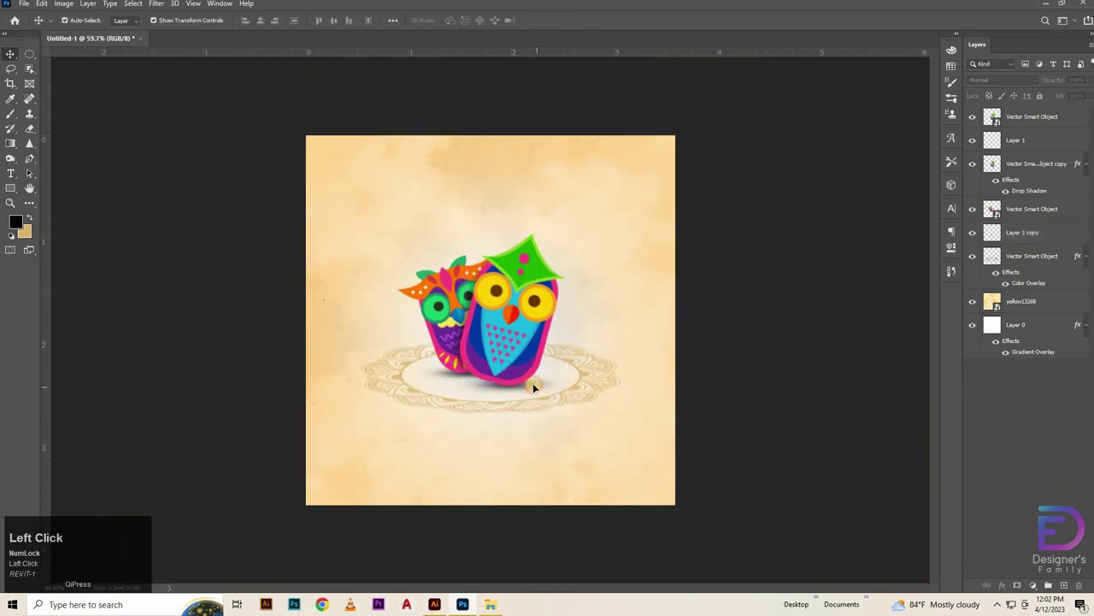
{"action": "left_click", "coordinate": [532, 387]}
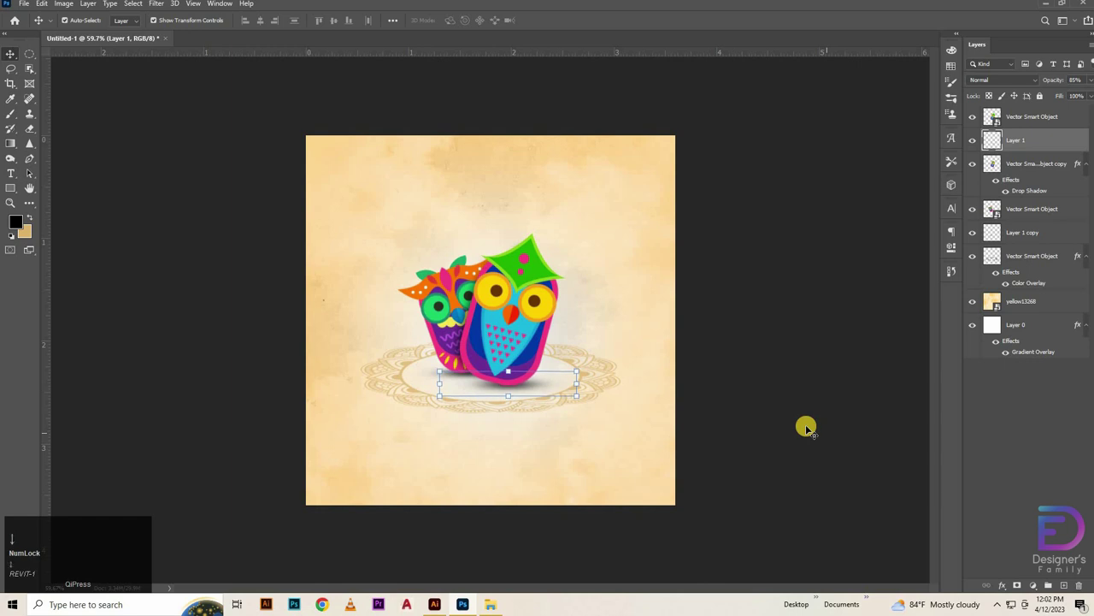
{"action": "left_click", "coordinate": [447, 382]}
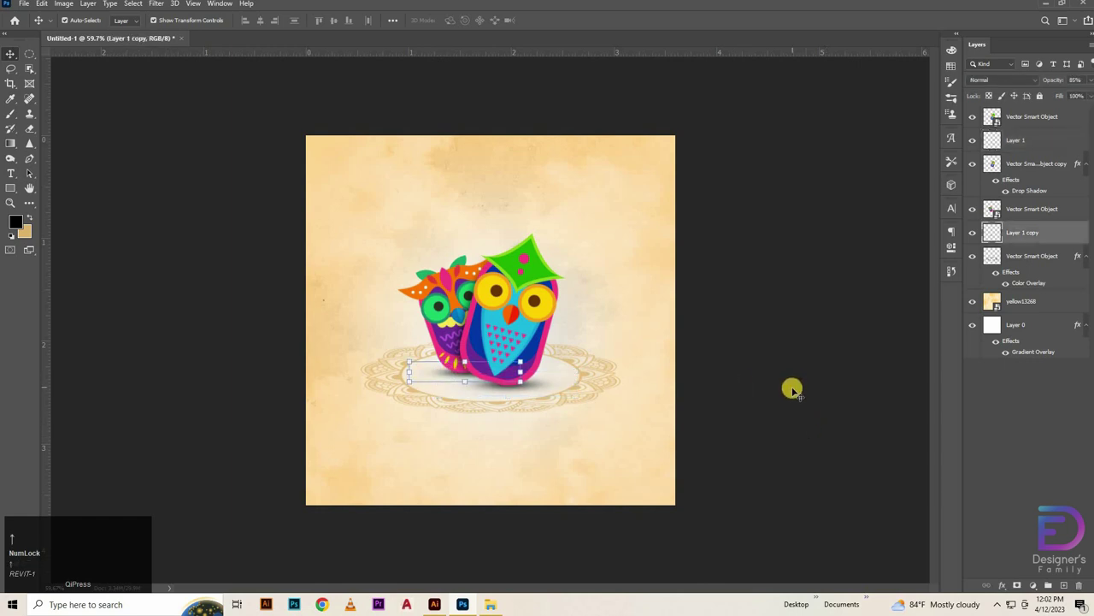
{"action": "left_click", "coordinate": [581, 379]}
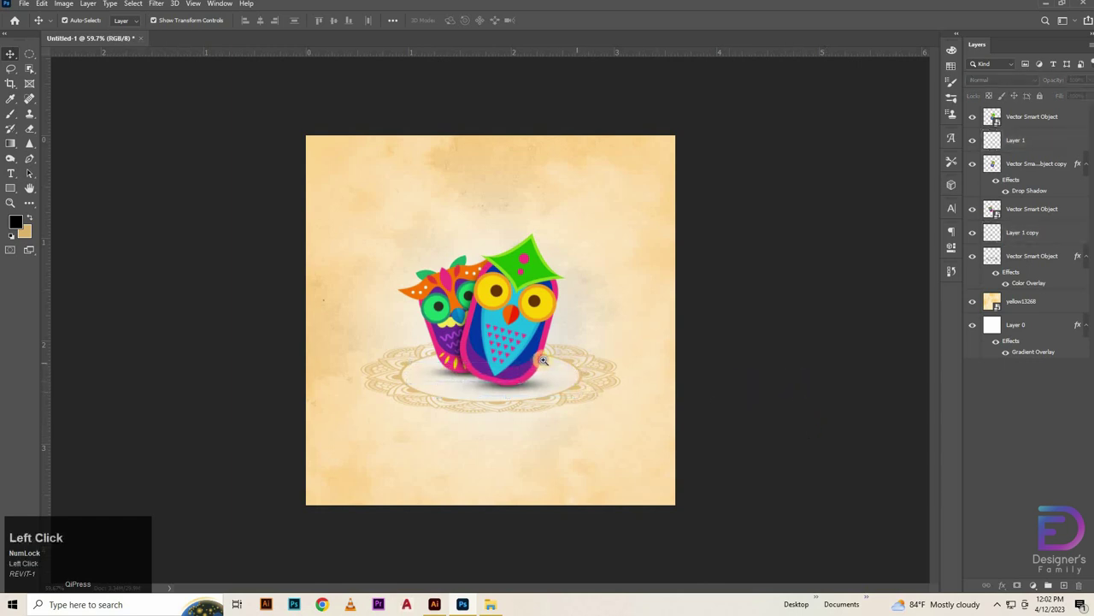
Select the mandala ring's layer and scale the ring down slightly around the owls' base.
{"action": "key", "text": "ctrl+plus"}
{"action": "left_click", "coordinate": [602, 376]}
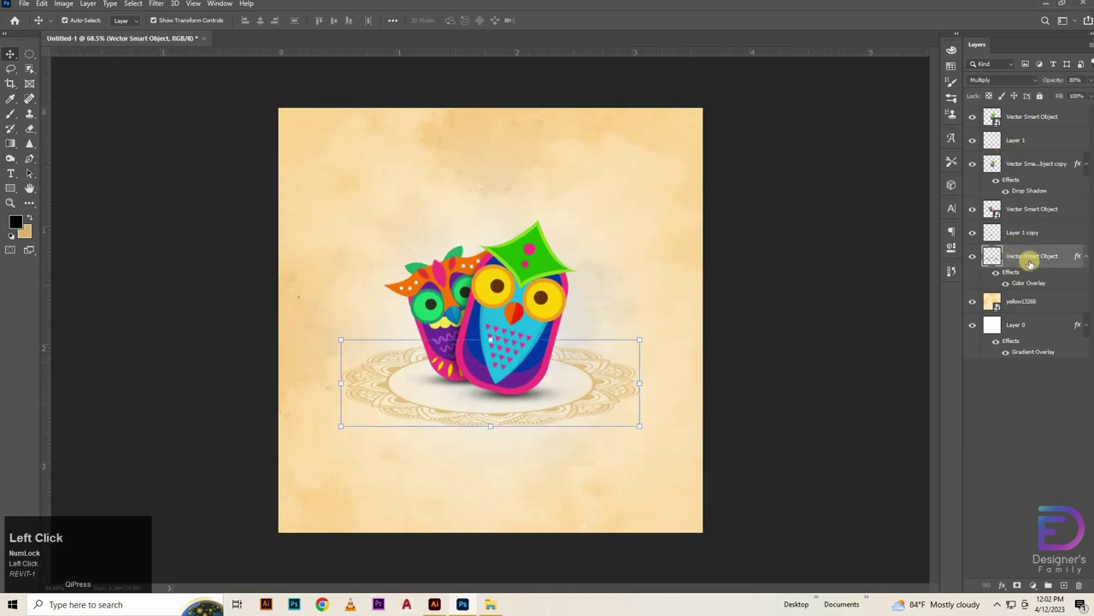
{"action": "left_click_drag", "start_coordinate": [492, 426], "coordinate": [492, 418]}
Scale both owls and their shadow layers together to about 104.97% width and 104.81% height, nudge them down slightly and apply the transform.
{"action": "left_click", "coordinate": [1030, 123]}
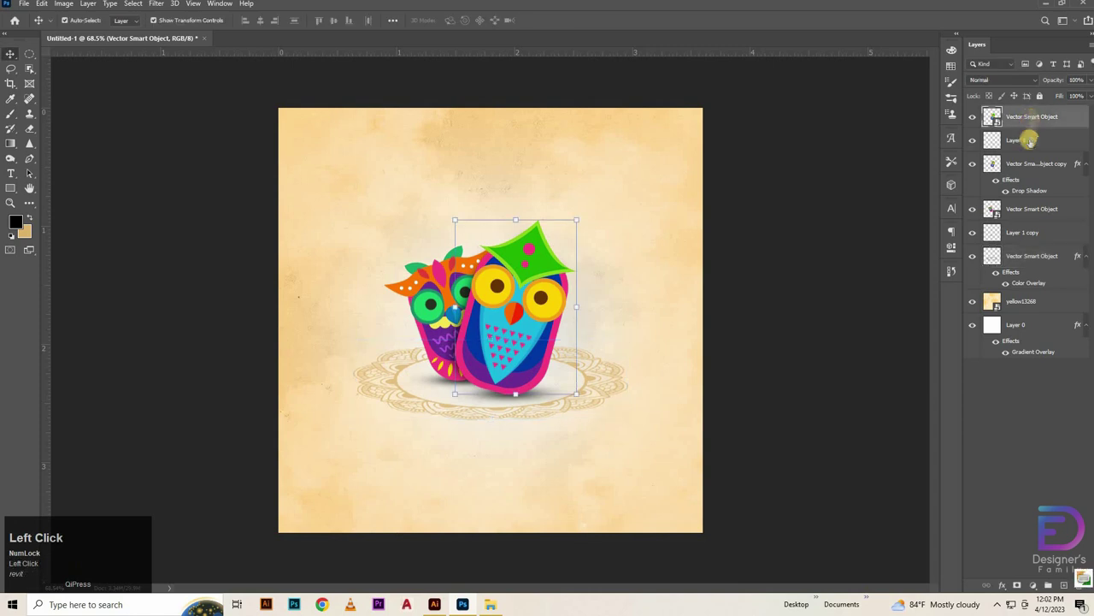
{"action": "left_click", "coordinate": [1017, 243], "text": "shift"}
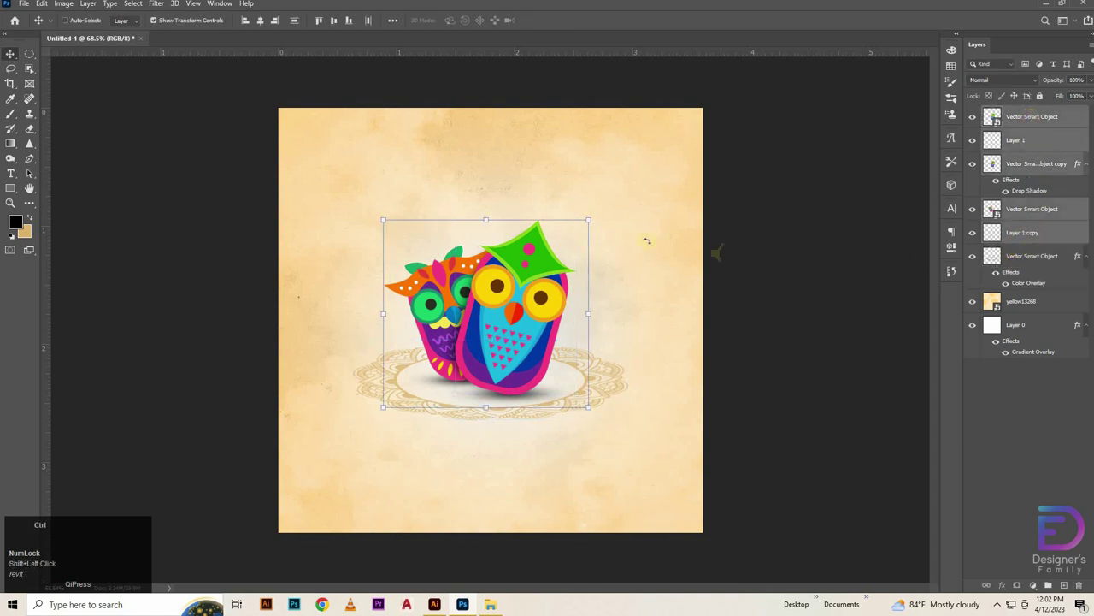
{"action": "left_click_drag", "start_coordinate": [486, 219], "coordinate": [489, 208]}
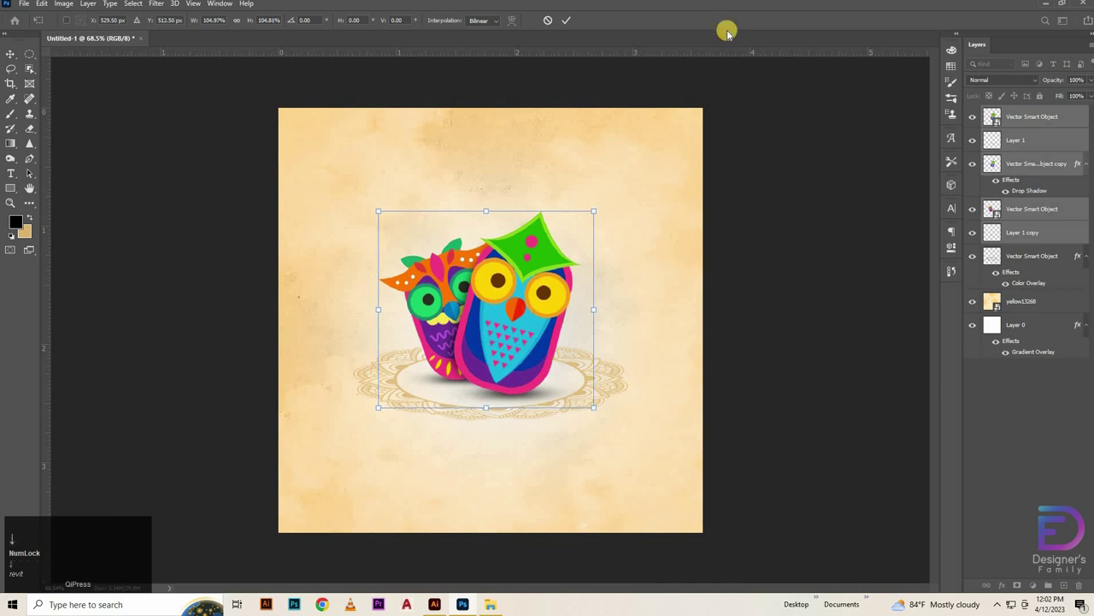
{"action": "key", "text": "Down"}
{"action": "key", "text": "Down"}
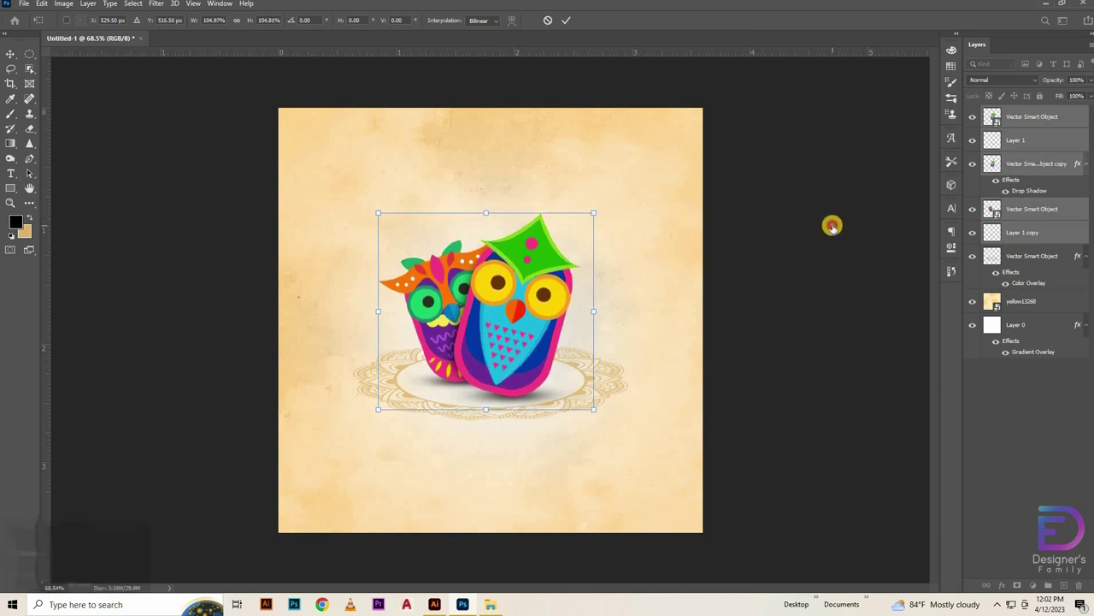
{"action": "left_click", "coordinate": [832, 227]}
{"action": "left_click", "coordinate": [491, 402]}
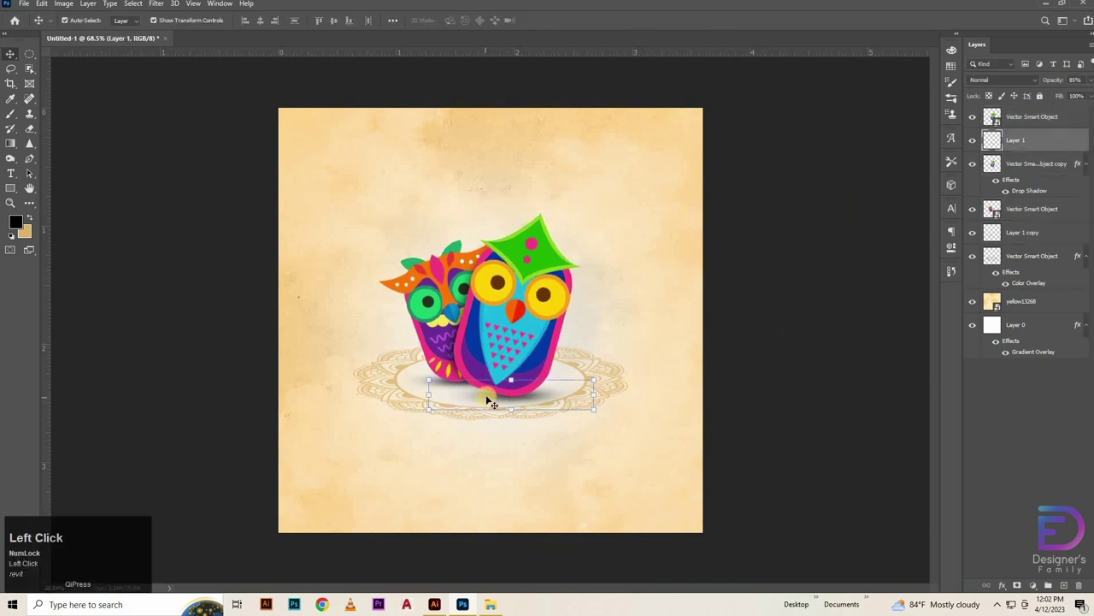
{"action": "key", "text": "ctrl+t"}
{"action": "right_click", "coordinate": [489, 398]}
{"action": "left_click", "coordinate": [511, 266]}
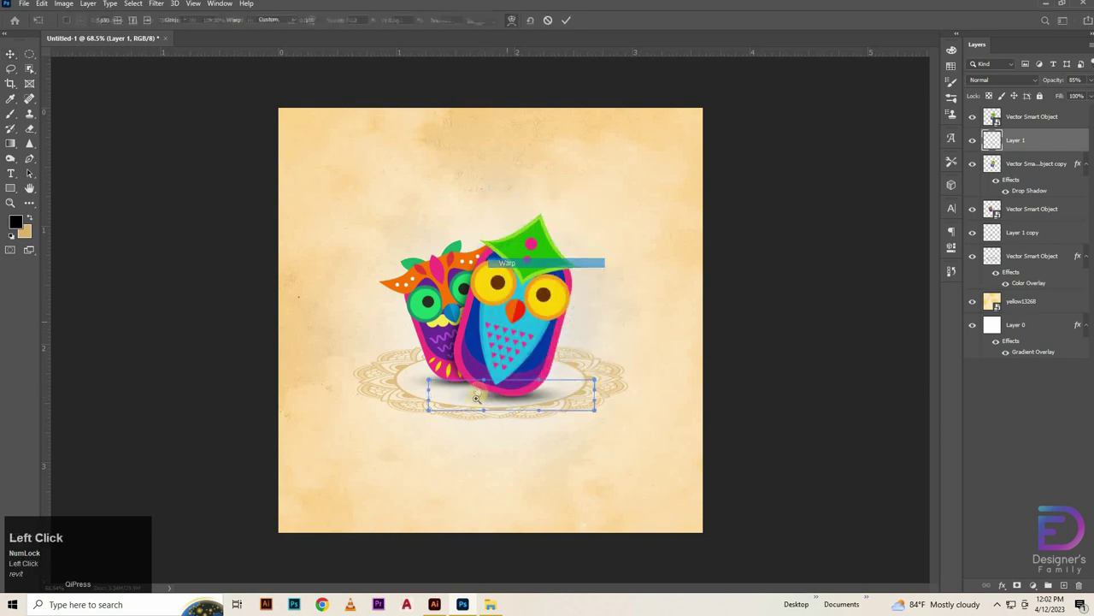
{"action": "left_click", "coordinate": [476, 397], "text": "ctrl"}
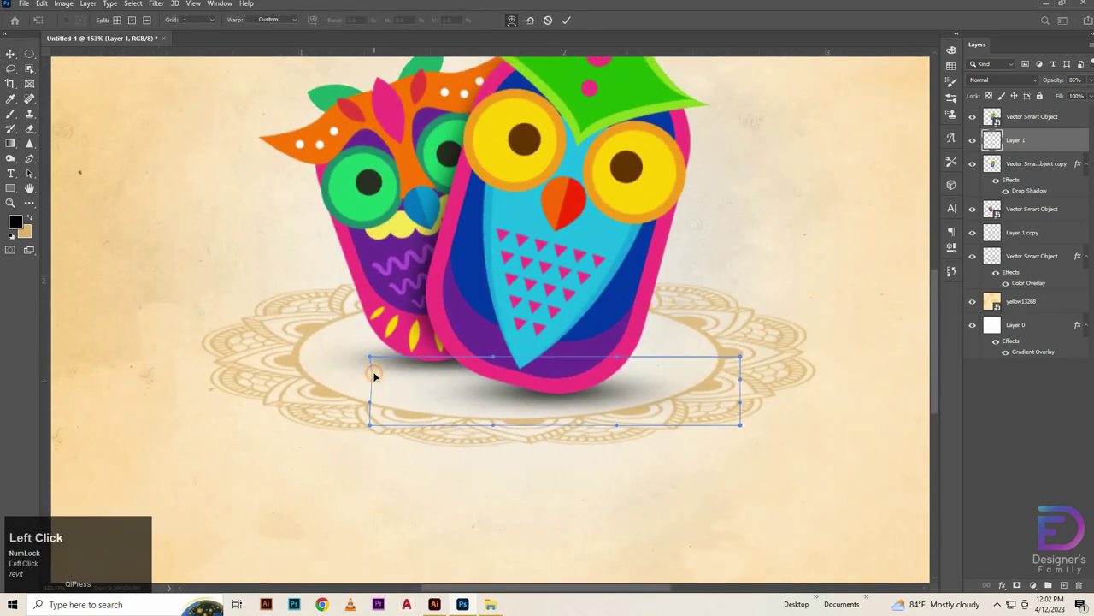
{"action": "left_click", "coordinate": [970, 459]}
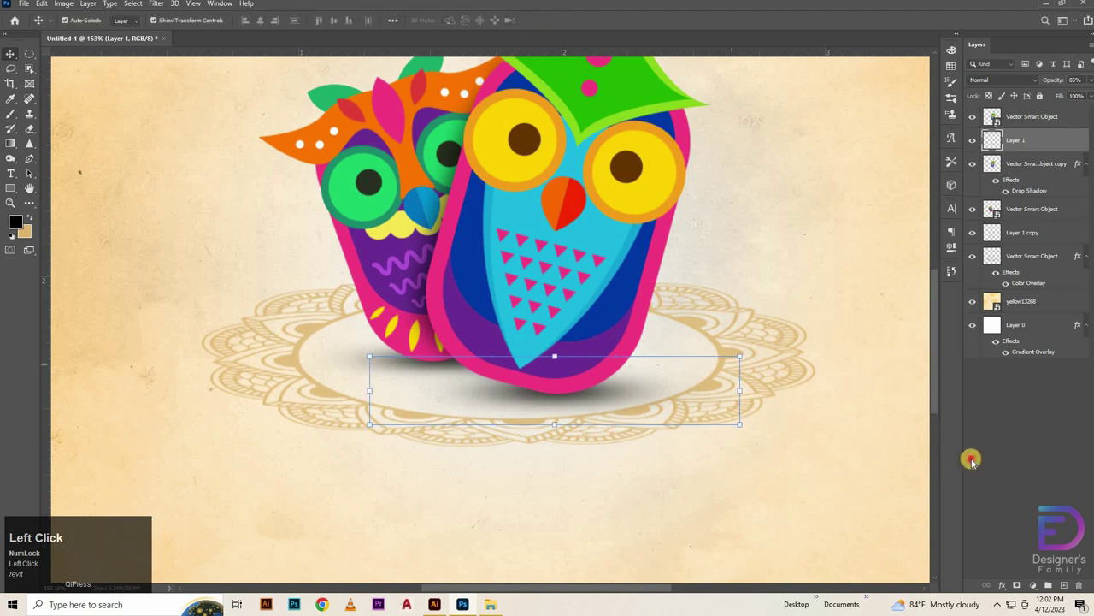
Group the owl, shadow and mandala layers and scale the group to 101.57% at about X 540 px, Y 535 px.
{"action": "left_click_drag", "start_coordinate": [647, 369], "coordinate": [830, 327]}
{"action": "left_click", "coordinate": [1027, 125]}
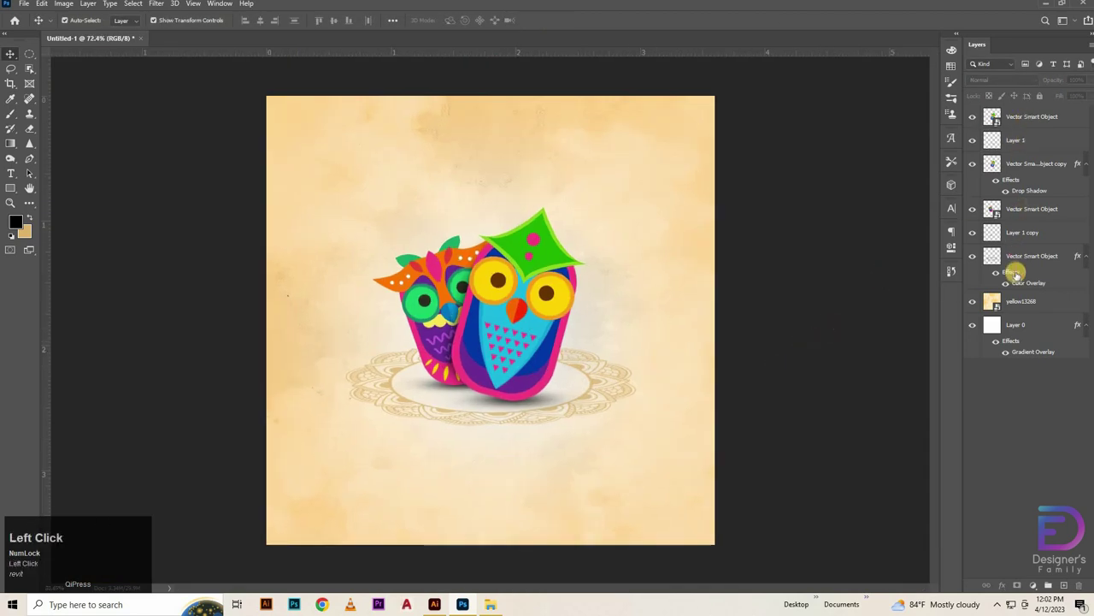
{"action": "left_click", "coordinate": [1027, 274], "text": "shift"}
{"action": "key", "text": "ctrl+g"}
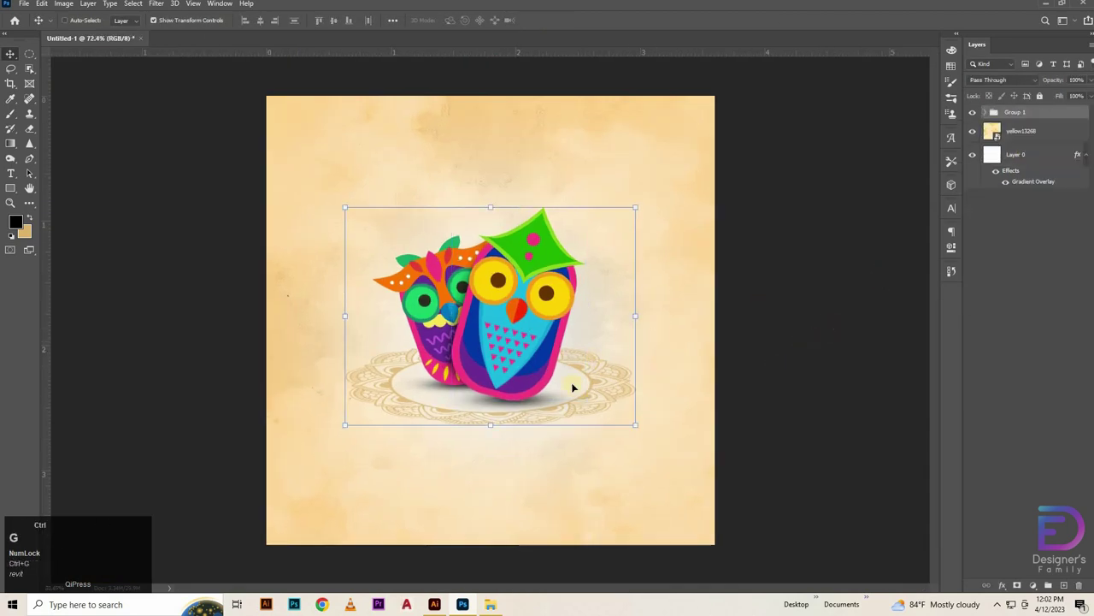
{"action": "left_click_drag", "start_coordinate": [494, 425], "coordinate": [494, 429]}
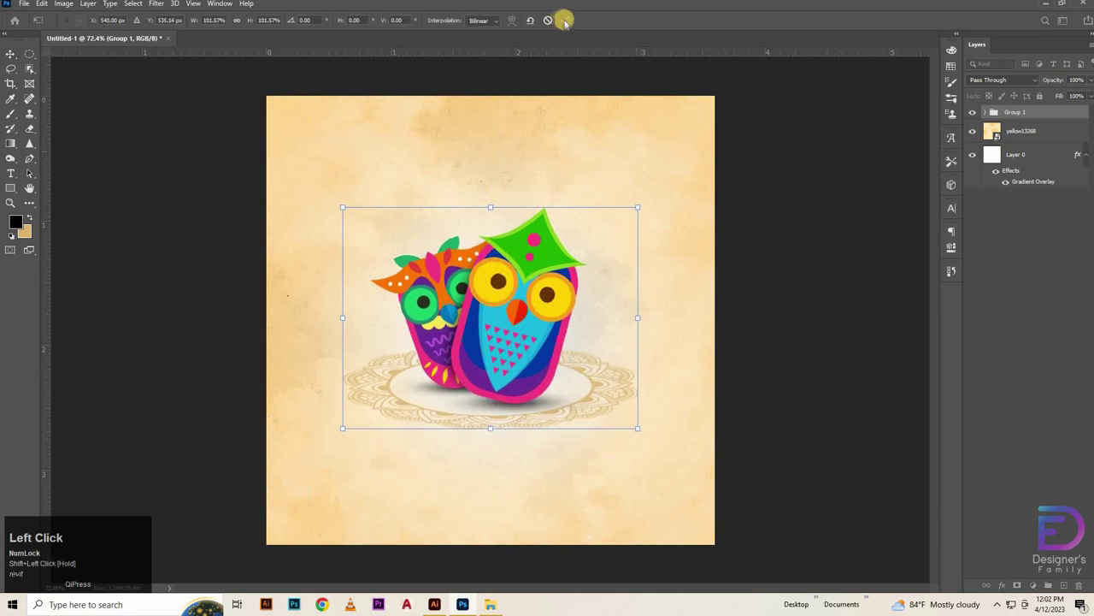
{"action": "left_click", "coordinate": [825, 258]}
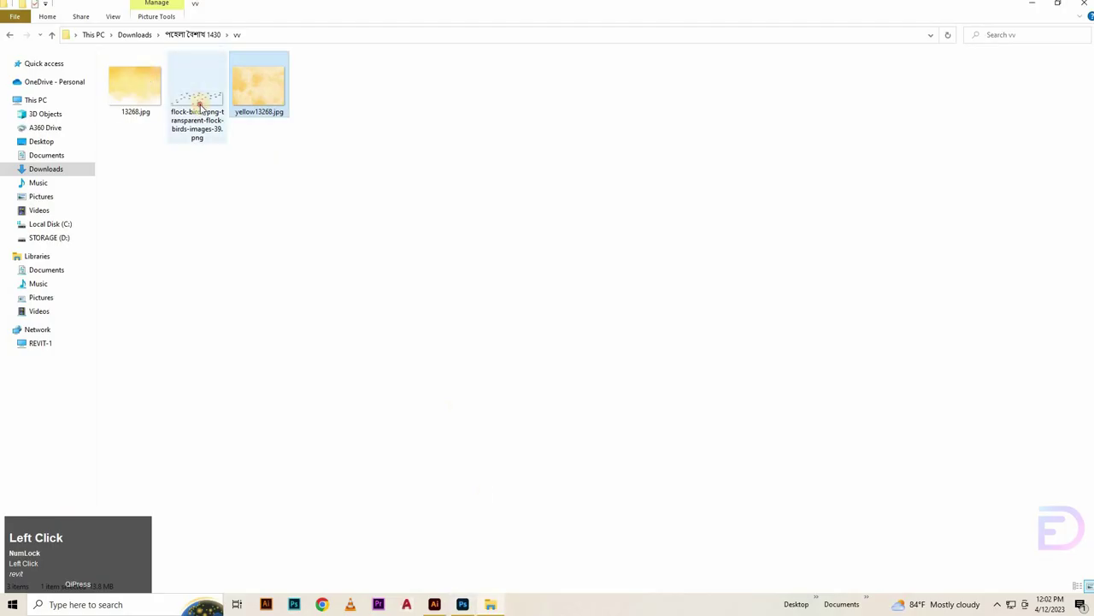
Place flock-birds-png-transparent-flock-birds-images-39.png from the vv folder into the poster and move the flock to the area above the owls.
{"action": "left_click_drag", "start_coordinate": [197, 109], "coordinate": [728, 310]}
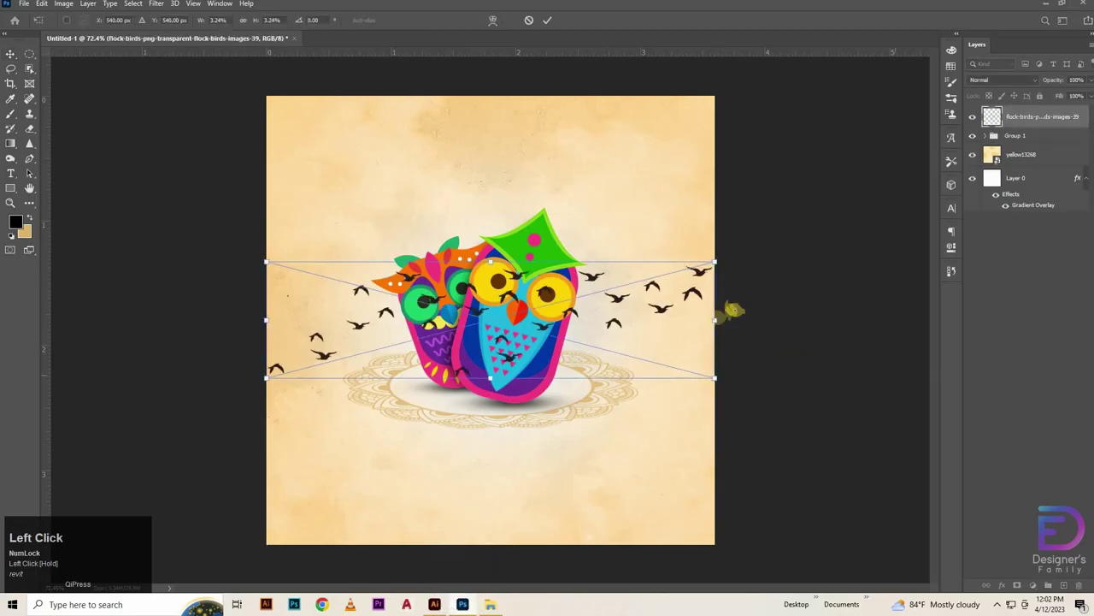
{"action": "key", "text": "Return"}
{"action": "left_click_drag", "start_coordinate": [621, 310], "coordinate": [618, 161]}
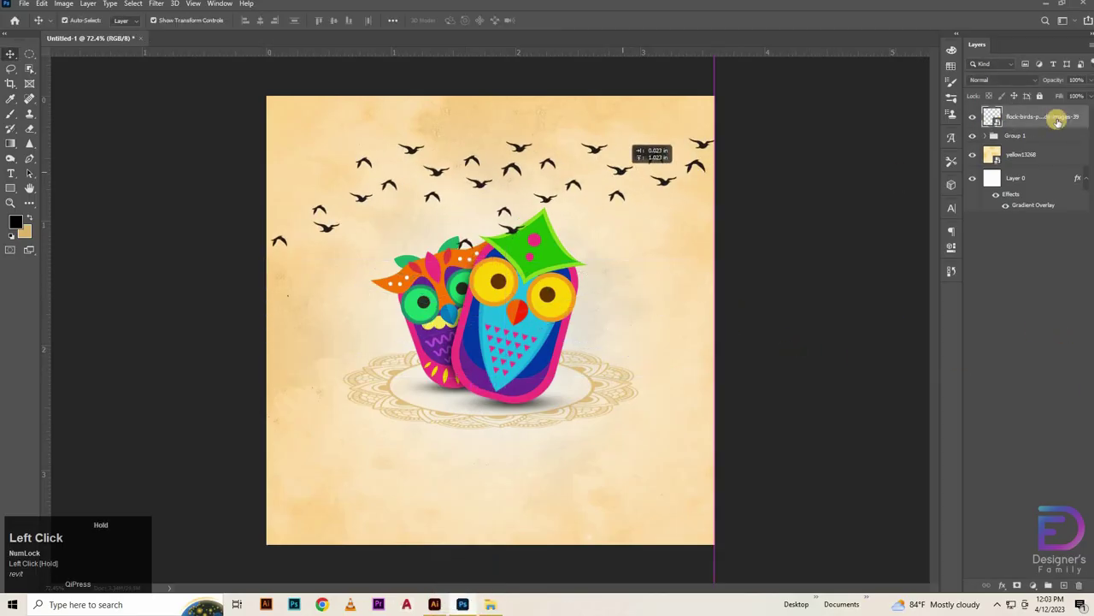
{"action": "key", "text": "ctrl+t"}
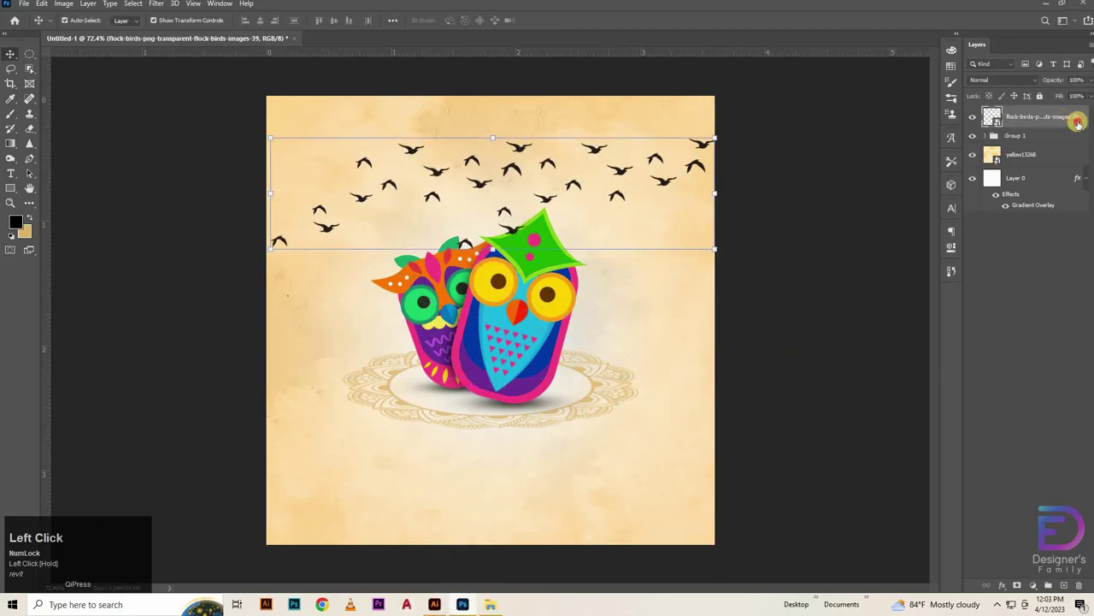
Rasterize the flock layer and erase the birds on the left side of the poster with the Eraser tool.
{"action": "key", "text": "e"}
{"action": "left_click", "coordinate": [507, 239]}
{"action": "left_click", "coordinate": [533, 230]}
{"action": "left_click", "coordinate": [382, 165]}
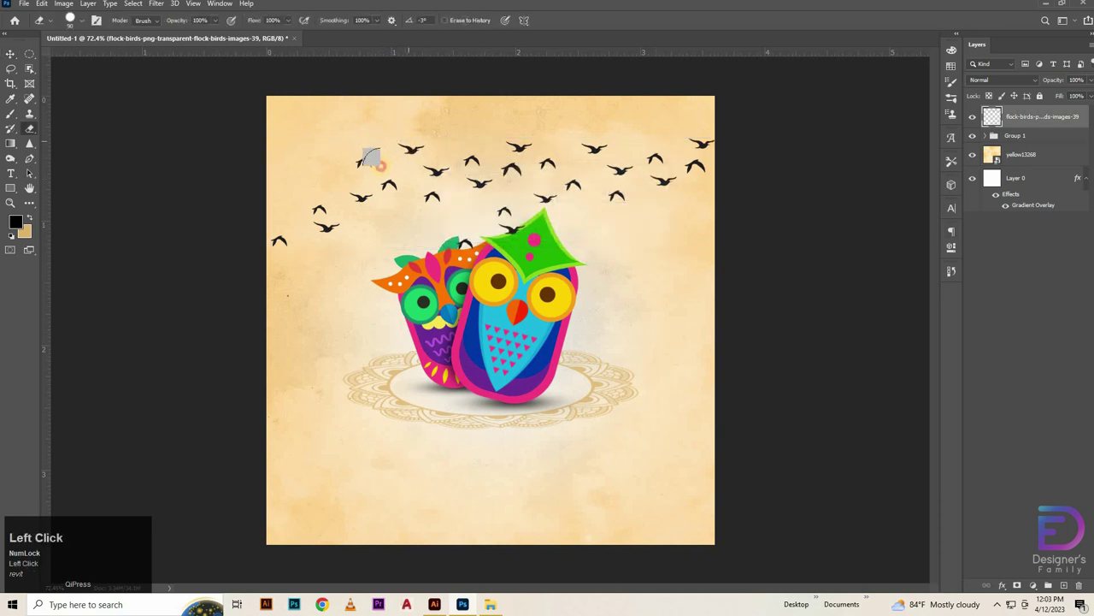
{"action": "mouse_move", "coordinate": [381, 166]}
{"action": "left_mouse_down"}
{"action": "mouse_move", "coordinate": [238, 262]}
{"action": "mouse_move", "coordinate": [292, 248]}
{"action": "mouse_move", "coordinate": [384, 190]}
{"action": "mouse_move", "coordinate": [165, 325]}
{"action": "mouse_move", "coordinate": [270, 181]}
{"action": "mouse_move", "coordinate": [329, 209]}
{"action": "mouse_move", "coordinate": [340, 190]}
{"action": "mouse_move", "coordinate": [359, 226]}
{"action": "left_mouse_up"}
Convert the trimmed flock of birds layer to a Smart Object.
{"action": "key", "text": "v"}
{"action": "right_click", "coordinate": [1060, 117]}
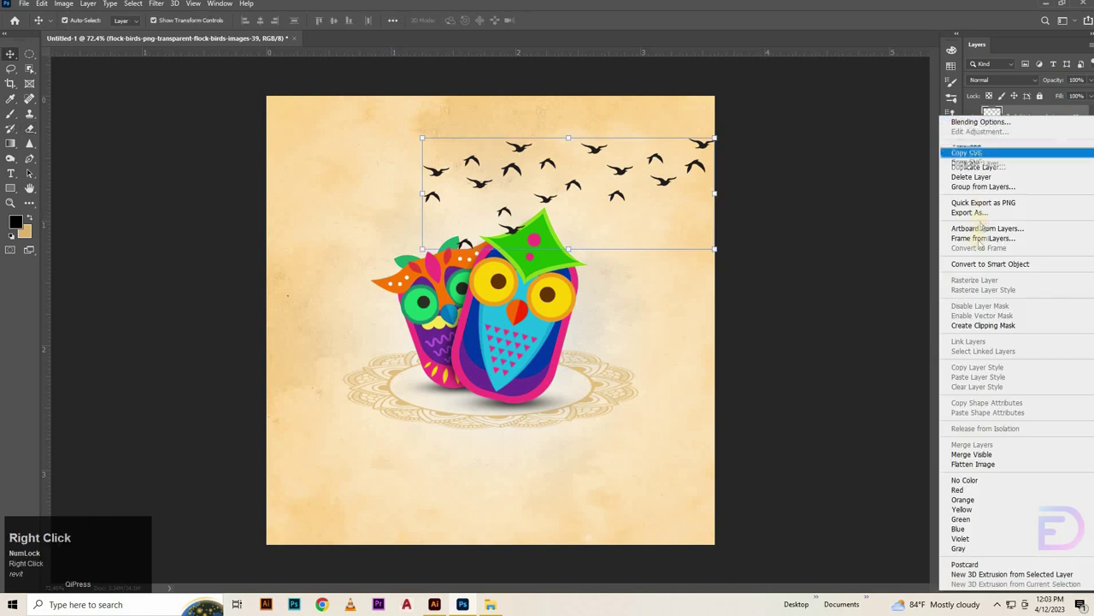
{"action": "left_click", "coordinate": [992, 263]}
Add a Color Overlay with the grey #656565 to the flock of birds layer.
{"action": "double_click", "coordinate": [1083, 121]}
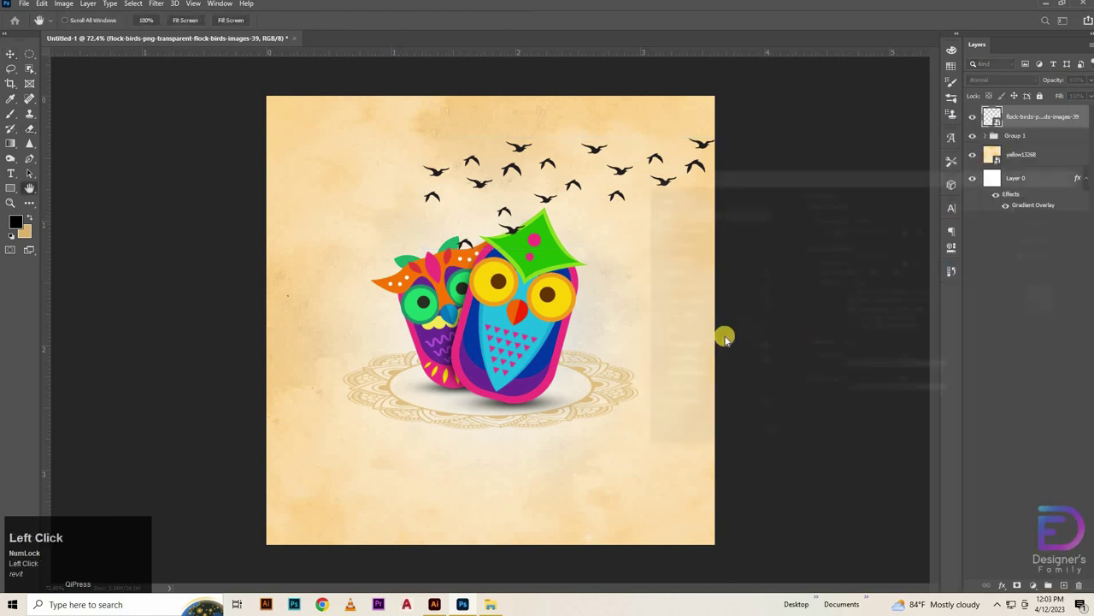
{"action": "left_click", "coordinate": [684, 342]}
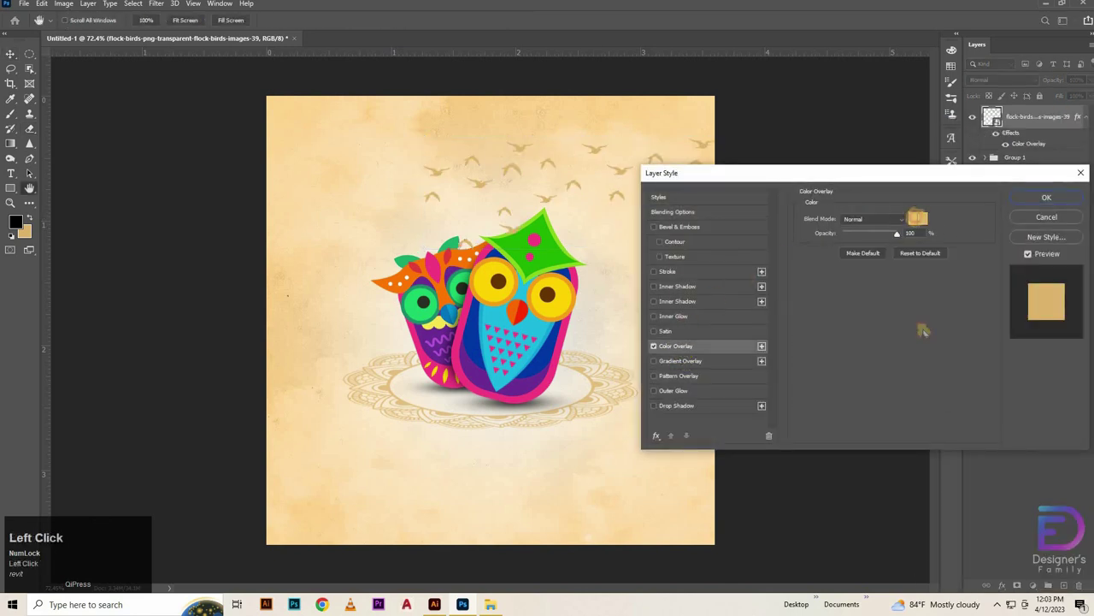
{"action": "type", "text": "65"}
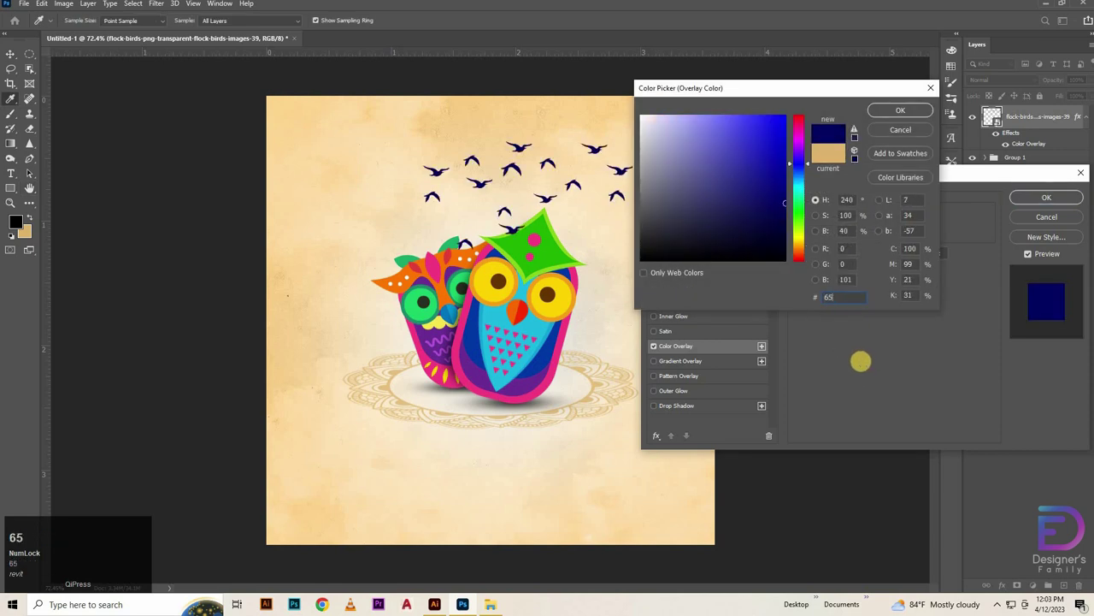
{"action": "type", "text": "6565"}
{"action": "key", "text": "Return"}
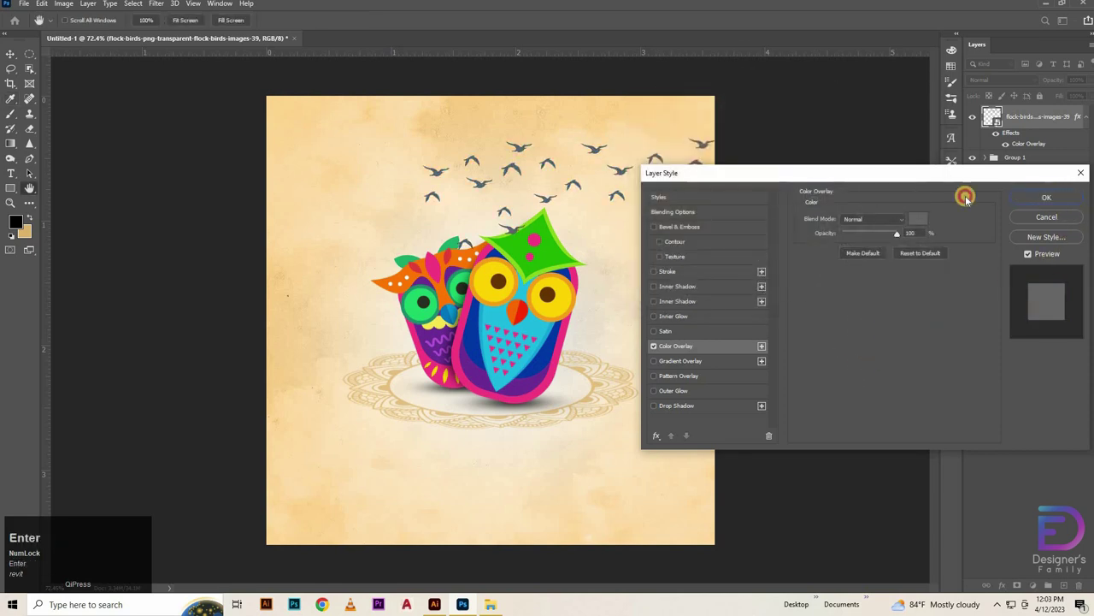
{"action": "left_click", "coordinate": [1026, 199]}
Scale the flock of birds to about 57%, place it just above the owls and set its layer opacity to 80%.
{"action": "left_click_drag", "start_coordinate": [716, 190], "coordinate": [646, 189]}
{"action": "left_click_drag", "start_coordinate": [569, 188], "coordinate": [539, 167]}
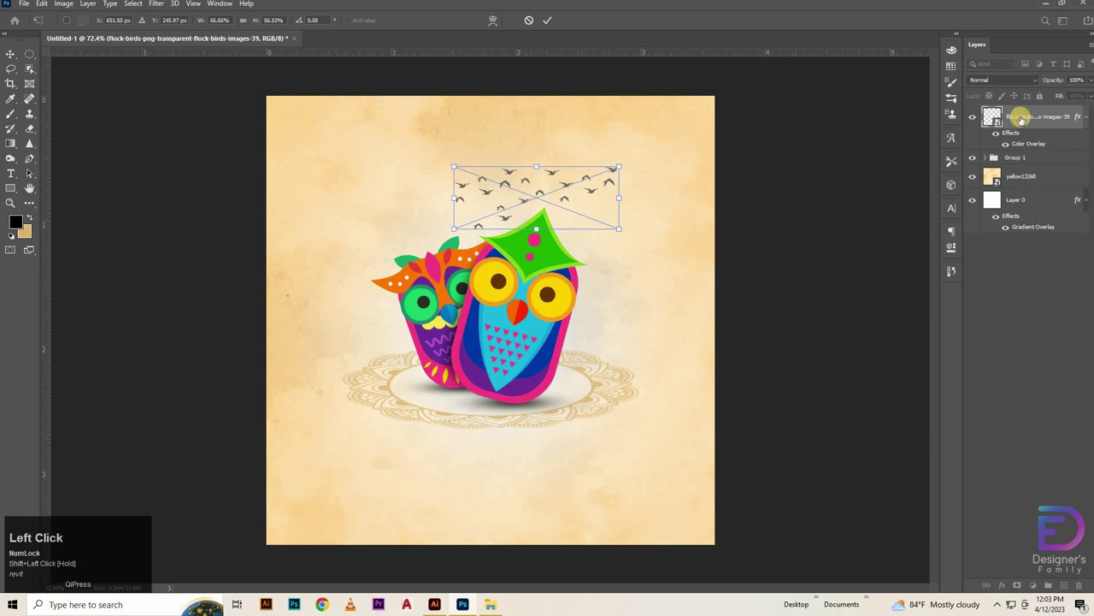
{"action": "left_click", "coordinate": [1031, 120]}
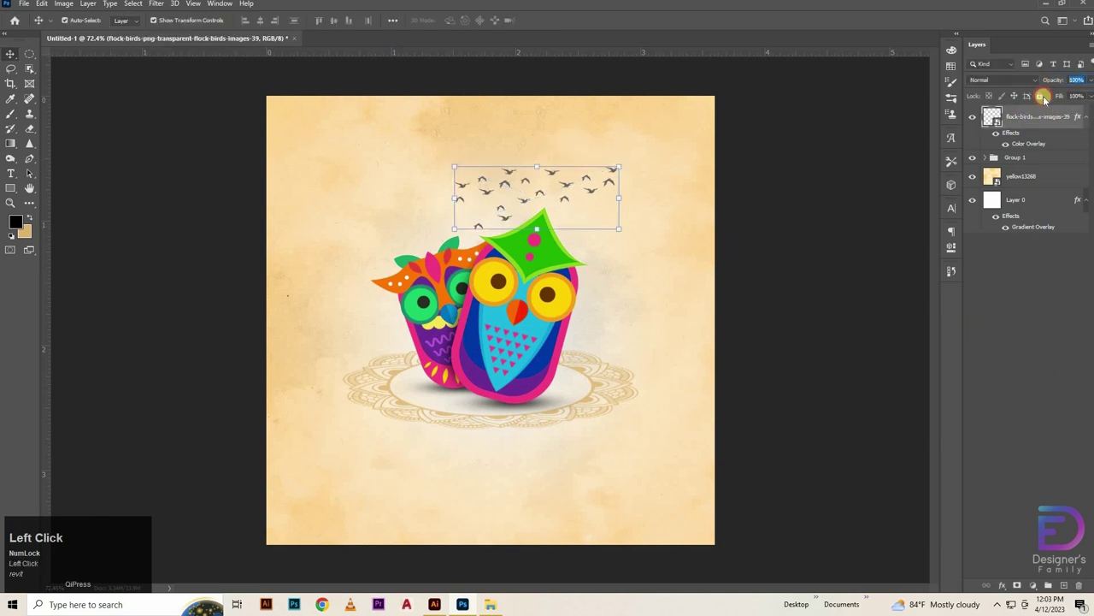
{"action": "key", "text": "shift+Down"}
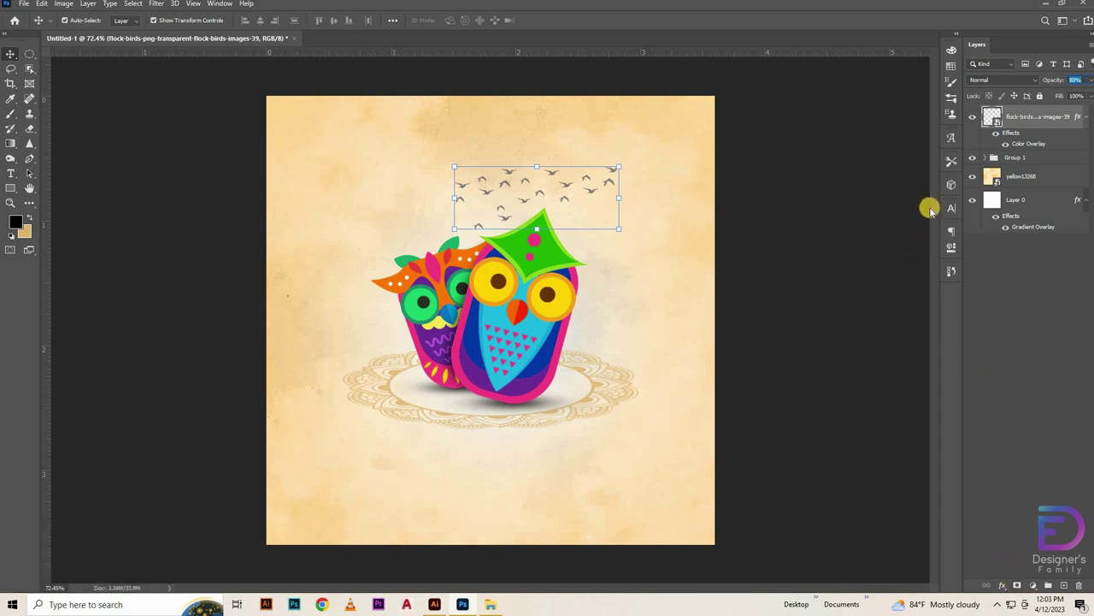
Add a layer mask to the flock and fade its left and right ends with black-to-transparent gradients.
{"action": "left_click", "coordinate": [1016, 587]}
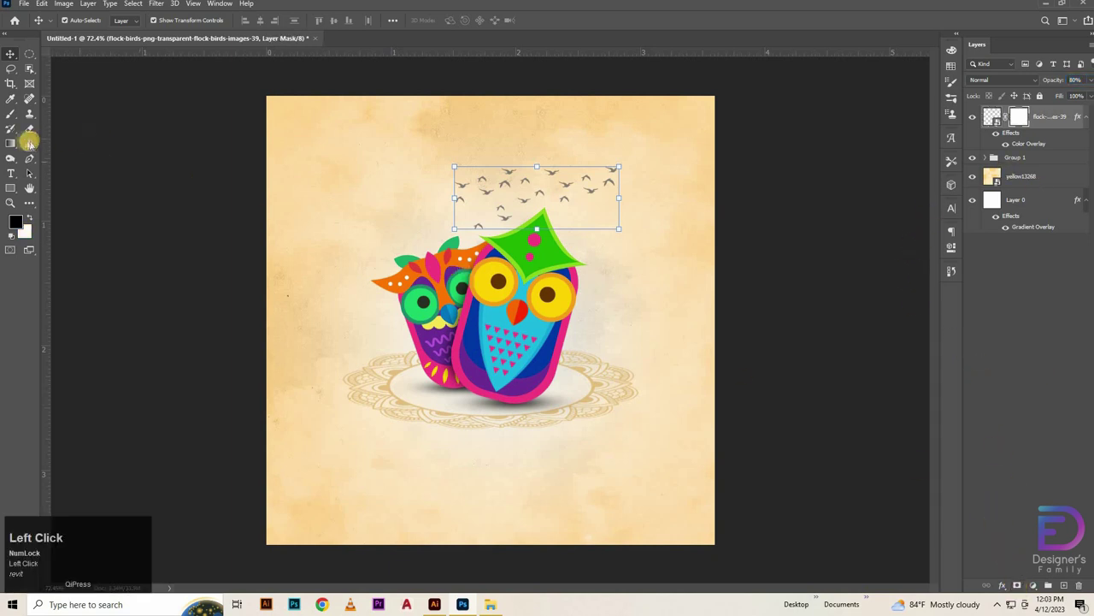
{"action": "key", "text": "g"}
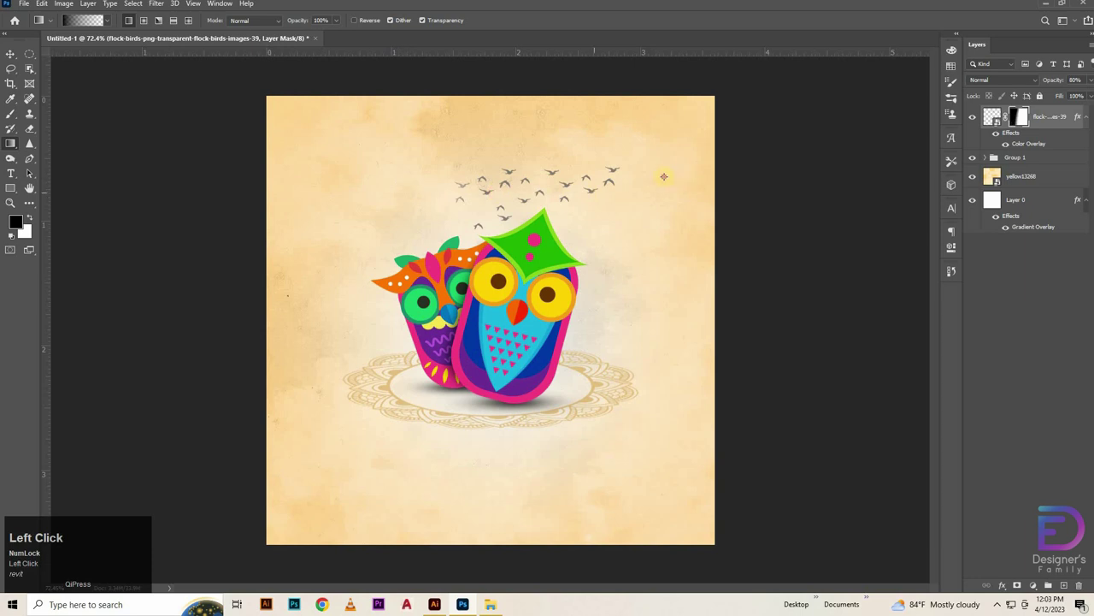
{"action": "left_click", "coordinate": [11, 53]}
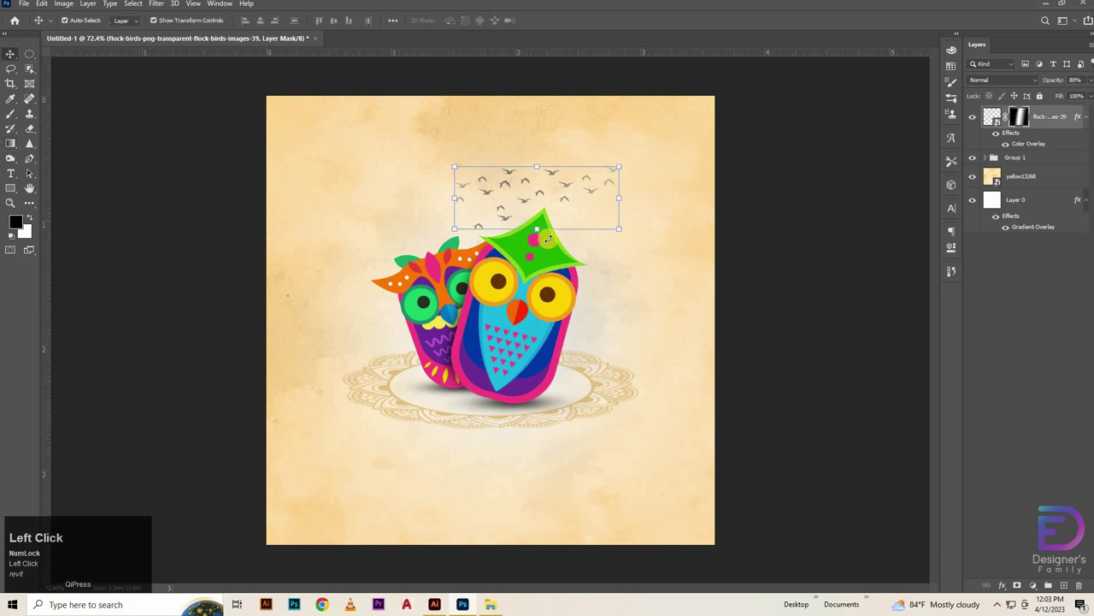
{"action": "left_click", "coordinate": [756, 309]}
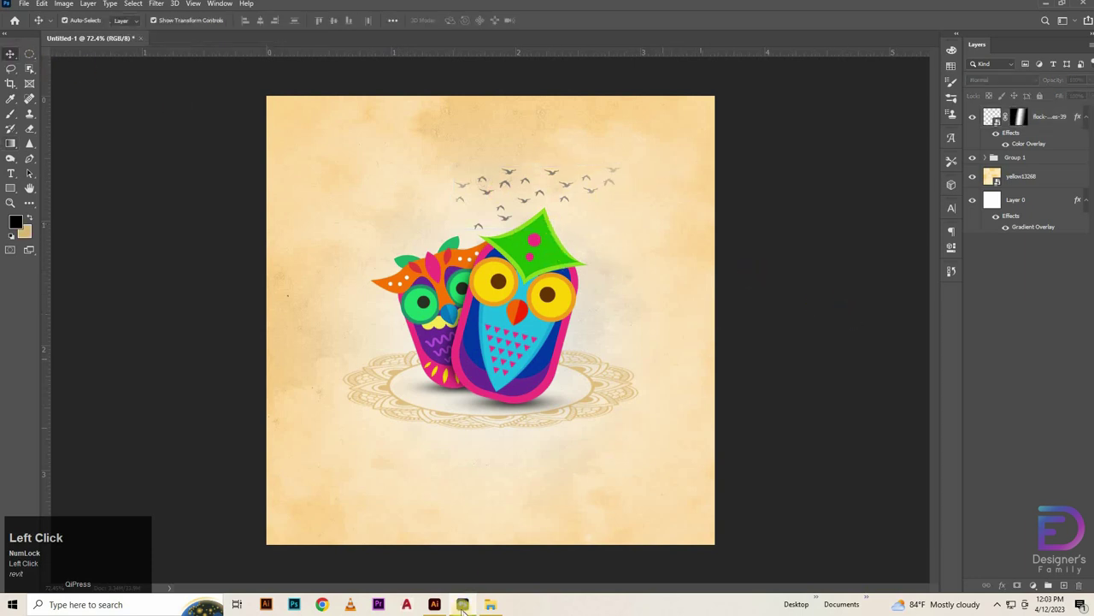
Switch to Illustrator and copy the two-line Bengali verse beginning "মুছে যাক গ্লানি".
{"action": "left_click", "coordinate": [462, 605]}
{"action": "left_click_drag", "start_coordinate": [473, 107], "coordinate": [770, 349]}
{"action": "left_click", "coordinate": [274, 266]}
{"action": "key", "text": "t"}
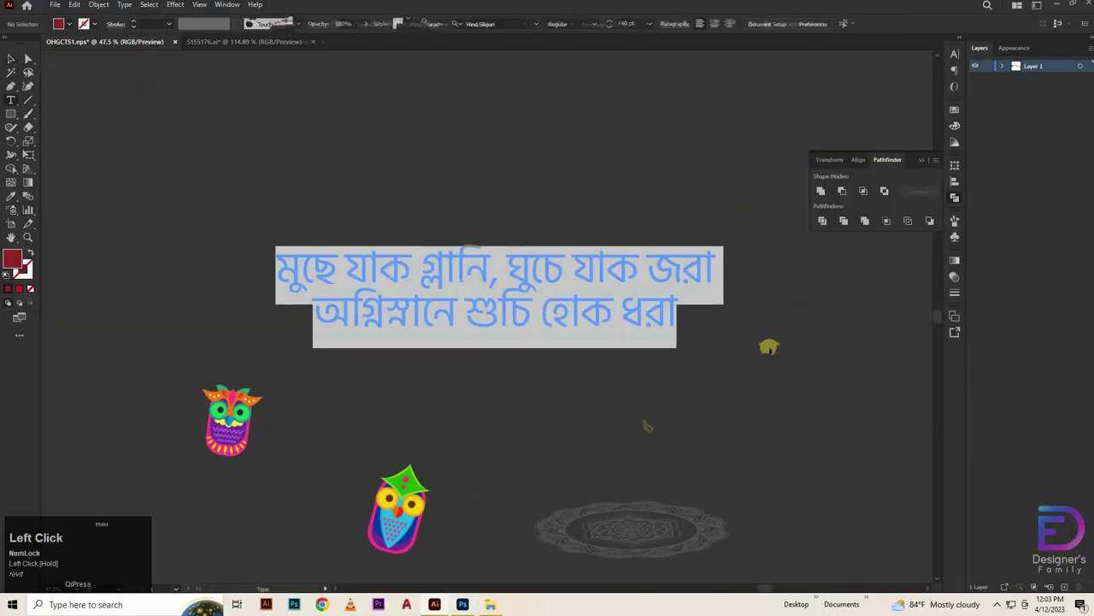
{"action": "key", "text": "ctrl+c"}
Switch back to Photoshop, paste the Bengali verse as a text layer, and scale it down centred below the mandala.
{"action": "left_click", "coordinate": [461, 604]}
{"action": "key", "text": "t"}
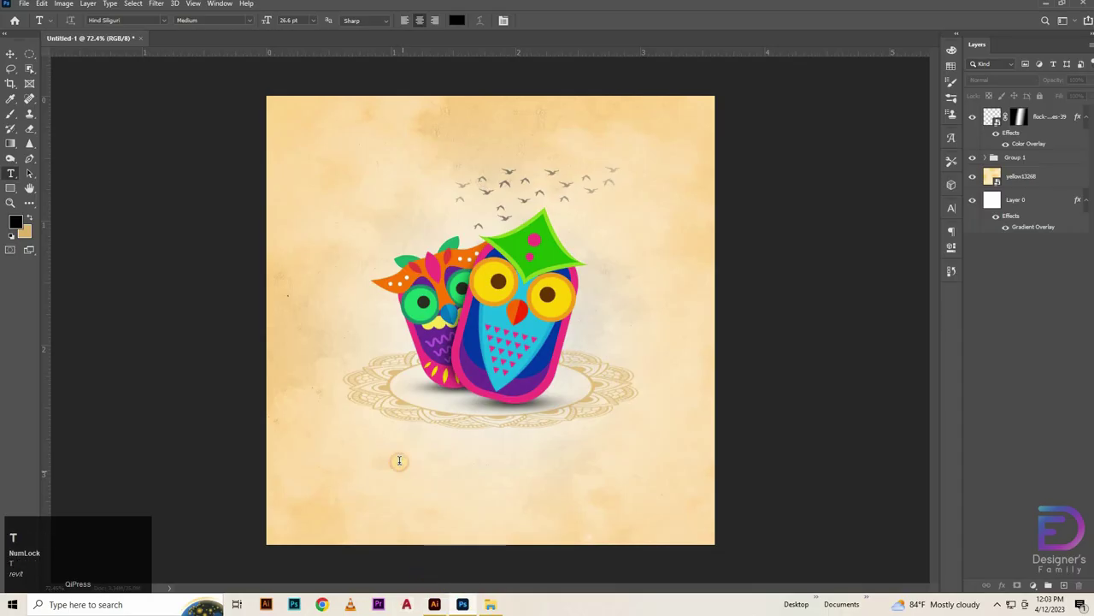
{"action": "left_click", "coordinate": [399, 461]}
{"action": "key", "text": "ctrl+v"}
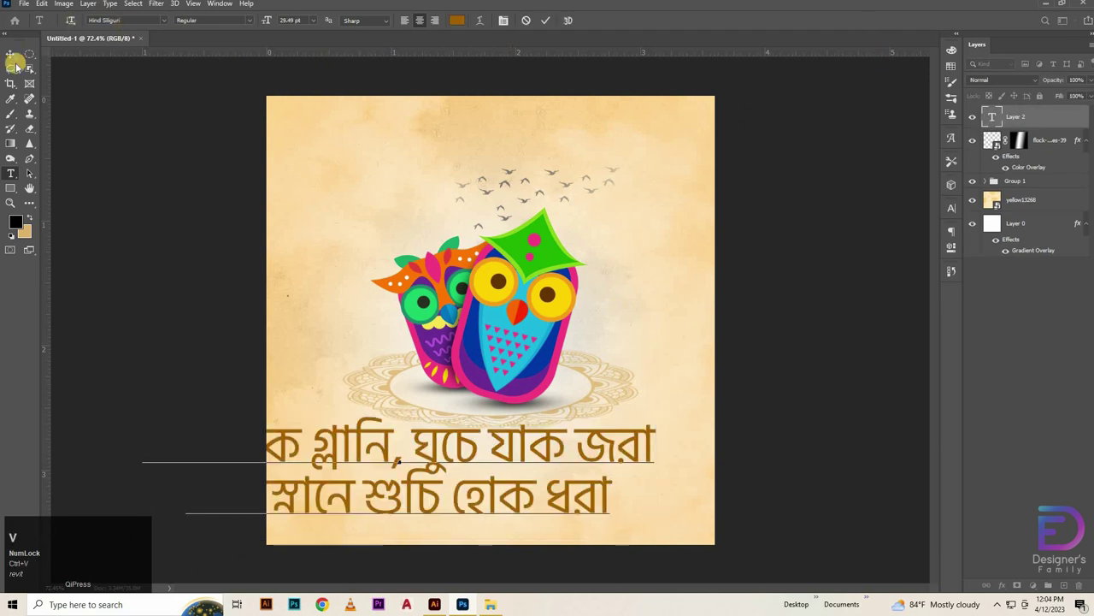
{"action": "left_click", "coordinate": [11, 54]}
{"action": "left_click_drag", "start_coordinate": [399, 417], "coordinate": [414, 477]}
{"action": "left_click_drag", "start_coordinate": [443, 494], "coordinate": [556, 461]}
{"action": "key", "text": "Return"}
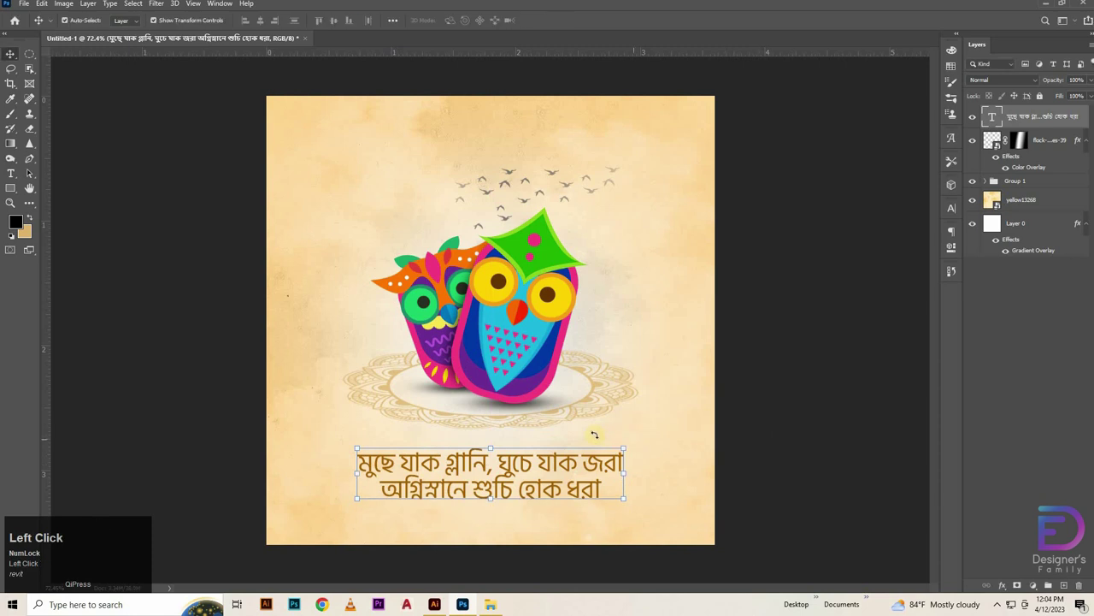
Set the font size of the verse's first line to 15 pt.
{"action": "key", "text": "t"}
{"action": "triple_click", "coordinate": [458, 460]}
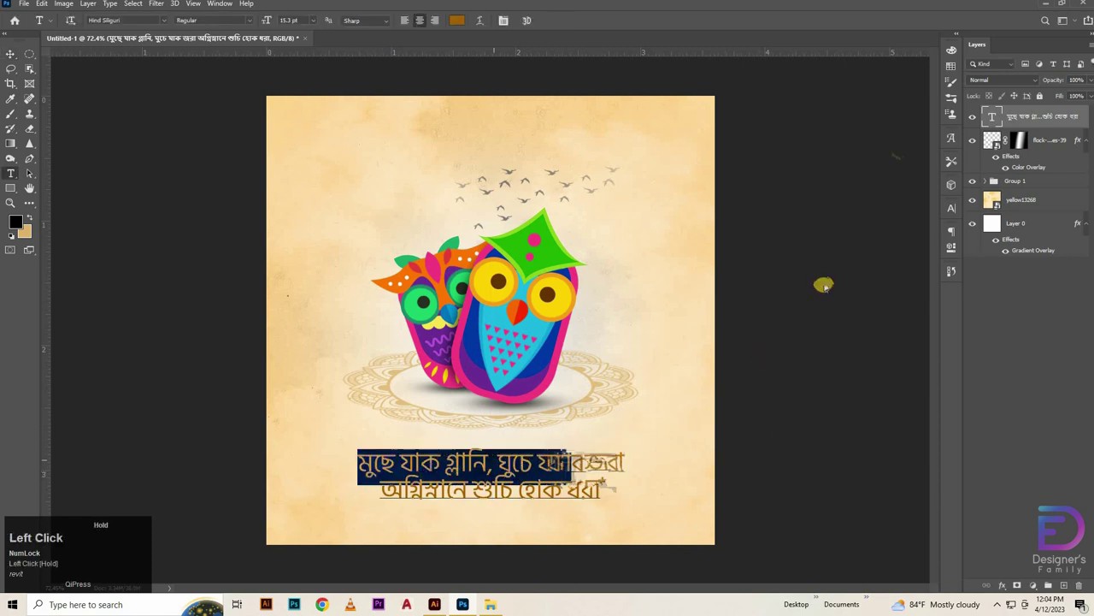
{"action": "left_click", "coordinate": [952, 216]}
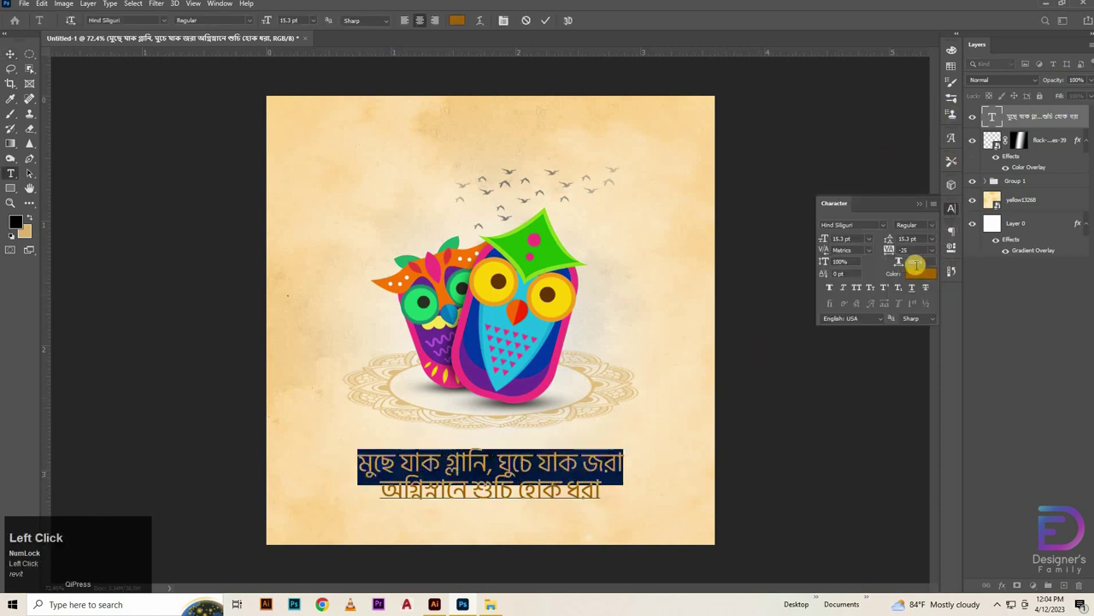
{"action": "left_click", "coordinate": [869, 243]}
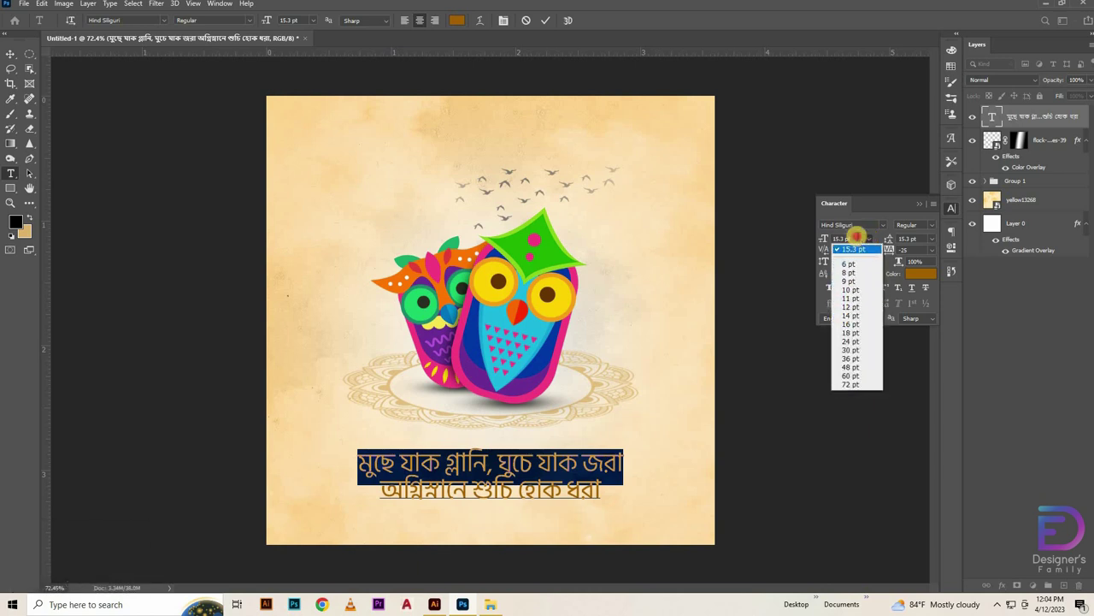
{"action": "left_click", "coordinate": [855, 237]}
{"action": "type", "text": "15"}
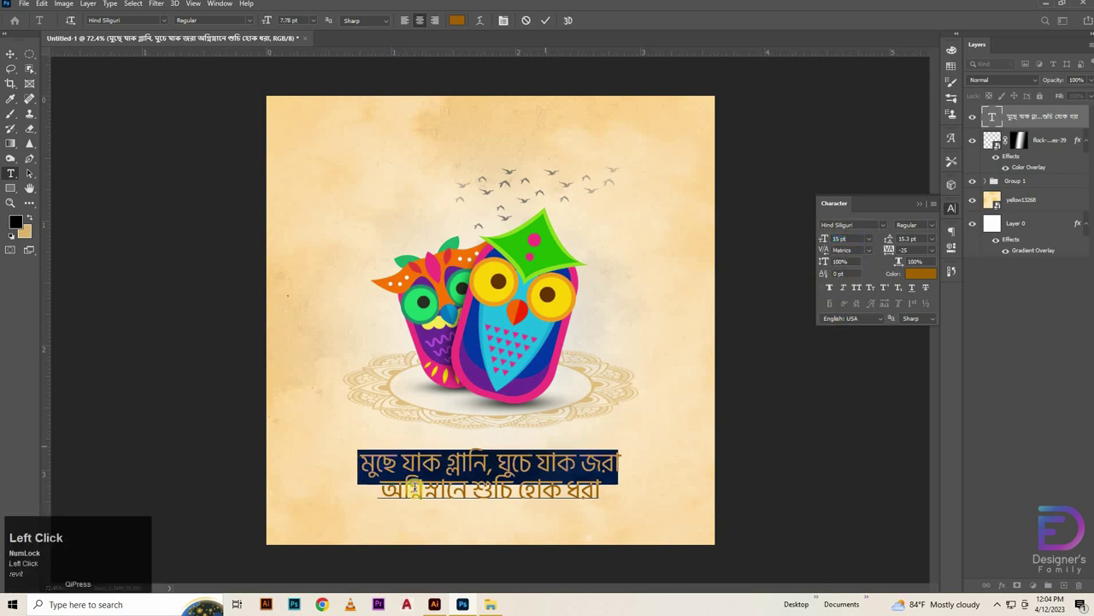
{"action": "key", "text": "Return"}
Enlarge the verse's second line to 18 pt so its width matches the first line.
{"action": "triple_click", "coordinate": [445, 496]}
{"action": "left_click", "coordinate": [853, 239]}
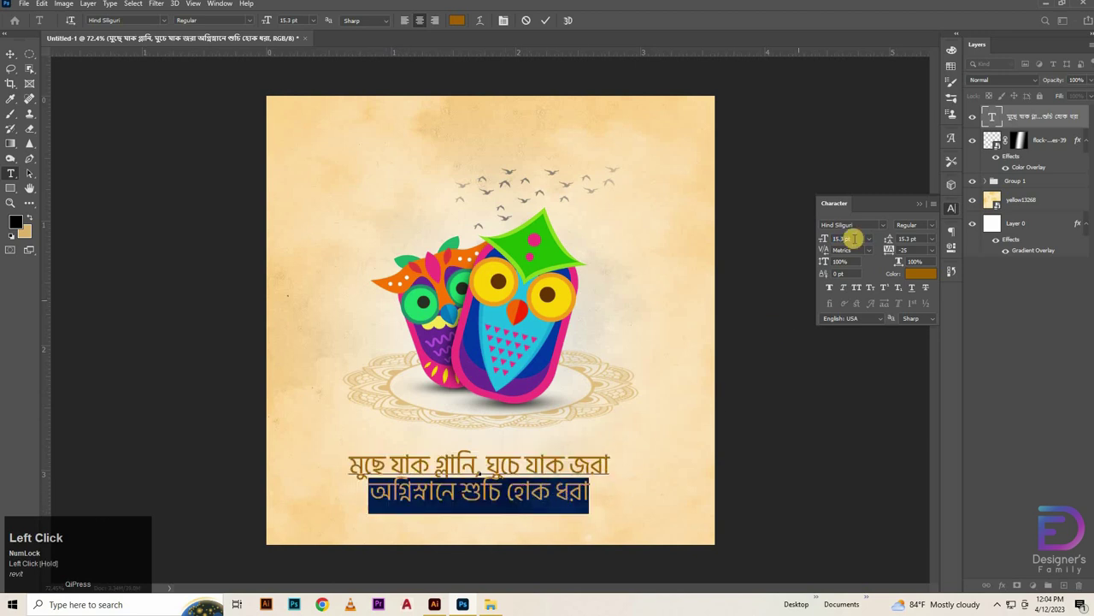
{"action": "key", "text": "Up"}
{"action": "key", "text": "Up"}
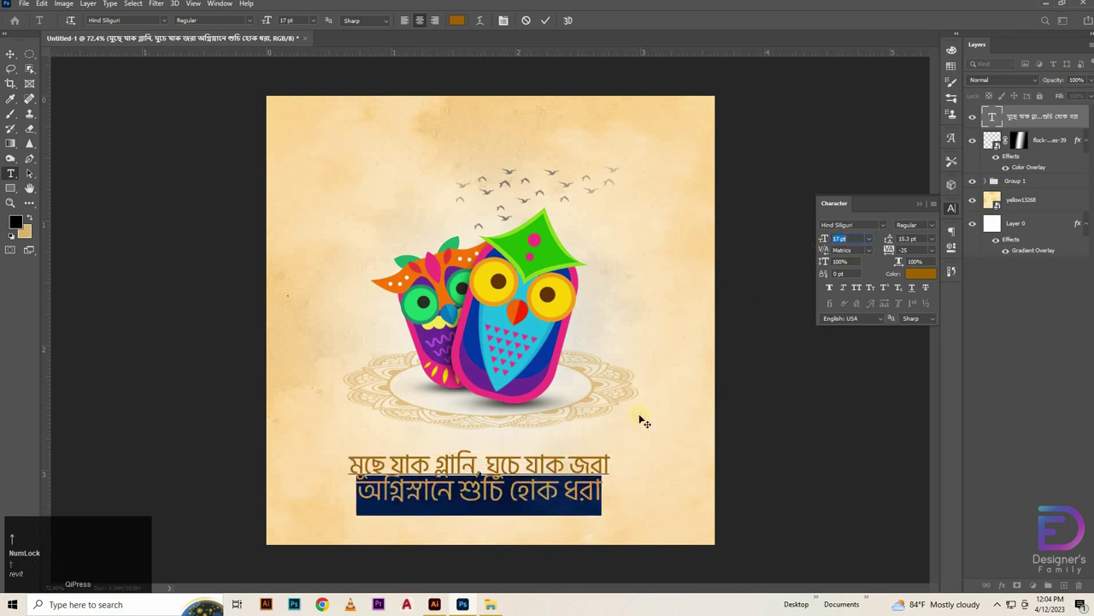
{"action": "left_click", "coordinate": [520, 495]}
{"action": "triple_click", "coordinate": [520, 496]}
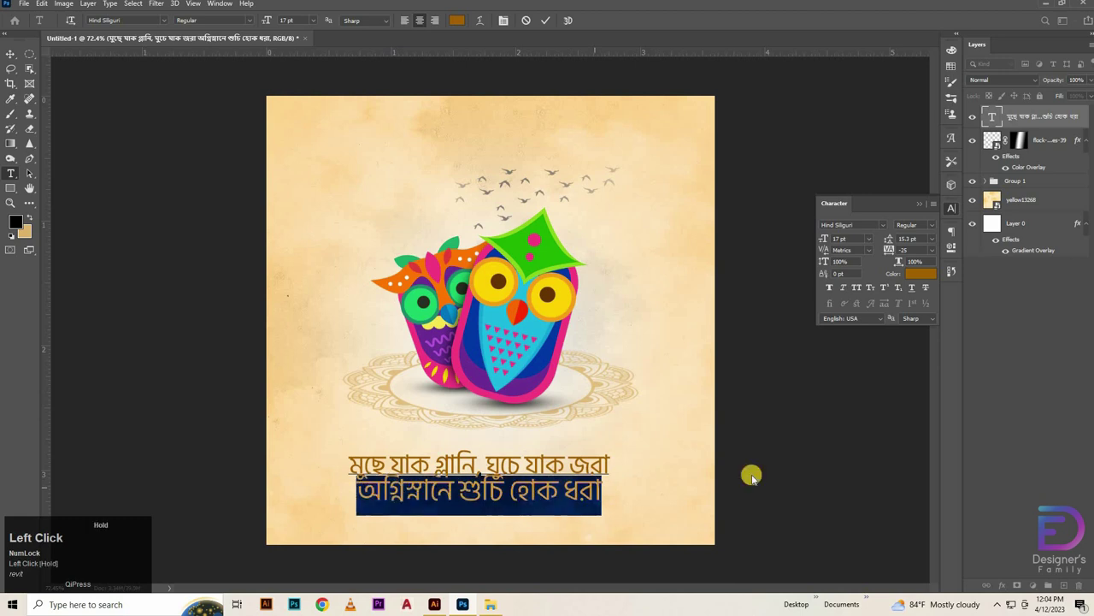
{"action": "left_click_drag", "start_coordinate": [809, 253], "coordinate": [820, 253]}
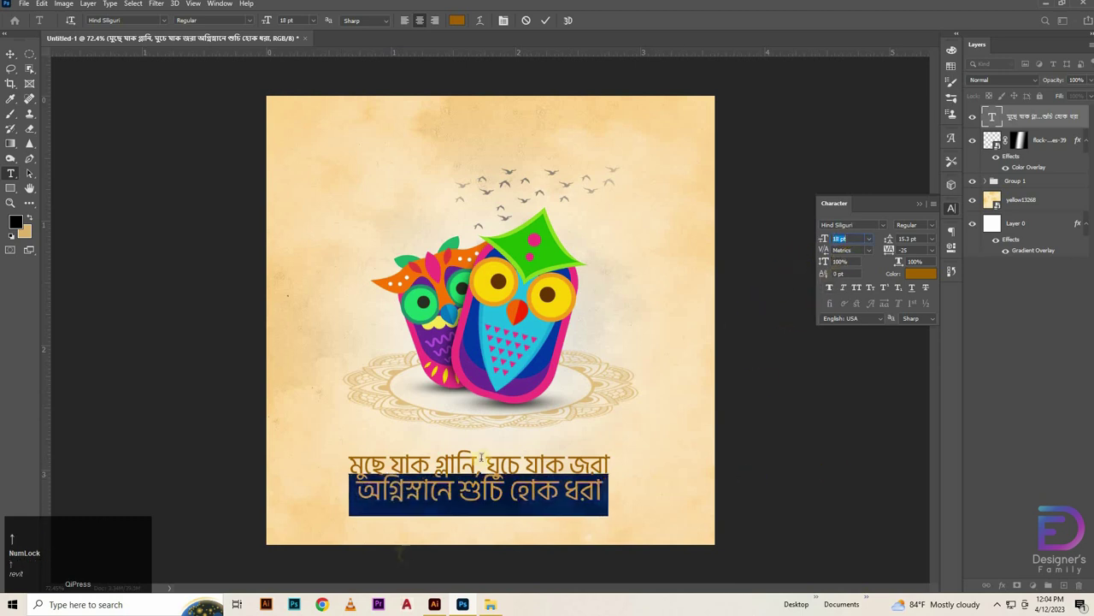
Set the leading of both verse lines to 20 pt and shift the text block slightly to the right.
{"action": "left_click", "coordinate": [350, 468]}
{"action": "left_click", "coordinate": [597, 497], "text": "shift"}
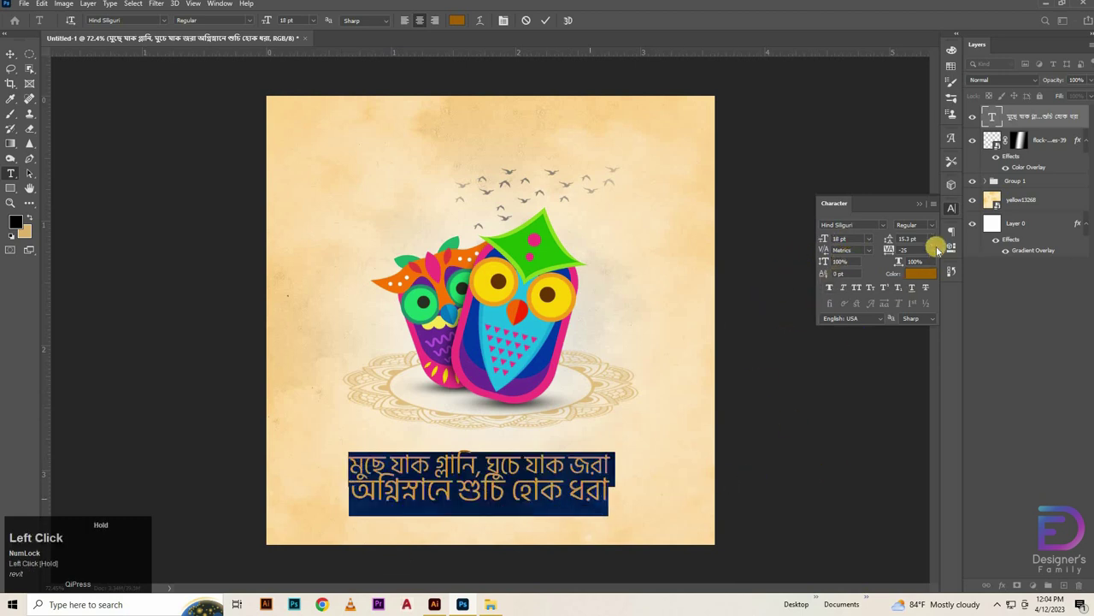
{"action": "left_click_drag", "start_coordinate": [842, 246], "coordinate": [846, 249]}
{"action": "left_click", "coordinate": [485, 464]}
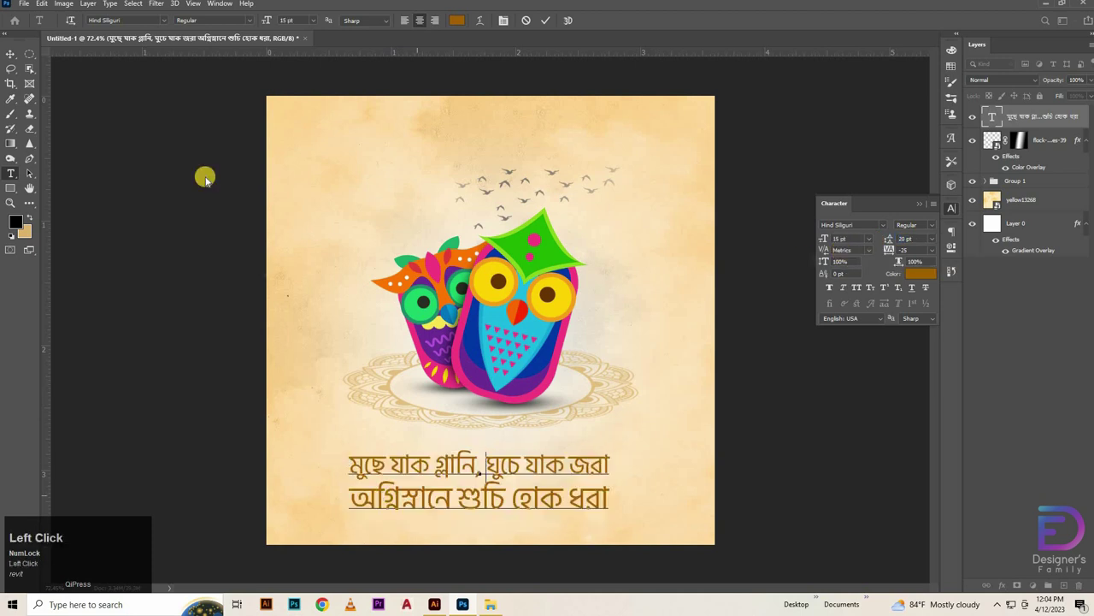
{"action": "left_click", "coordinate": [6, 53]}
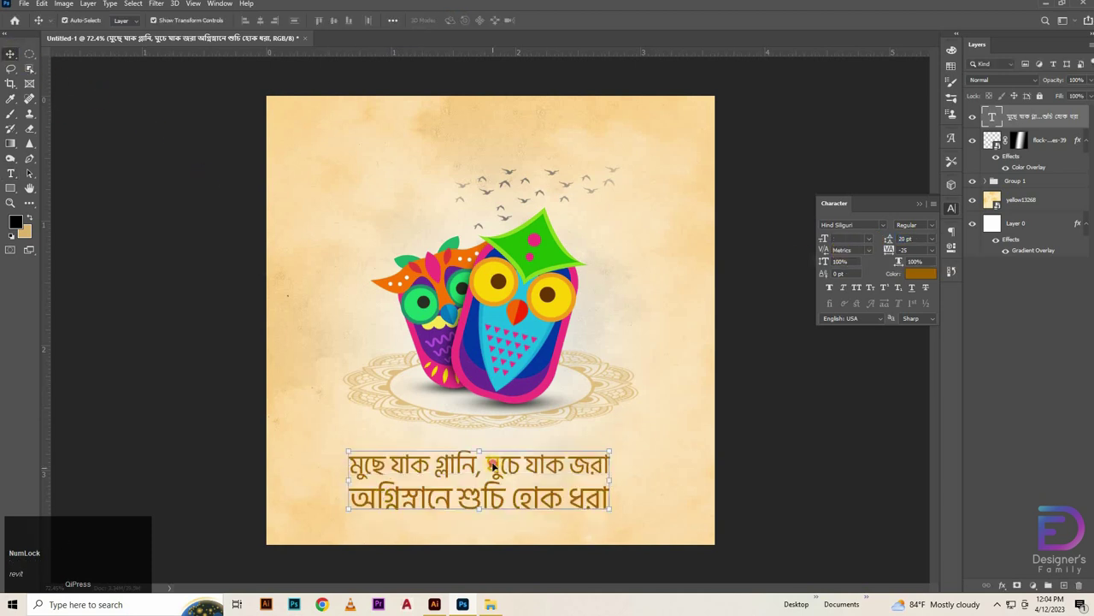
{"action": "left_click_drag", "start_coordinate": [458, 481], "coordinate": [486, 481]}
{"action": "key", "text": "t"}
{"action": "double_click", "coordinate": [419, 498]}
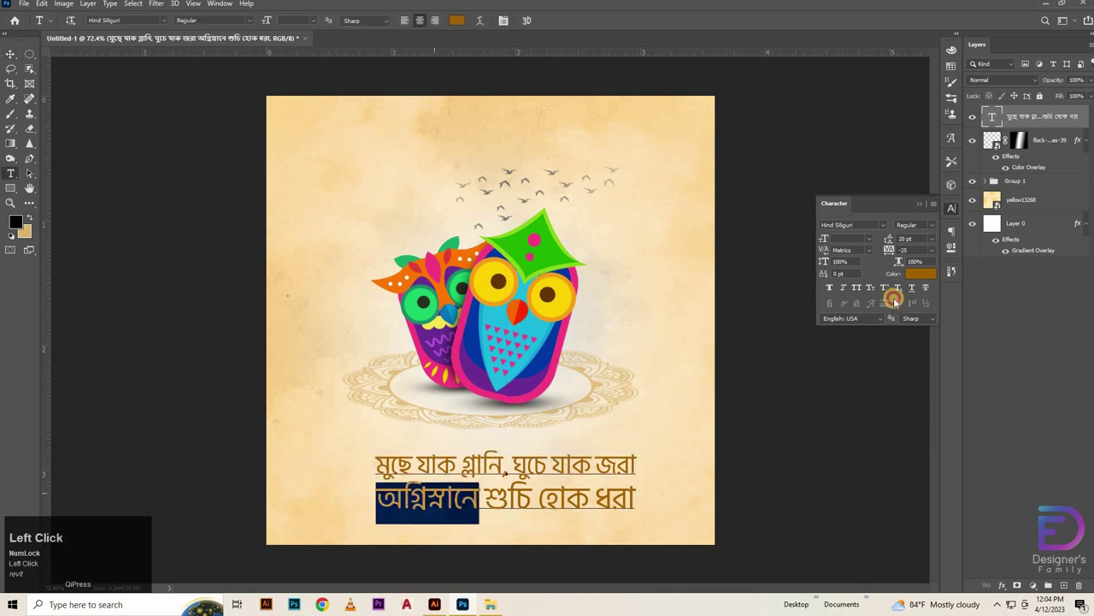
{"action": "left_click", "coordinate": [635, 494]}
{"action": "key", "text": "BackSpace"}
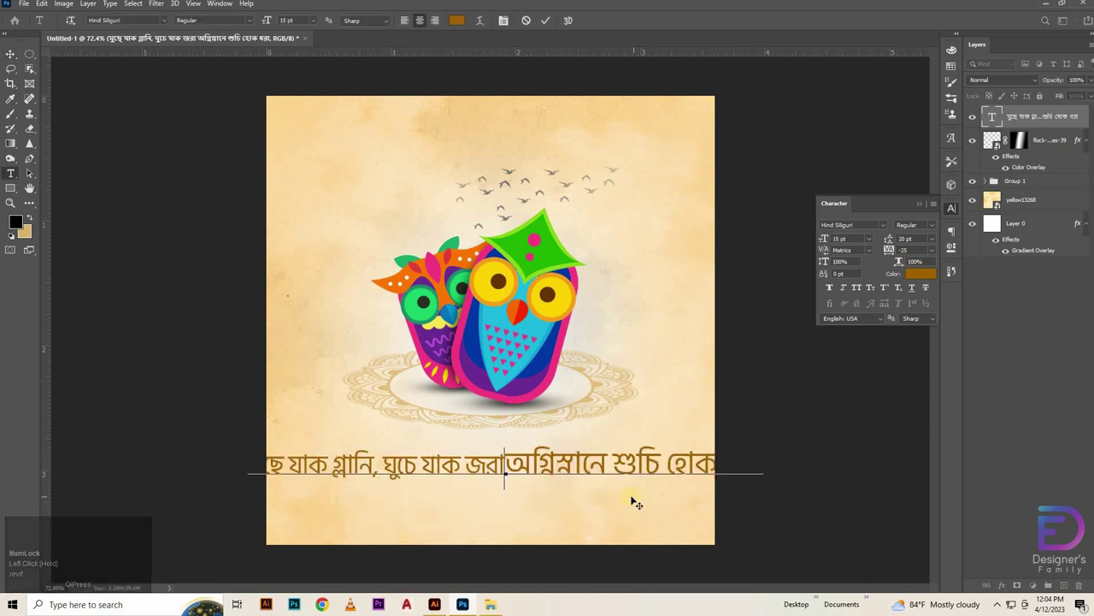
{"action": "key", "text": "Return"}
{"action": "left_click_drag", "start_coordinate": [639, 468], "coordinate": [543, 471]}
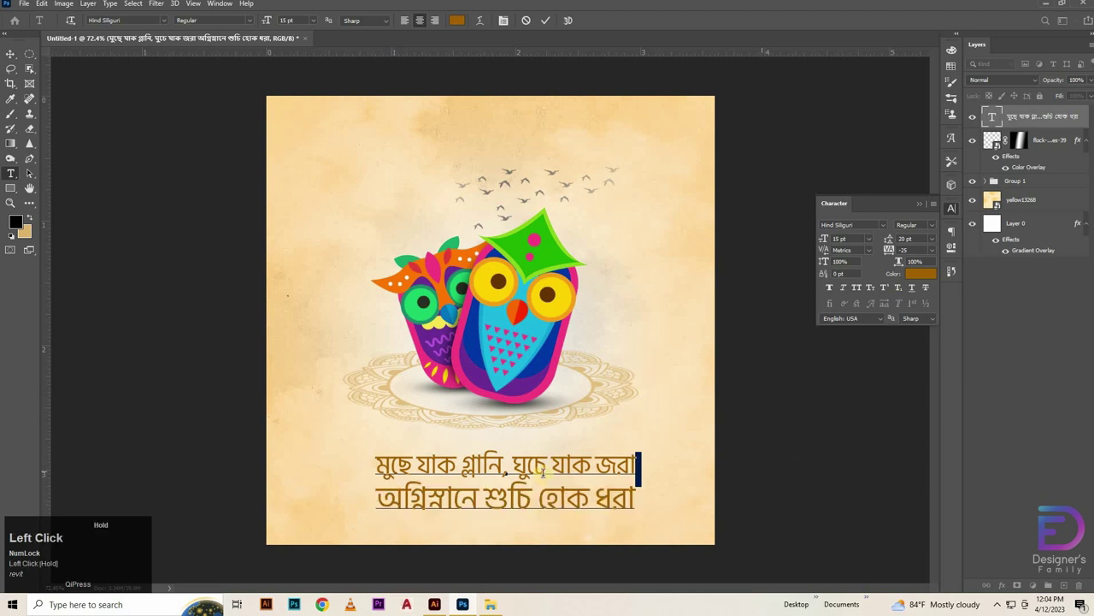
Set the verse's second line to the Medium weight of Hind Siliguri and commit the text edit.
{"action": "left_click_drag", "start_coordinate": [647, 479], "coordinate": [635, 509]}
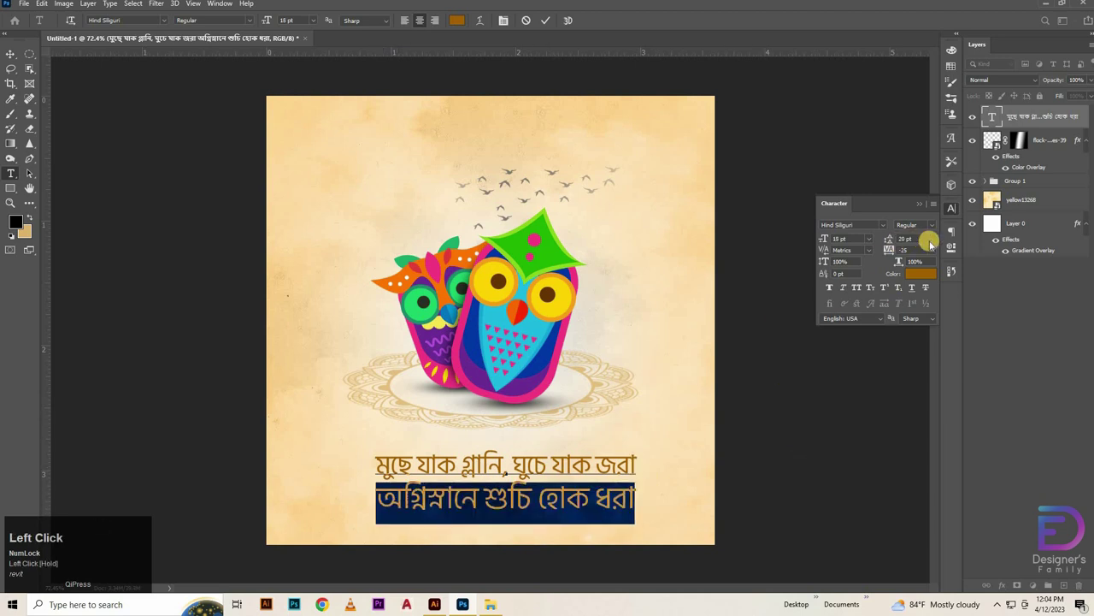
{"action": "left_click", "coordinate": [929, 228]}
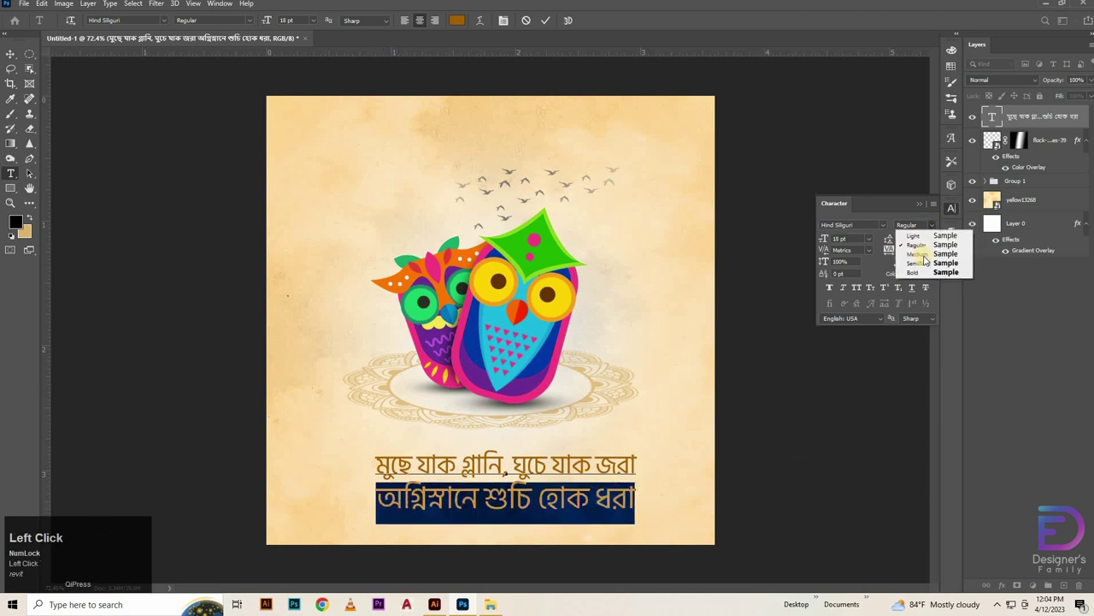
{"action": "left_click", "coordinate": [512, 505]}
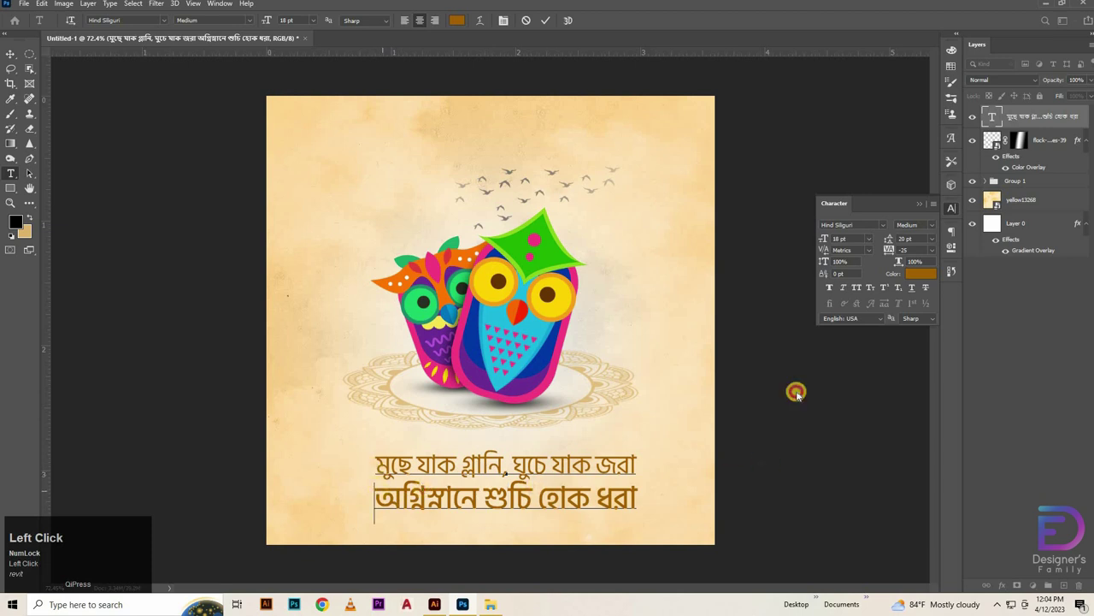
{"action": "left_click_drag", "start_coordinate": [650, 479], "coordinate": [374, 511]}
{"action": "left_click", "coordinate": [845, 249]}
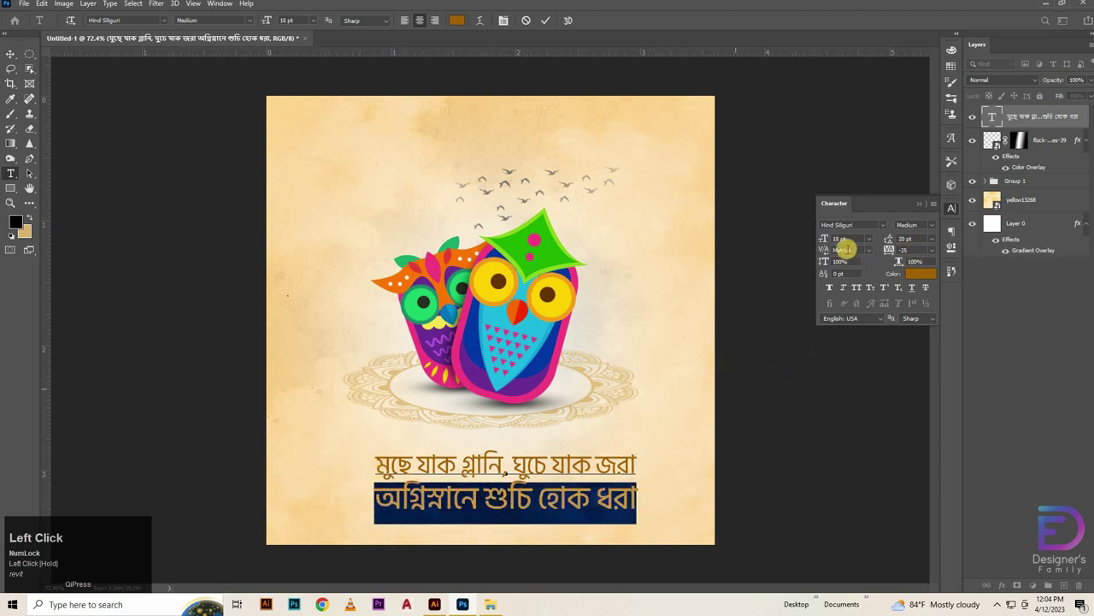
{"action": "left_click", "coordinate": [382, 464]}
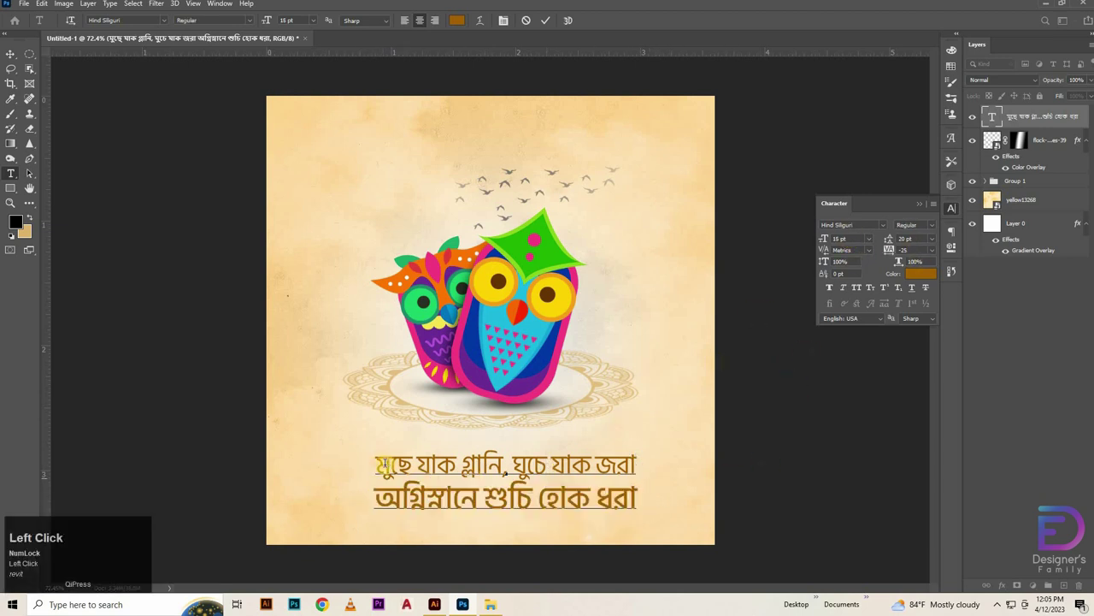
{"action": "left_click_drag", "start_coordinate": [718, 464], "coordinate": [720, 457]}
{"action": "left_click_drag", "start_coordinate": [382, 466], "coordinate": [672, 502]}
{"action": "left_click", "coordinate": [8, 52]}
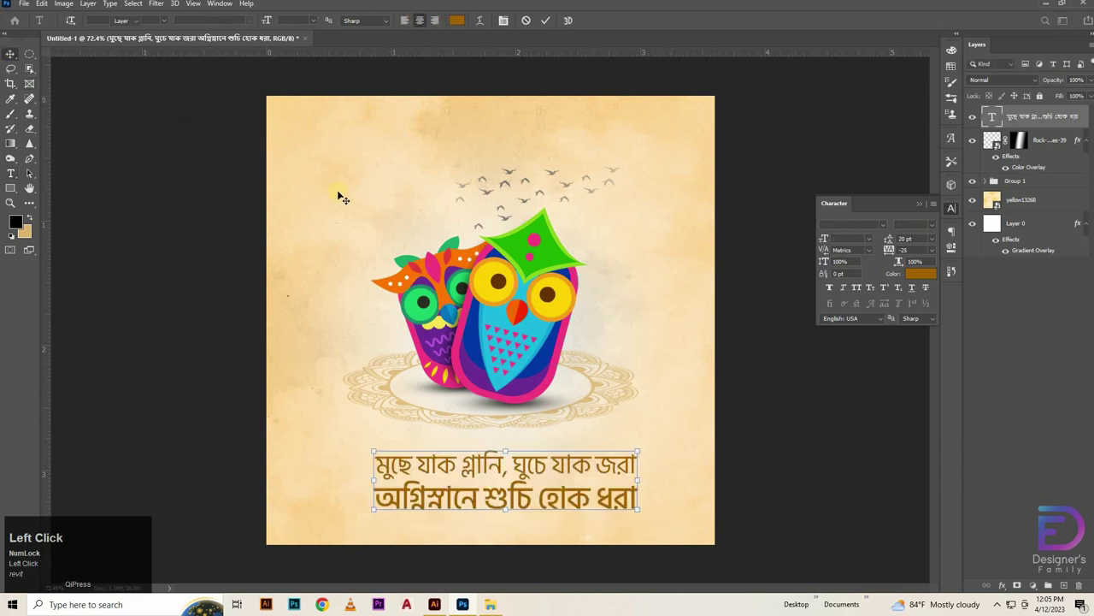
Center the verse text horizontally on the canvas and clear the selection.
{"action": "key", "text": "ctrl+a"}
{"action": "left_click", "coordinate": [259, 21]}
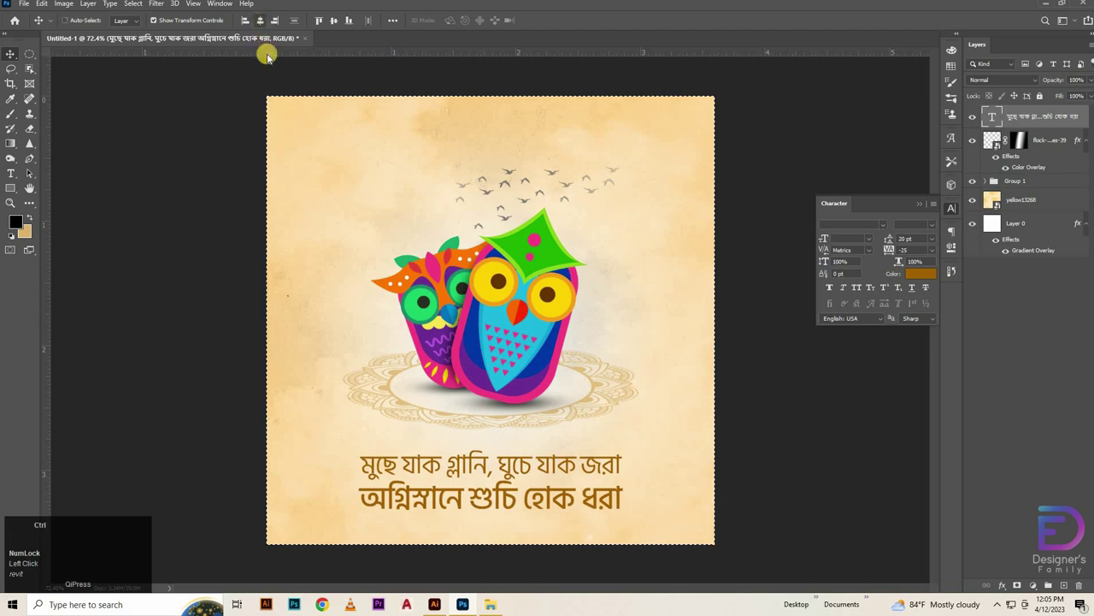
{"action": "key", "text": "ctrl+d"}
Scale the verse down to 82.72% and move it up closer beneath the mandala.
{"action": "key", "text": "ctrl+t"}
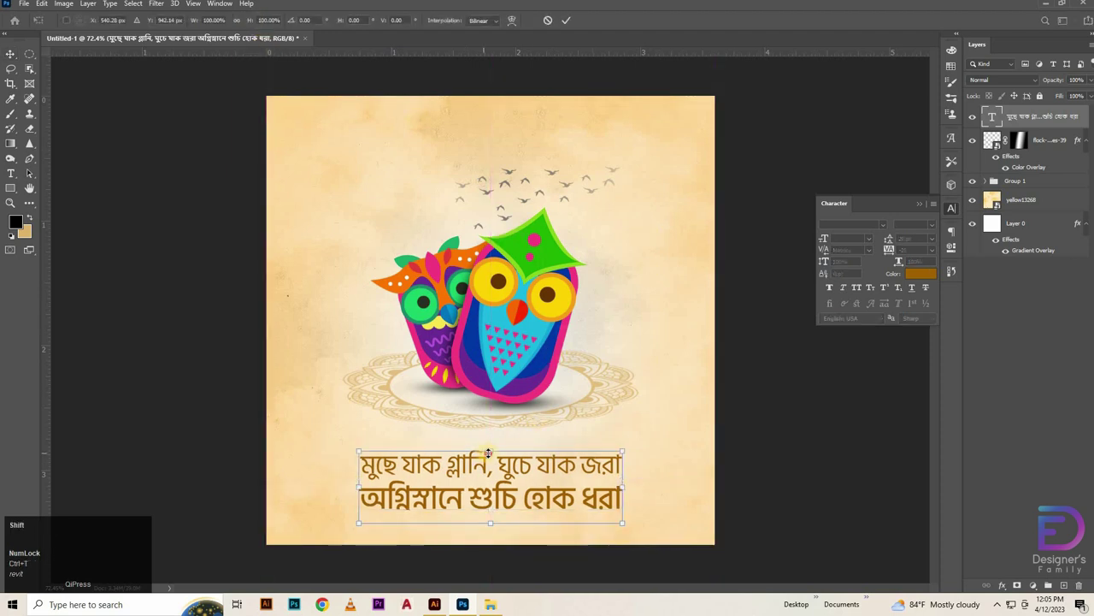
{"action": "left_click_drag", "start_coordinate": [489, 452], "coordinate": [493, 467]}
{"action": "key", "text": "Return"}
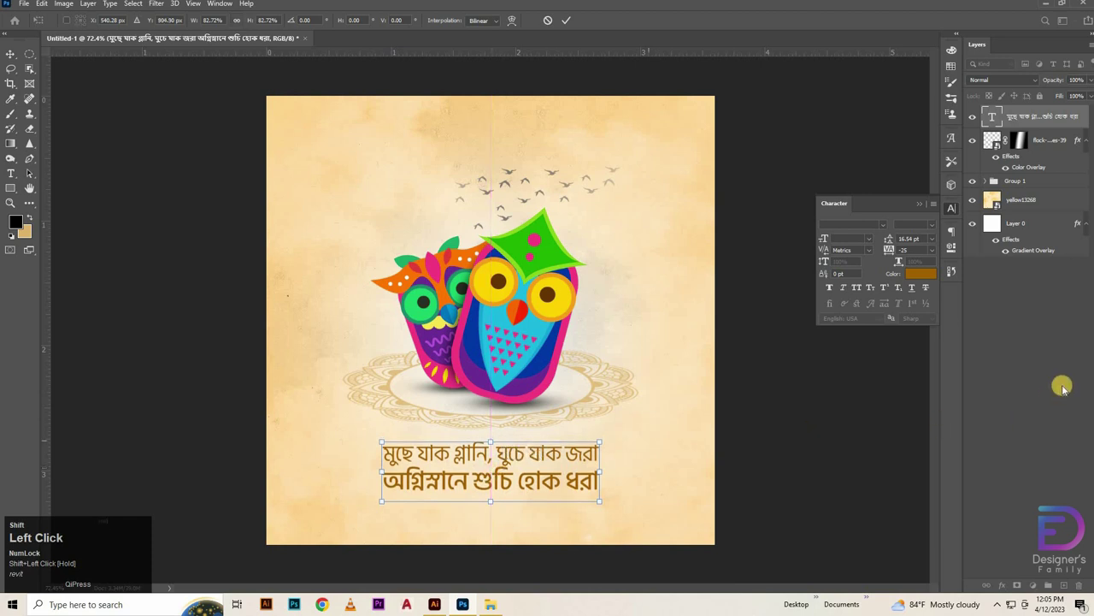
Move the bird flock layer to the top of Group 1 and collapse the group.
{"action": "left_click", "coordinate": [1013, 181]}
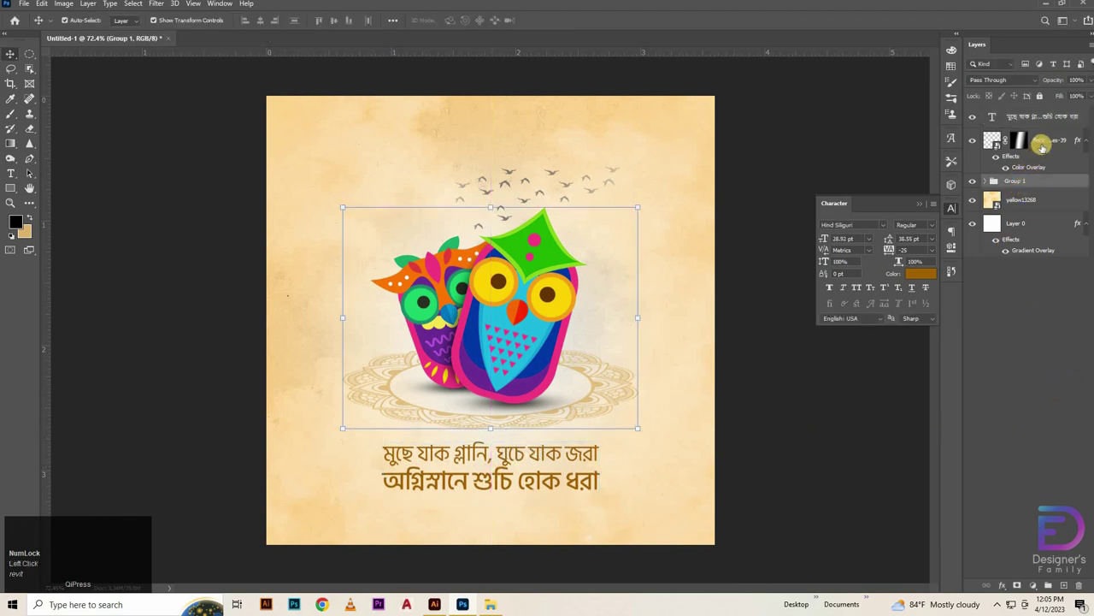
{"action": "left_click", "coordinate": [987, 181]}
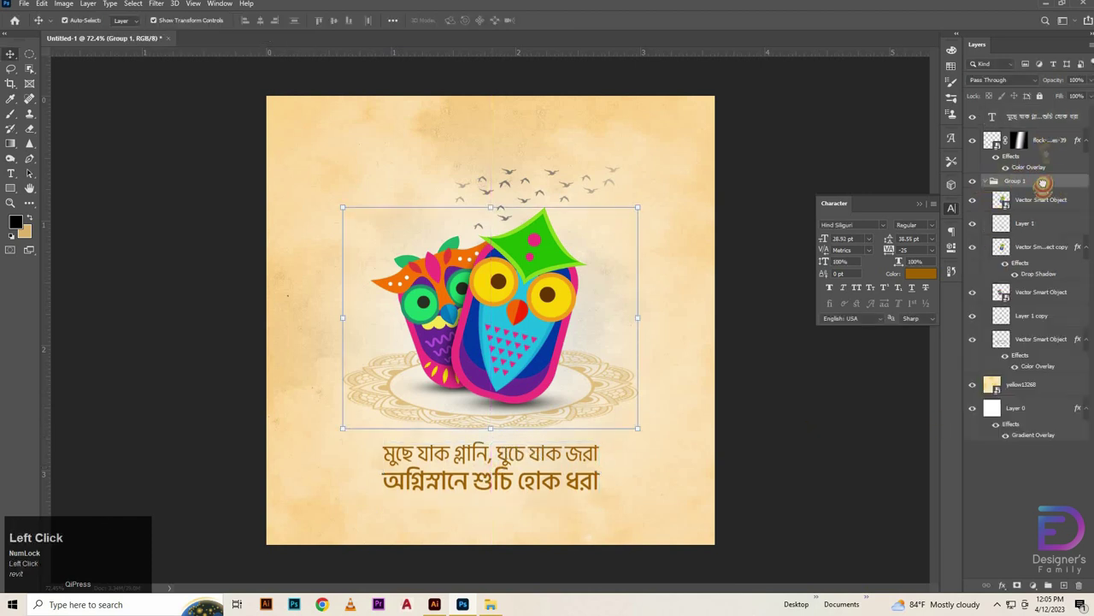
{"action": "left_click_drag", "start_coordinate": [1038, 139], "coordinate": [985, 137]}
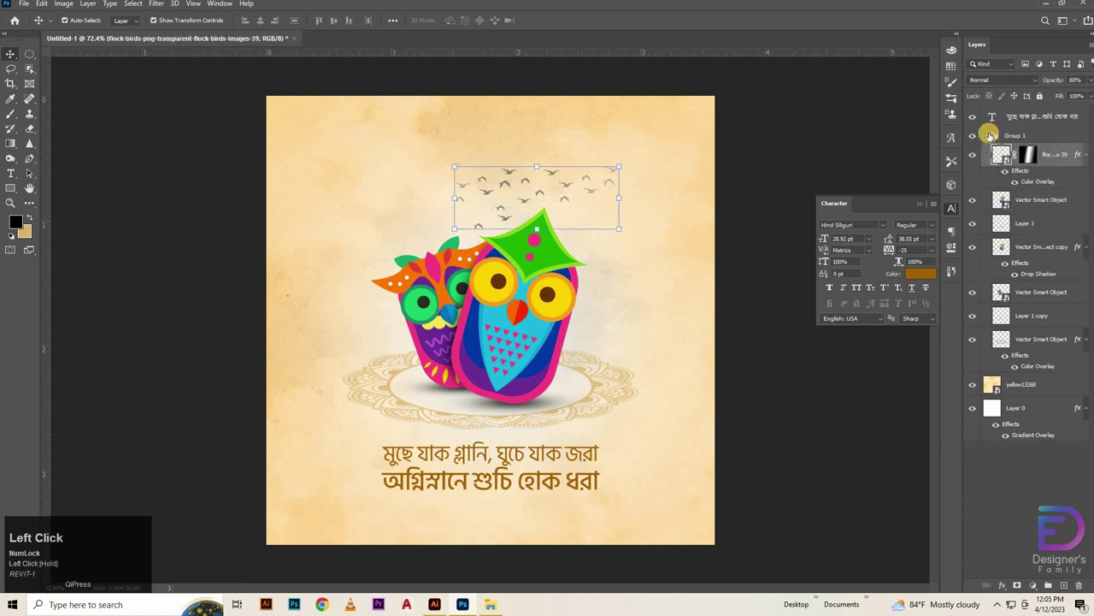
{"action": "left_click", "coordinate": [989, 135]}
Move Group 1 with the owls, mandala and birds up by 10 px.
{"action": "key", "text": "ctrl+t"}
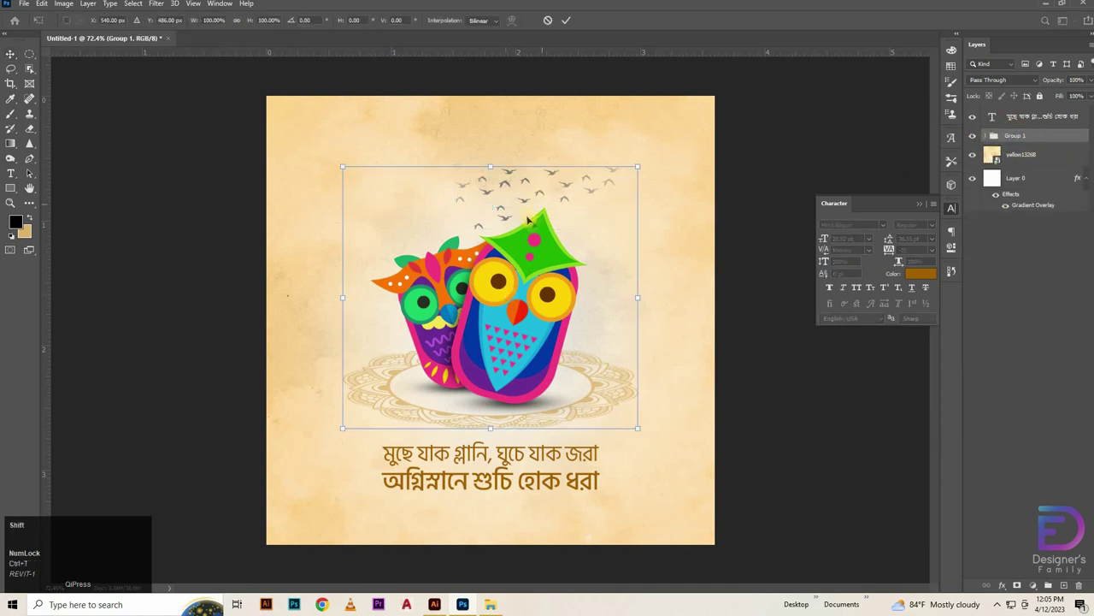
{"action": "key", "text": "shift+Up"}
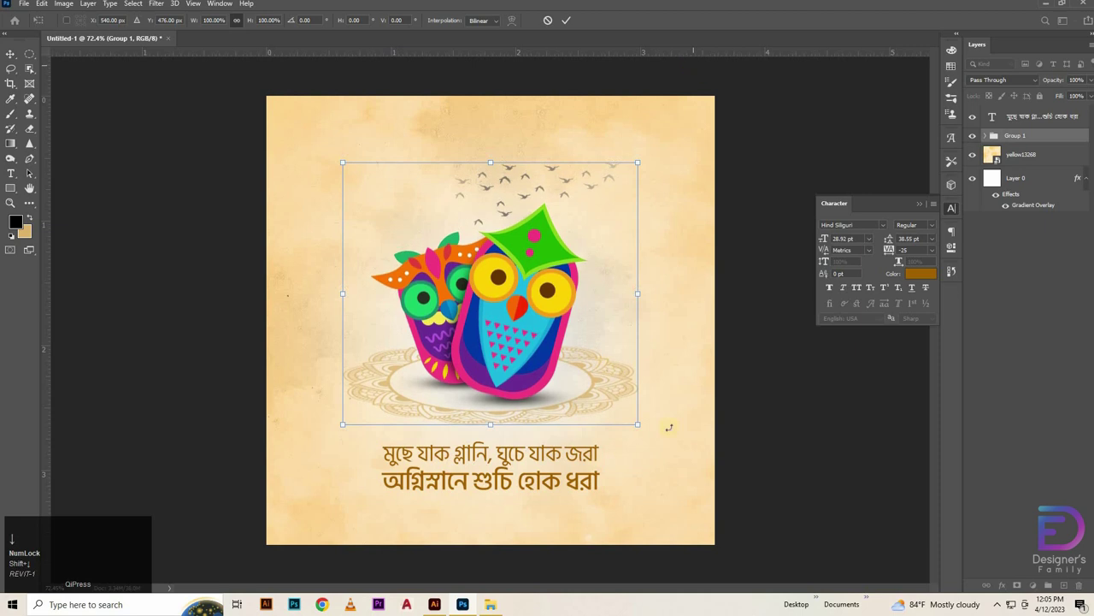
{"action": "left_click", "coordinate": [479, 461]}
Scale the verse up to 107.60% and nudge it upward toward the mandala.
{"action": "left_click", "coordinate": [474, 458]}
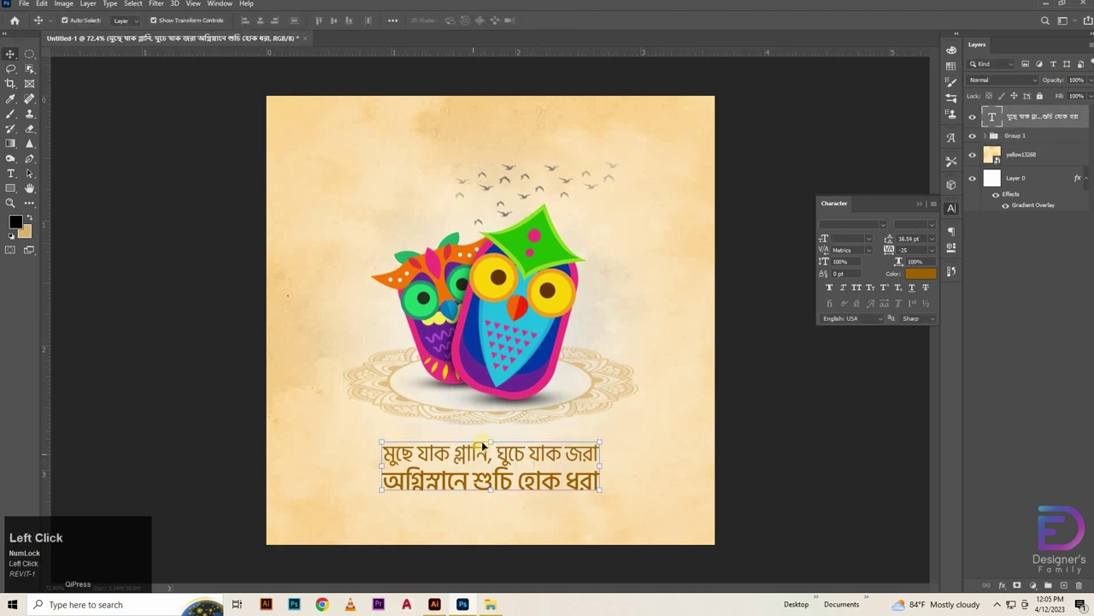
{"action": "mouse_move", "coordinate": [489, 436]}
{"action": "left_mouse_down"}
{"action": "mouse_move", "coordinate": [493, 411]}
{"action": "mouse_move", "coordinate": [490, 441]}
{"action": "left_mouse_up"}
{"action": "key", "text": "shift+Up"}
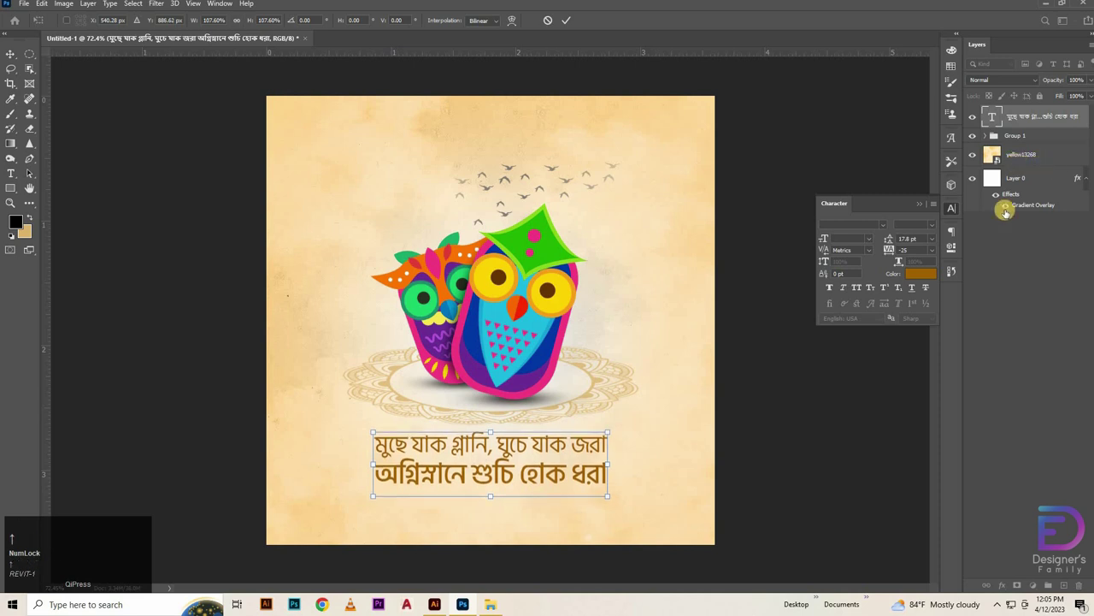
Switch to the Illustrator document and select the red ELITE STUDIOS logo.
{"action": "left_click", "coordinate": [441, 559]}
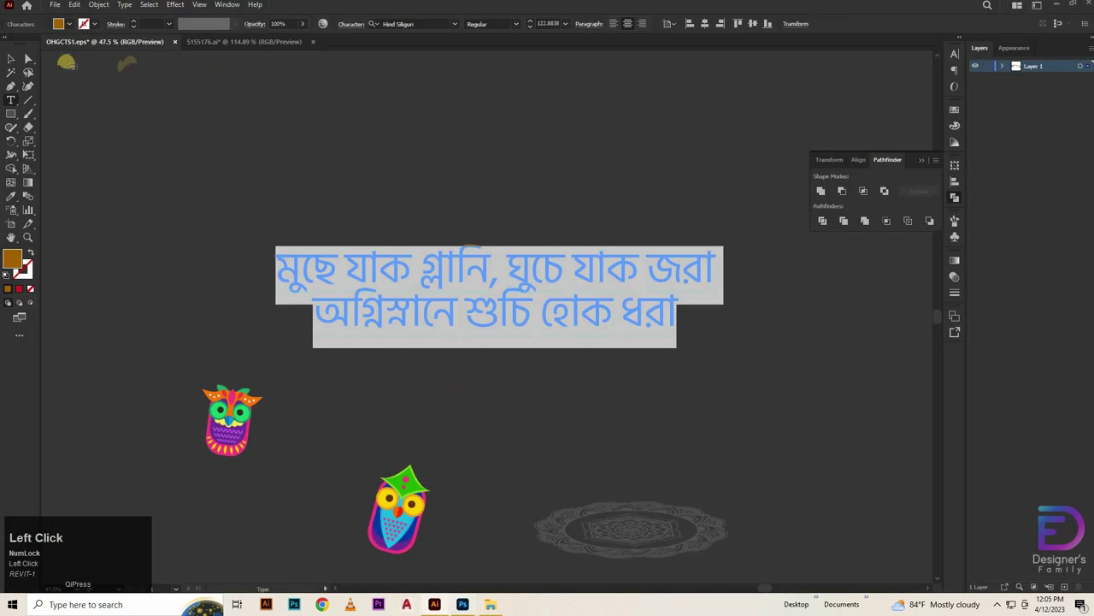
{"action": "left_click", "coordinate": [339, 133]}
{"action": "key", "text": "space"}
{"action": "left_click_drag", "start_coordinate": [257, 186], "coordinate": [728, 251]}
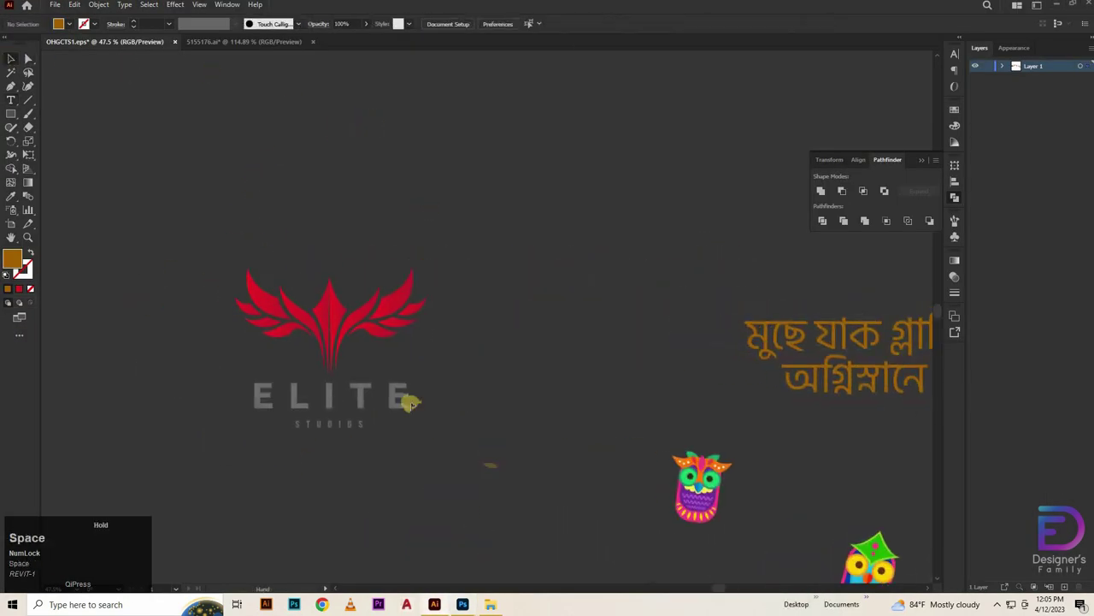
{"action": "left_click_drag", "start_coordinate": [370, 337], "coordinate": [529, 261]}
Bring the logo into the Photoshop poster as a smart object, scaled to 5.27% in the upper-left corner of the artwork.
{"action": "left_click_drag", "start_coordinate": [450, 317], "coordinate": [345, 319]}
{"action": "left_click_drag", "start_coordinate": [314, 320], "coordinate": [313, 126]}
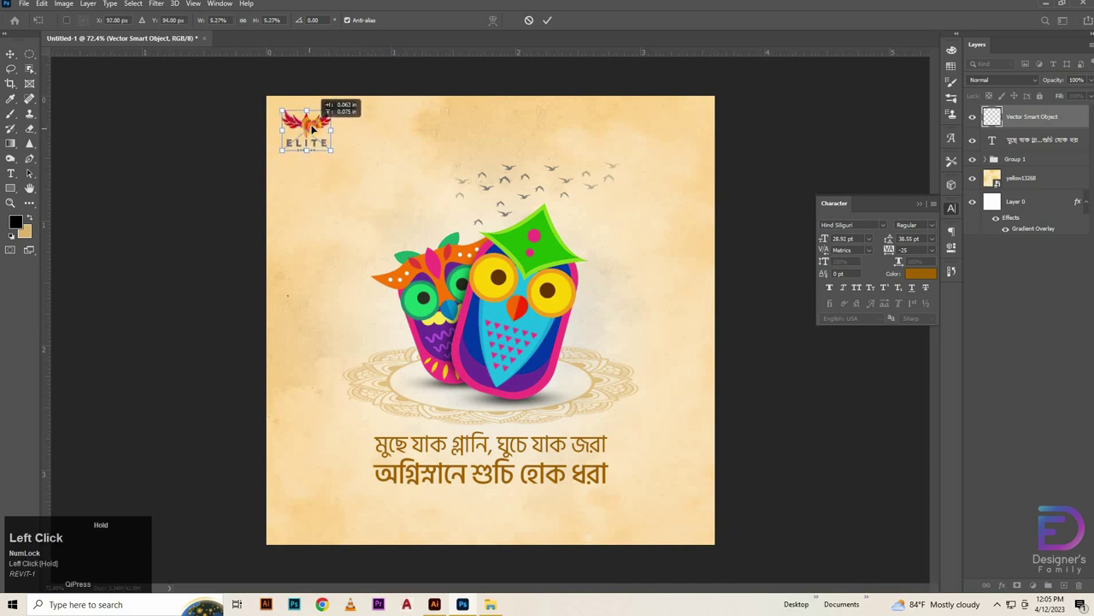
{"action": "left_click", "coordinate": [869, 373]}
{"action": "left_click", "coordinate": [720, 357]}
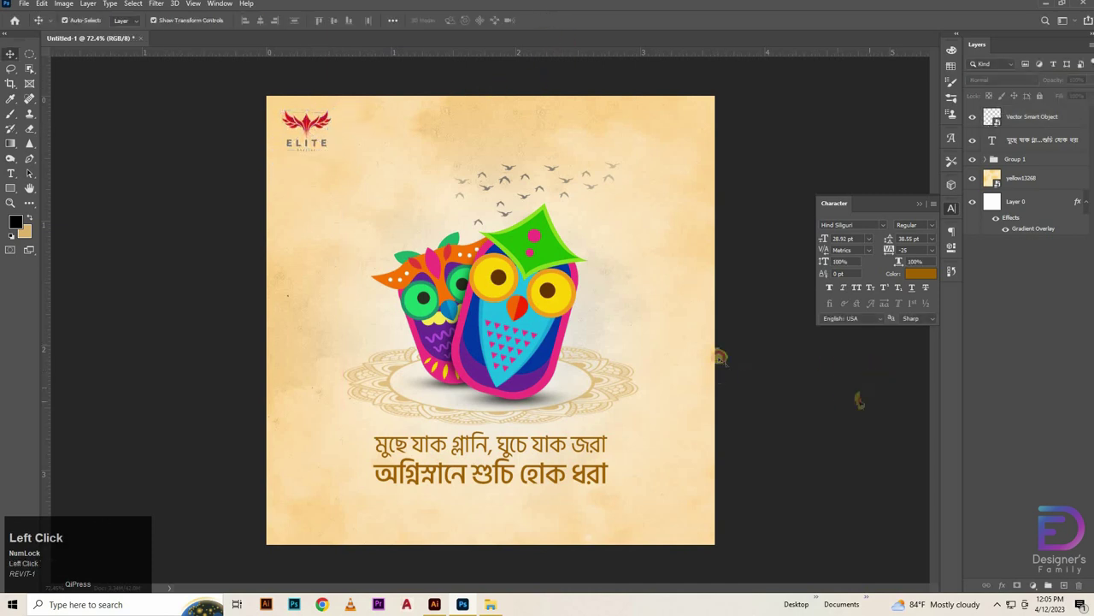
Enlarge the ELITE logo slightly from its lower-right corner, commit the transform and deselect it.
{"action": "left_click", "coordinate": [306, 126]}
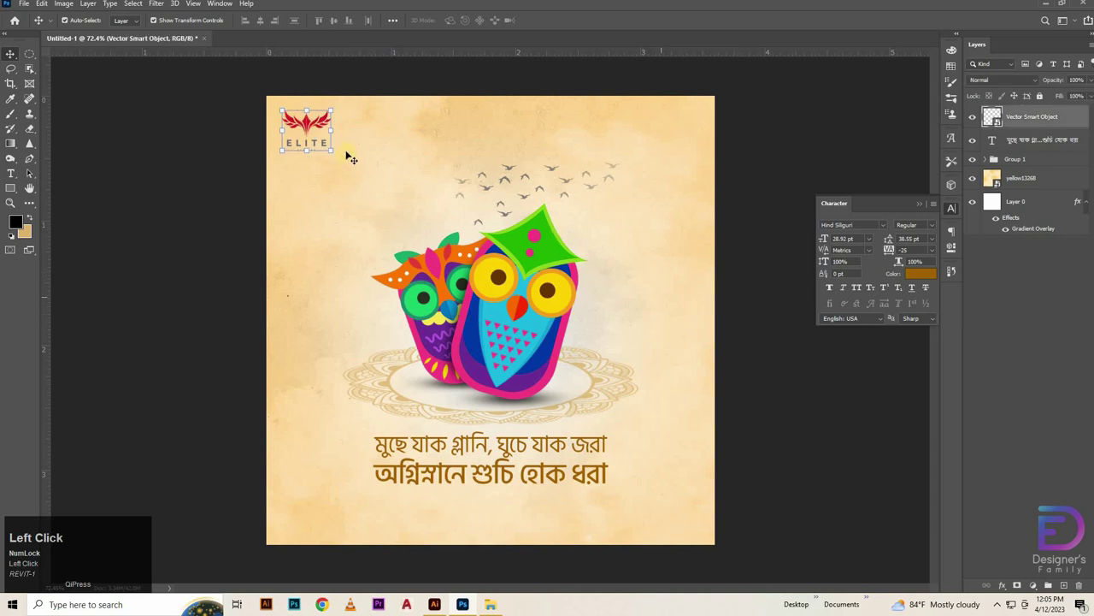
{"action": "left_click_drag", "start_coordinate": [335, 151], "coordinate": [338, 153]}
{"action": "left_click", "coordinate": [548, 21]}
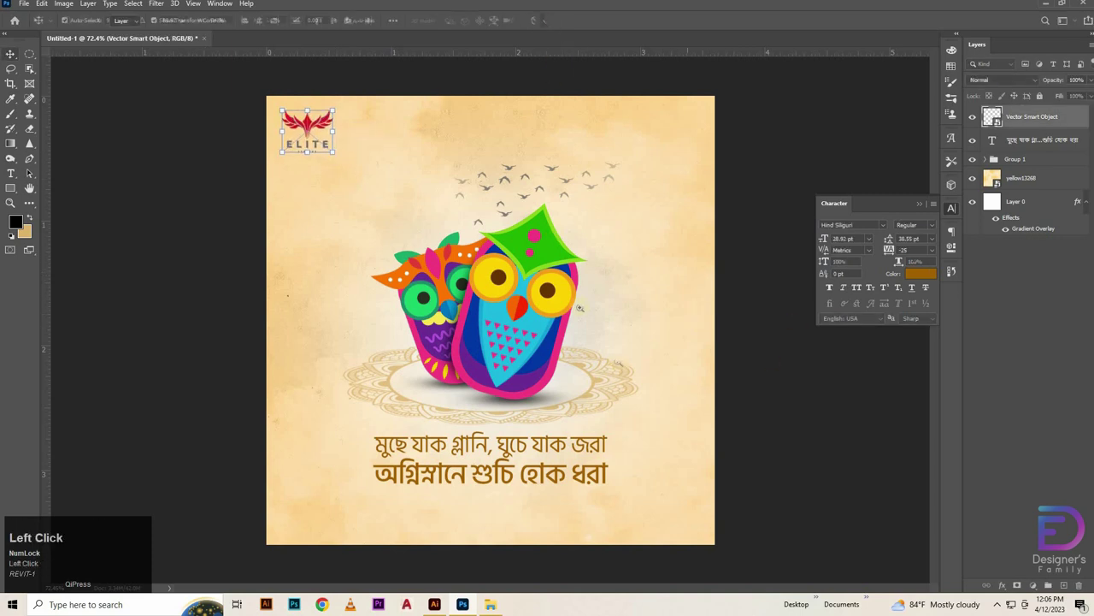
{"action": "left_click_drag", "start_coordinate": [777, 406], "coordinate": [599, 328]}
{"action": "left_click", "coordinate": [813, 416]}
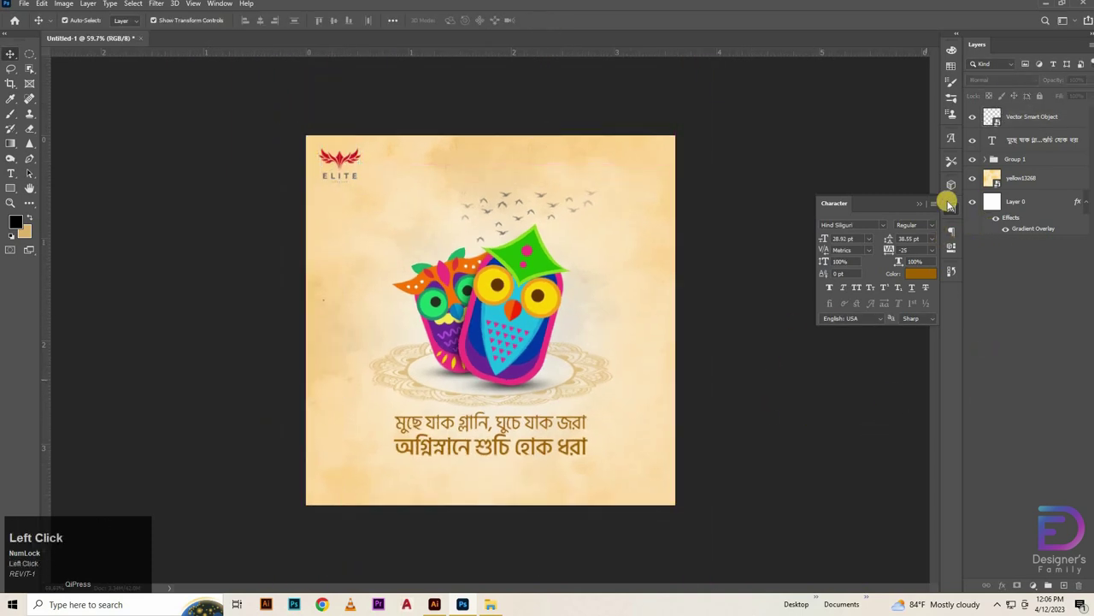